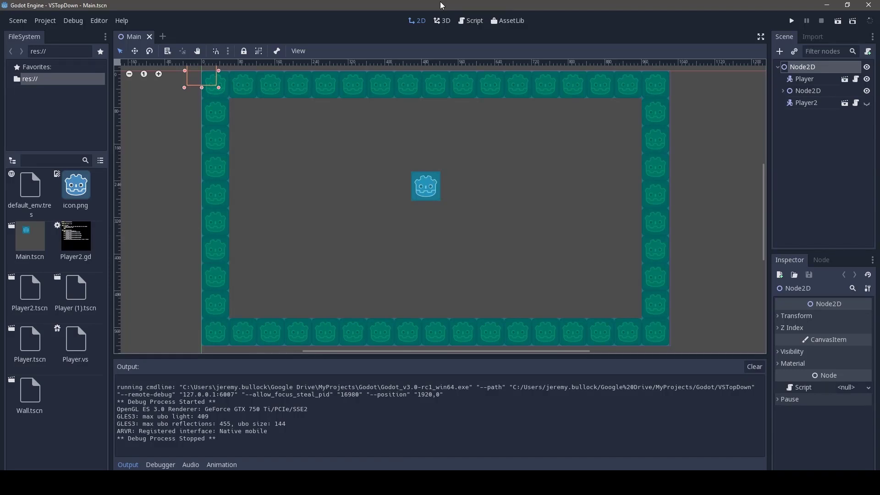
Run the VSTopDown game with F5 and steer the player around the walled arena using the arrow keys
key("F5")
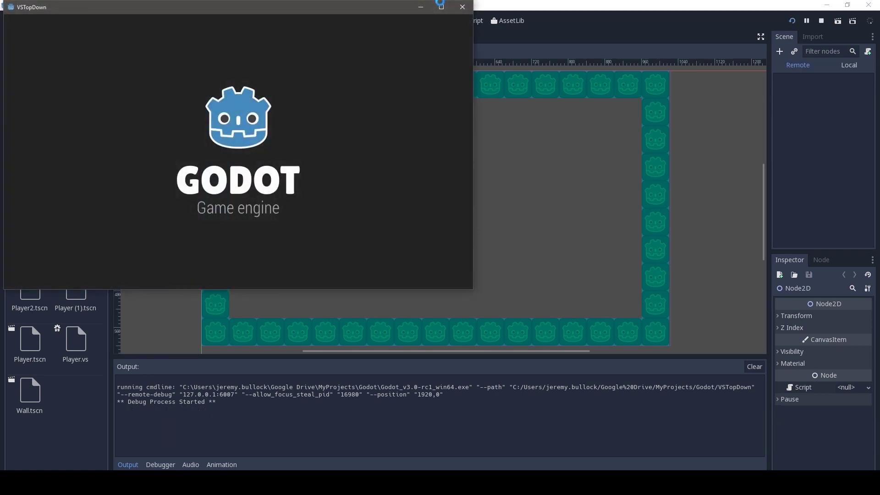
left_click_drag(368, 4, 605, 106)
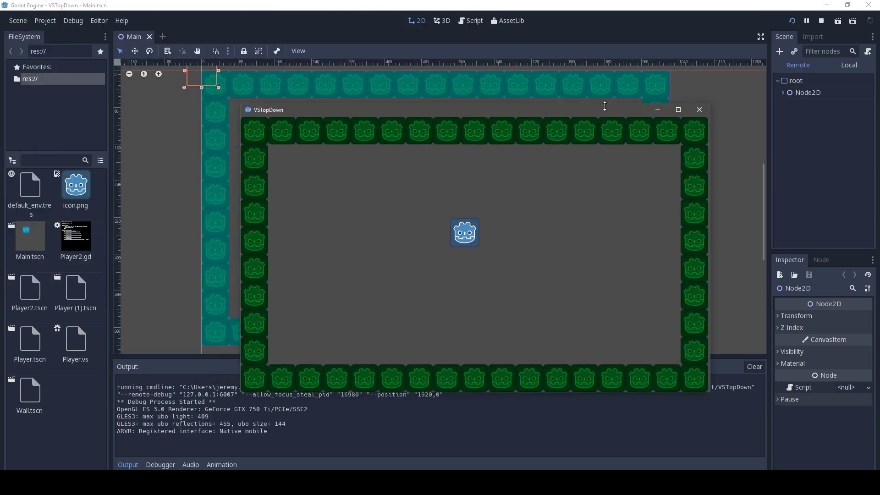
key("Up")
key("Left")
key("Down")
key("Right")
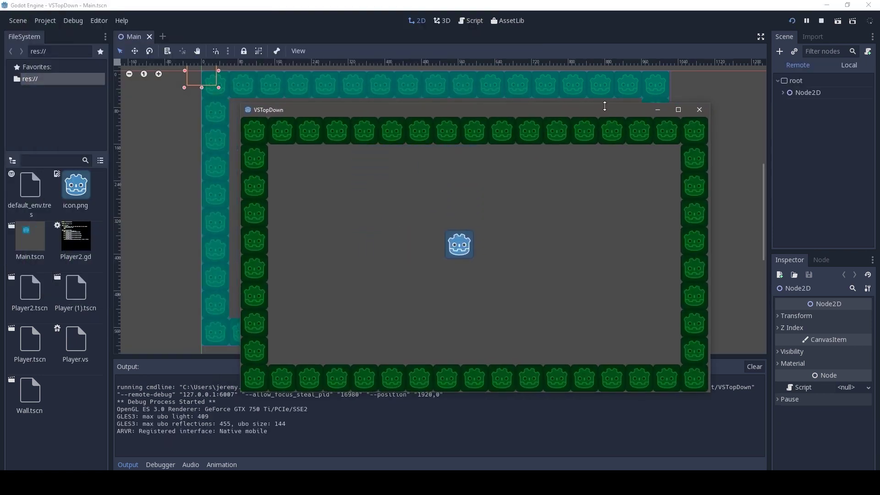
key("Down")
key("Down")
key("Right")
key("Up")
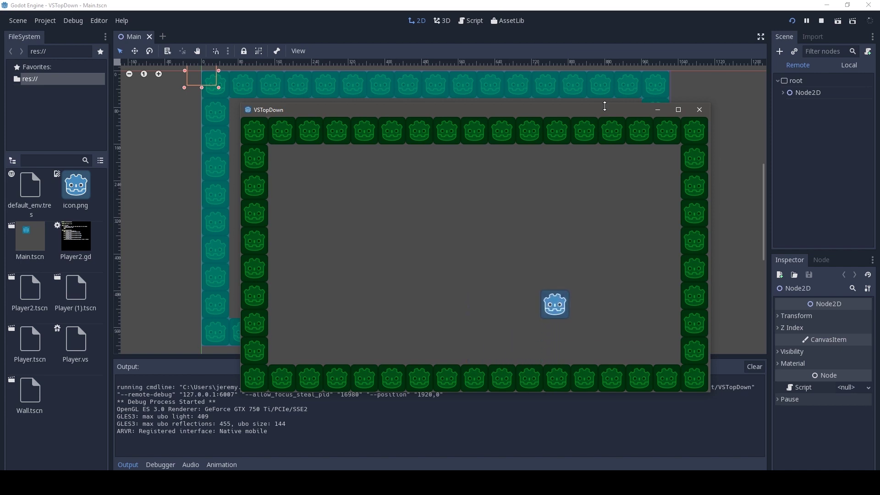
key("Up")
key("Up")
key("Right")
key("Right")
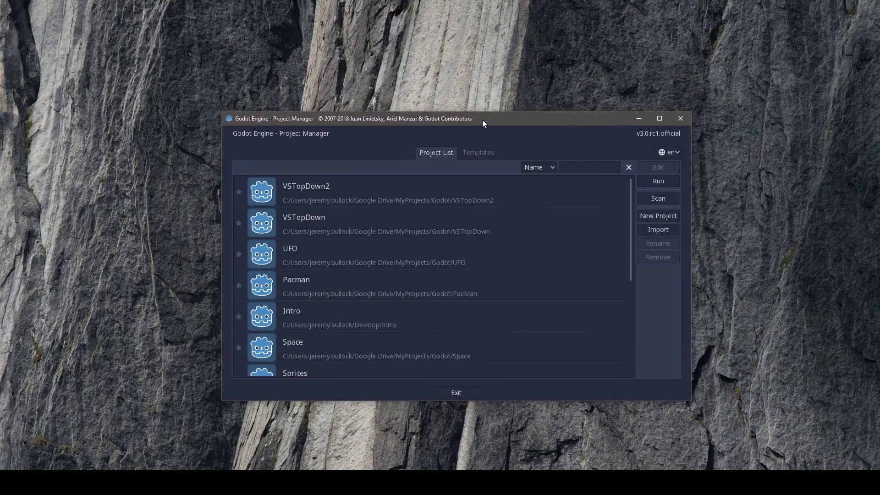
Create a new project named TopDownVS in its own folder and open it for editing
left_click(637, 216)
left_click_drag(412, 287, 257, 301)
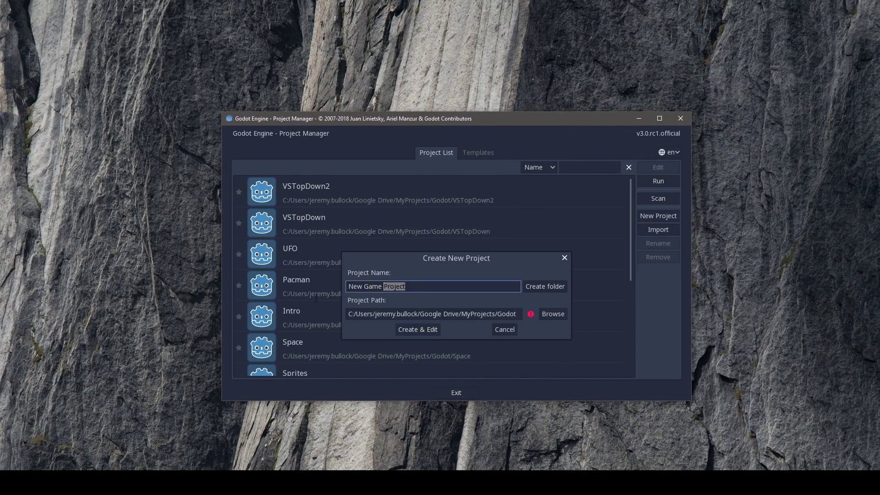
type("TopDown")
type("VS")
left_click(547, 285)
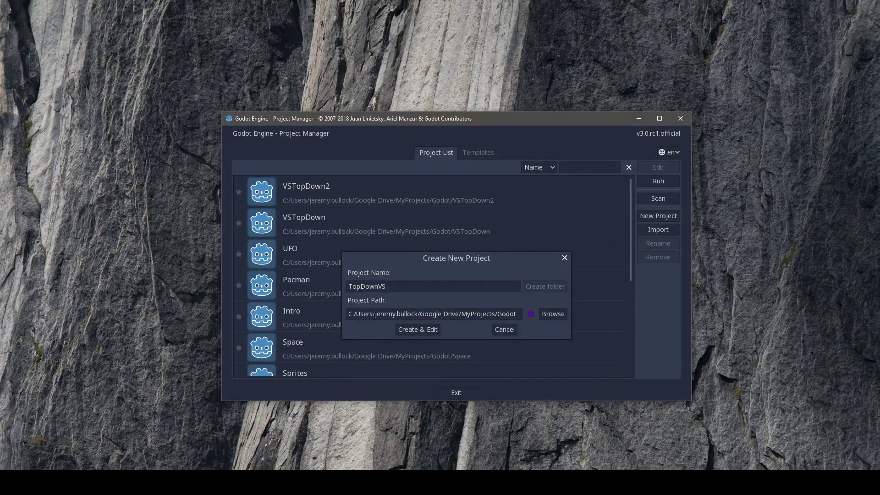
left_click(415, 330)
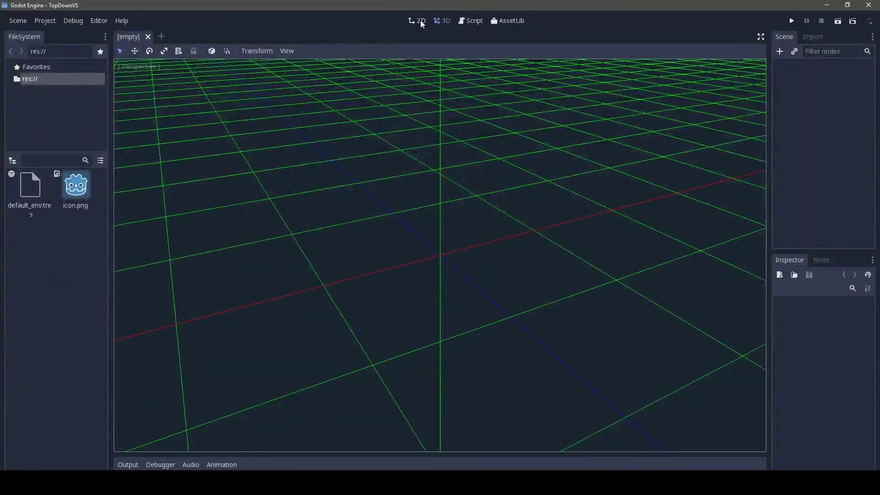
In the 2D workspace, create a KinematicBody2D root node and rename it Player
left_click(417, 21)
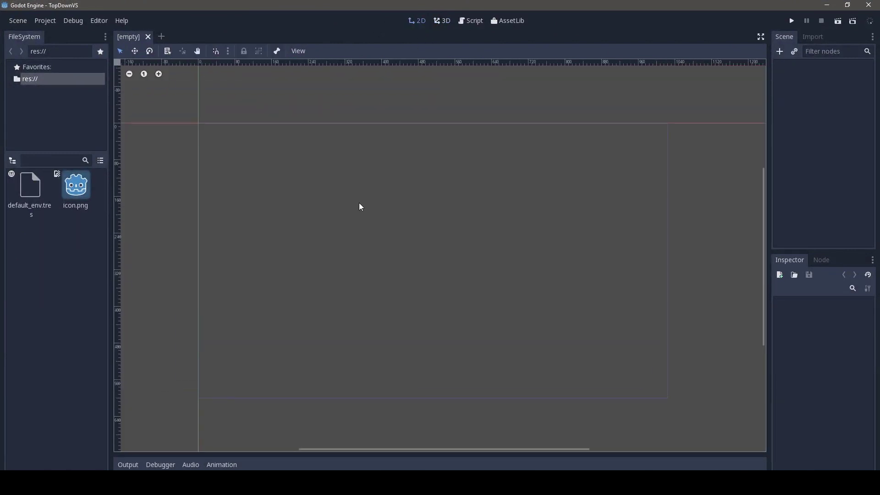
left_click(779, 51)
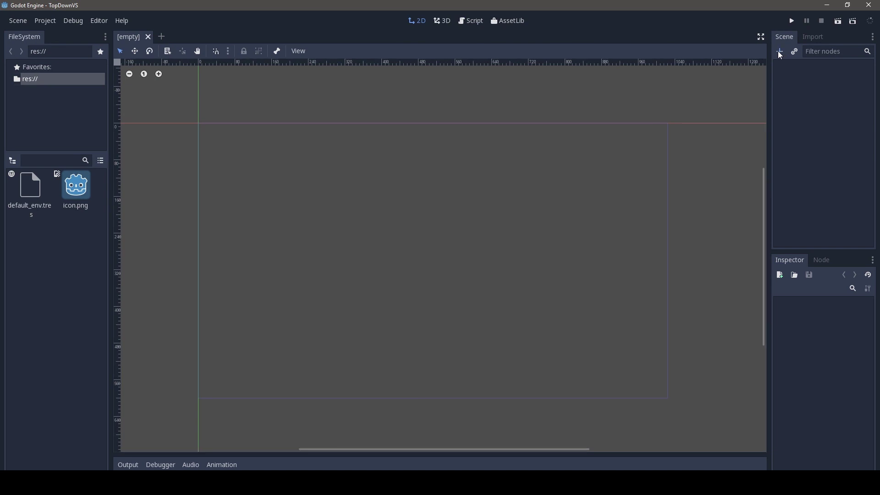
type("ki")
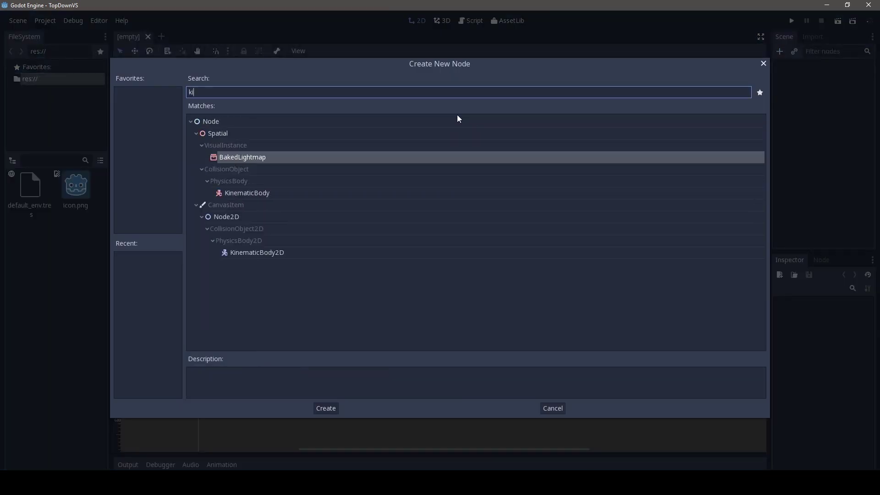
type("ne")
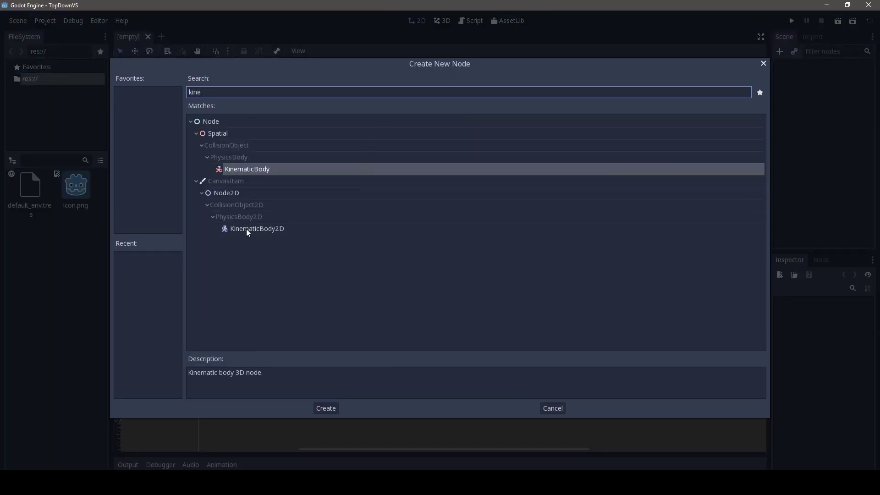
double_click(246, 229)
double_click(805, 68)
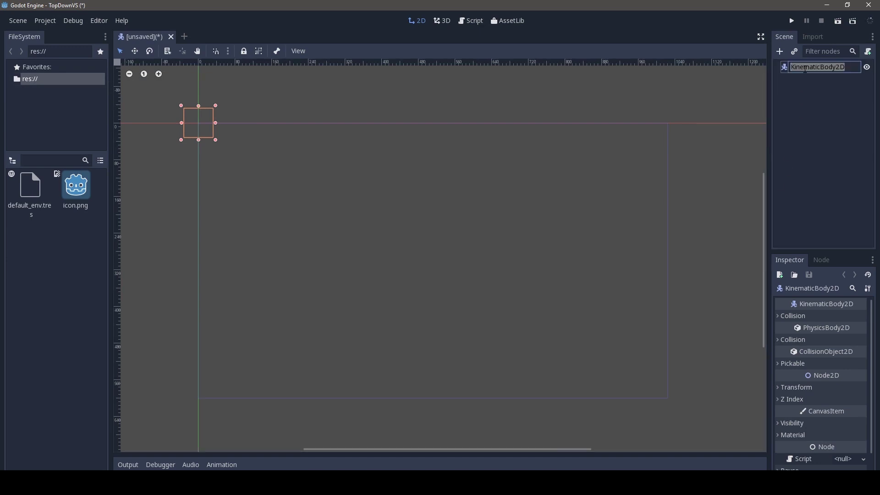
type("Player")
key("Return")
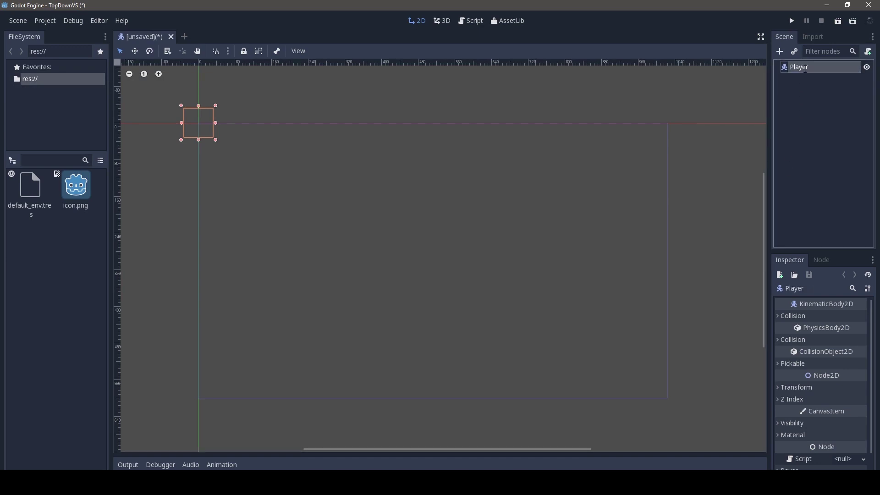
Add a Sprite child under Player and use icon.png as its texture
left_click(779, 52)
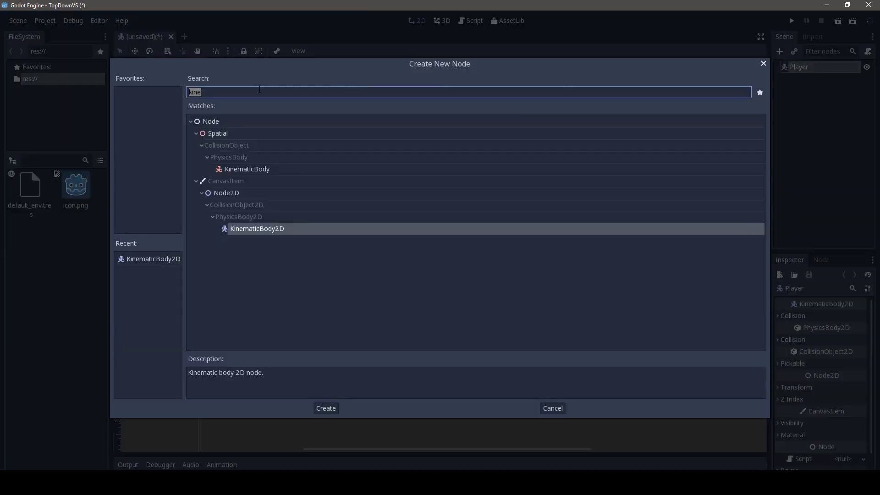
type("sp")
key("BackSpace")
type("pite")
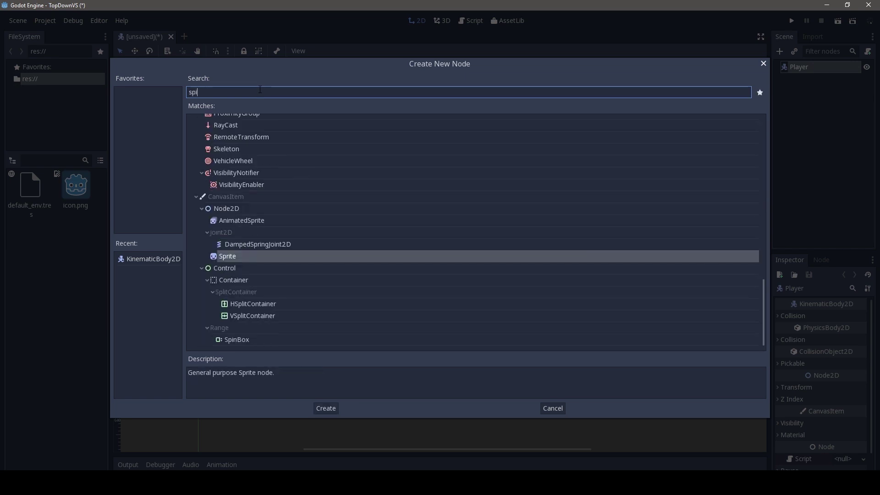
key("BackSpace")
key("BackSpace")
key("BackSpace")
type("rite")
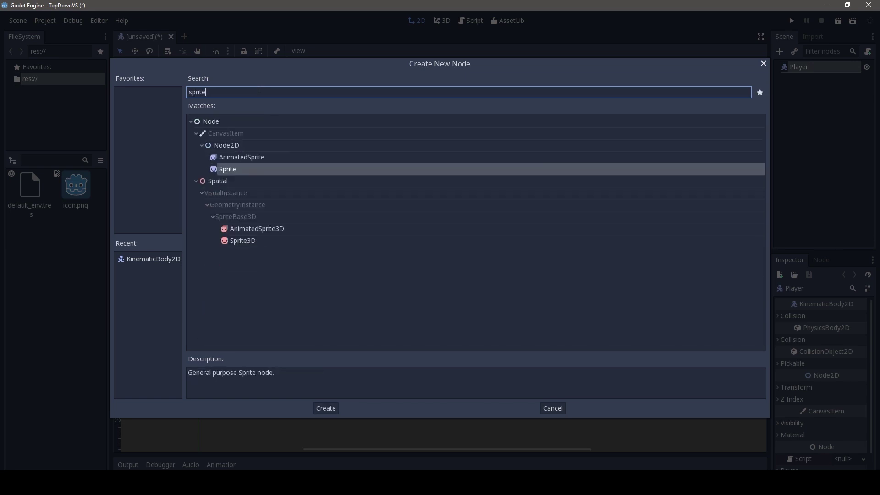
double_click(225, 169)
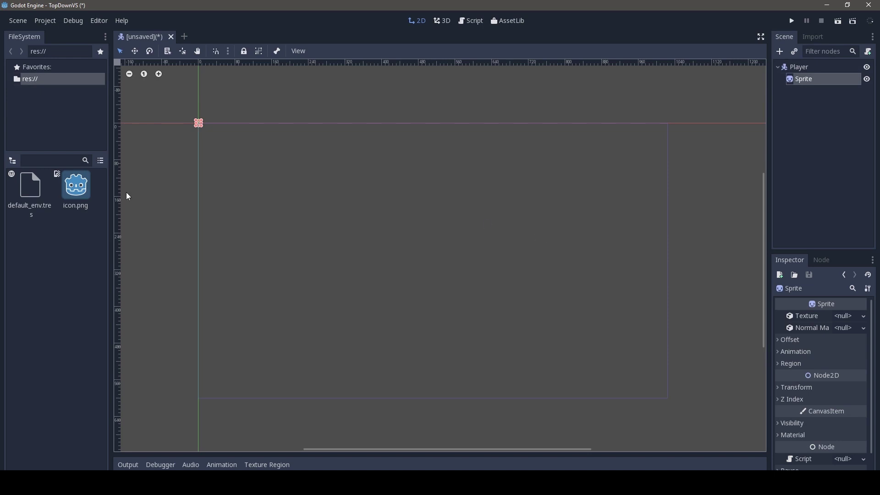
mouse_move(77, 190)
left_mouse_down()
mouse_move(877, 296)
mouse_move(841, 314)
left_mouse_up()
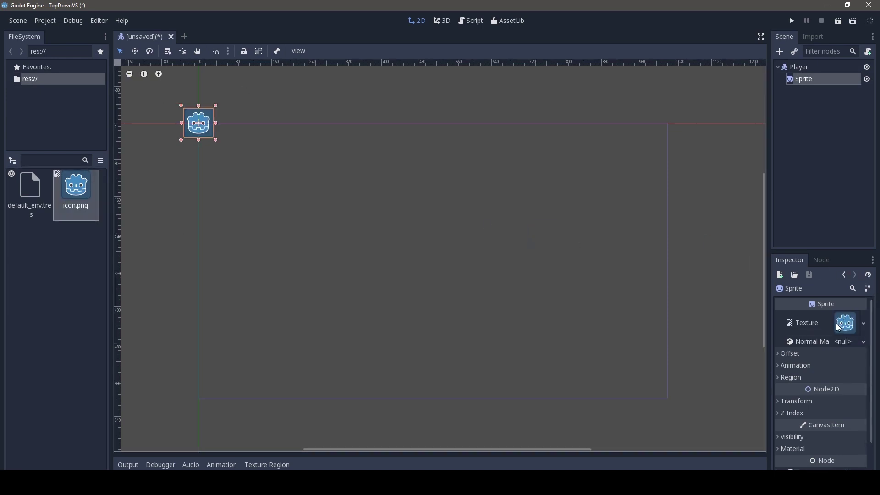
Add a CollisionShape2D under Player with a new RectangleShape2D shape
left_click(802, 68)
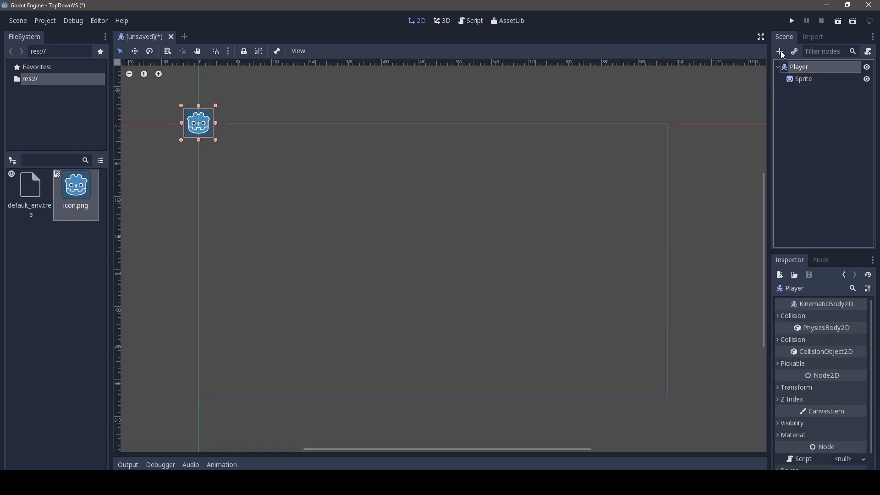
left_click(780, 53)
type("col")
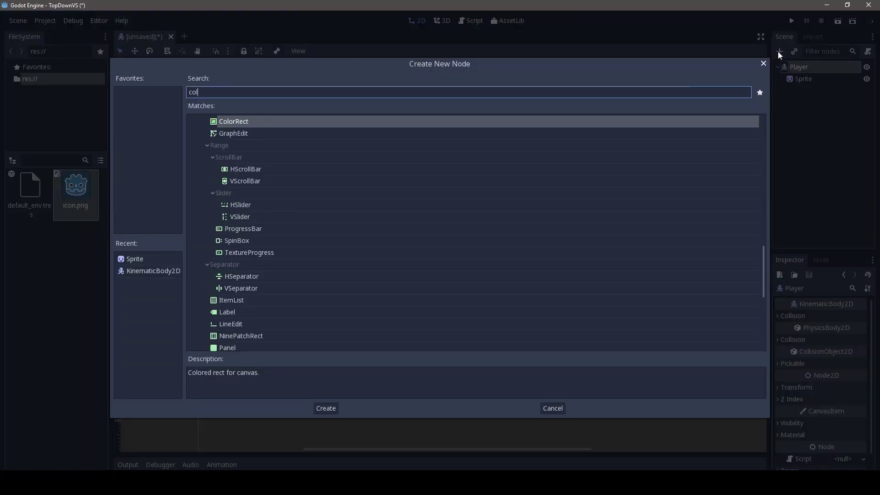
type("l")
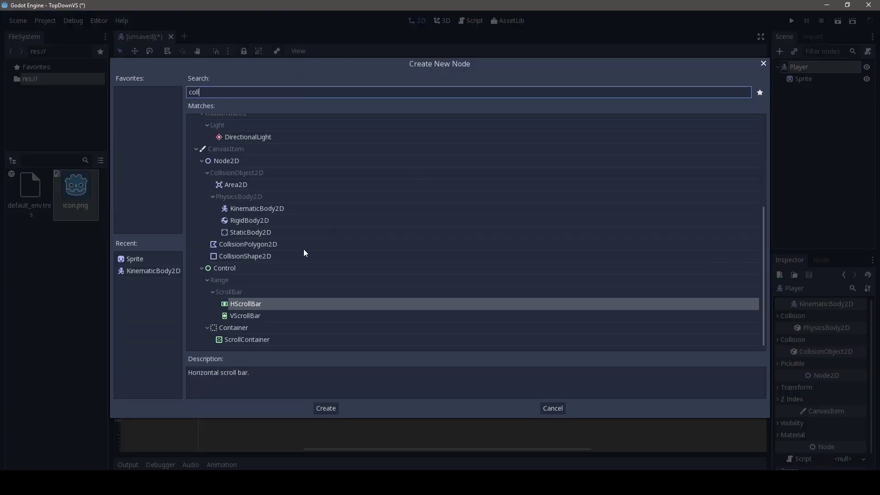
double_click(257, 256)
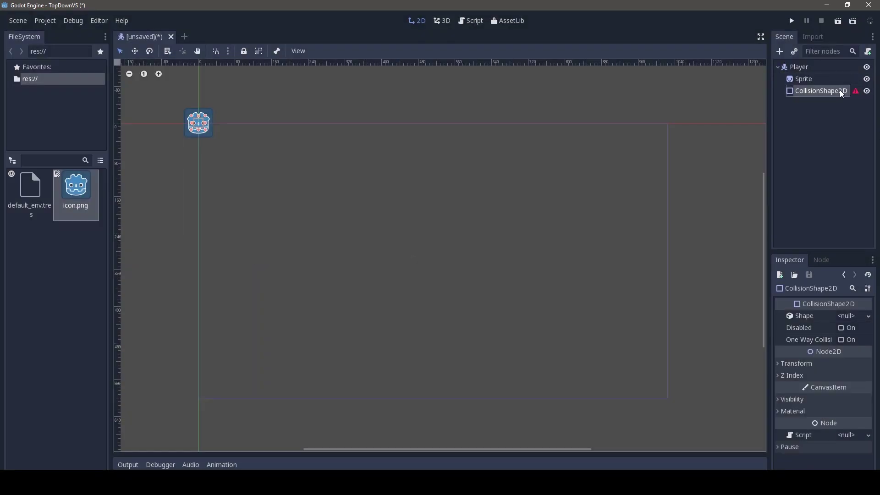
left_click(853, 316)
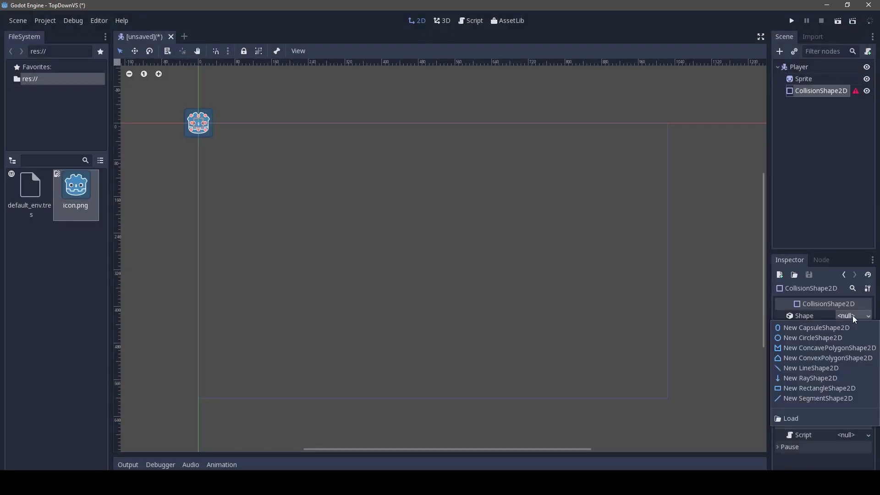
left_click(809, 389)
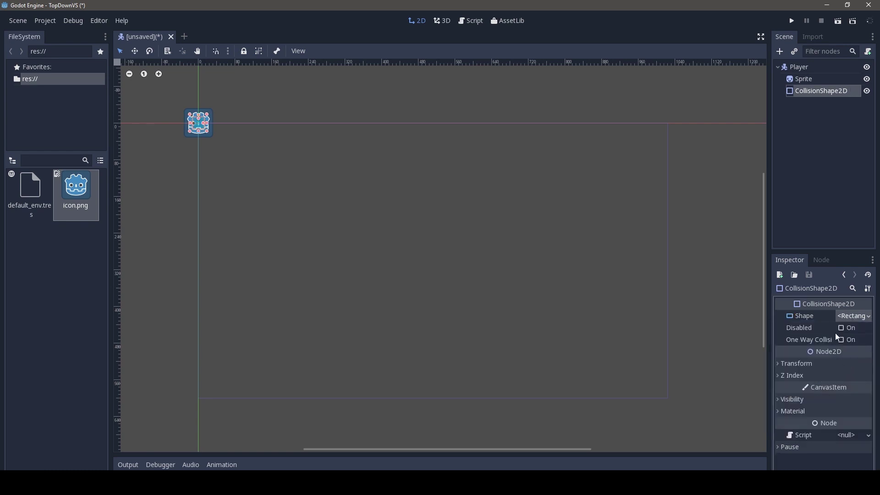
Zoom in and stretch the collision rectangle to the sprite's full width and height
middle_click_drag(306, 179, 435, 277)
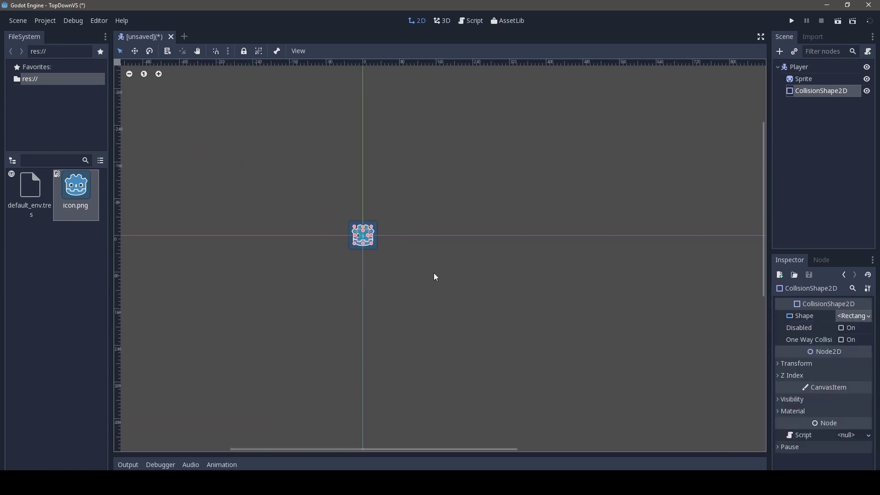
scroll(512, 305, "up", 4)
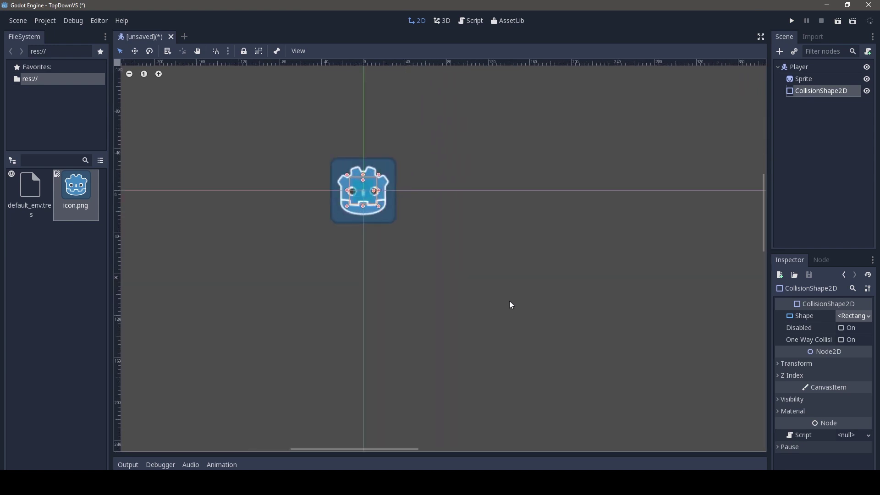
scroll(488, 302, "up", 2)
scroll(442, 240, "up", 2)
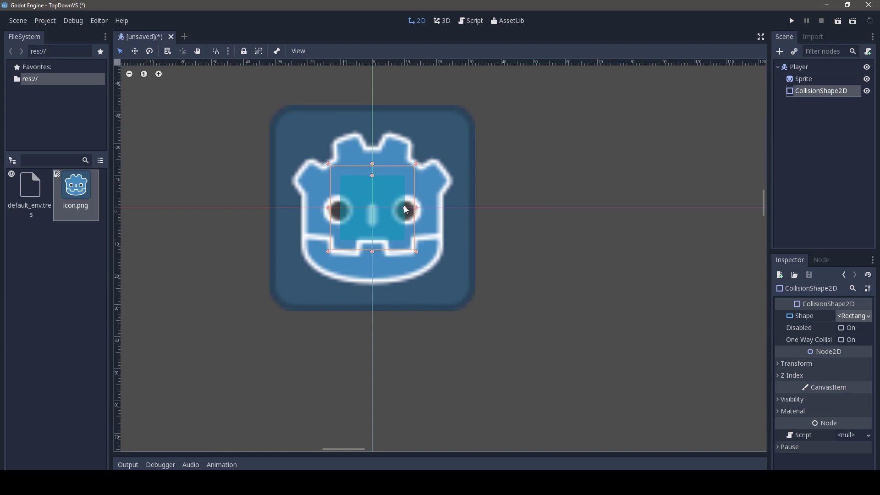
left_click_drag(406, 211, 475, 216)
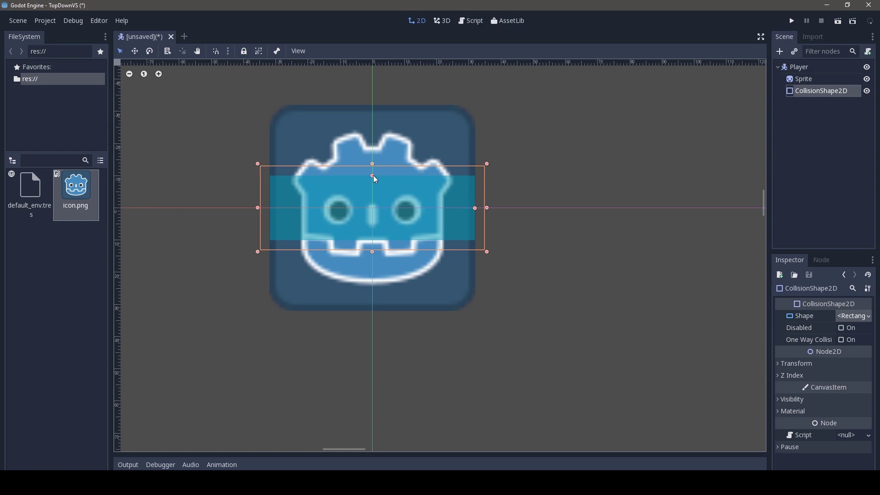
left_click_drag(373, 176, 368, 107)
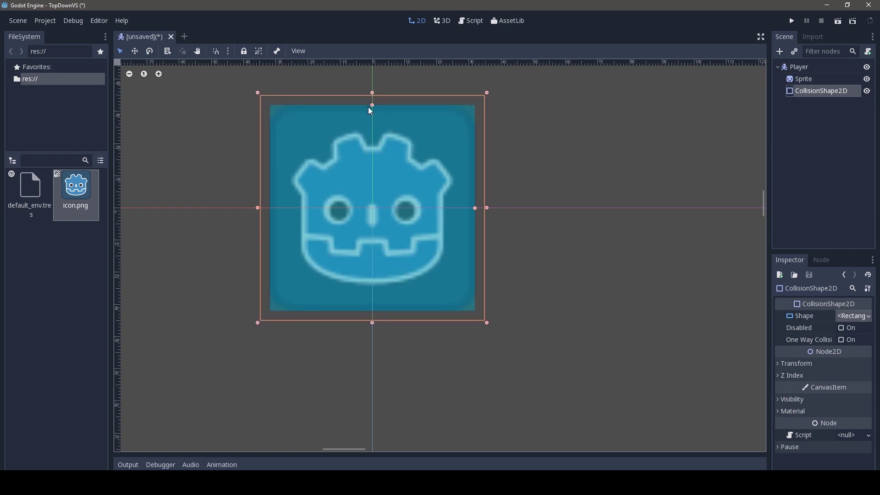
left_click(807, 67)
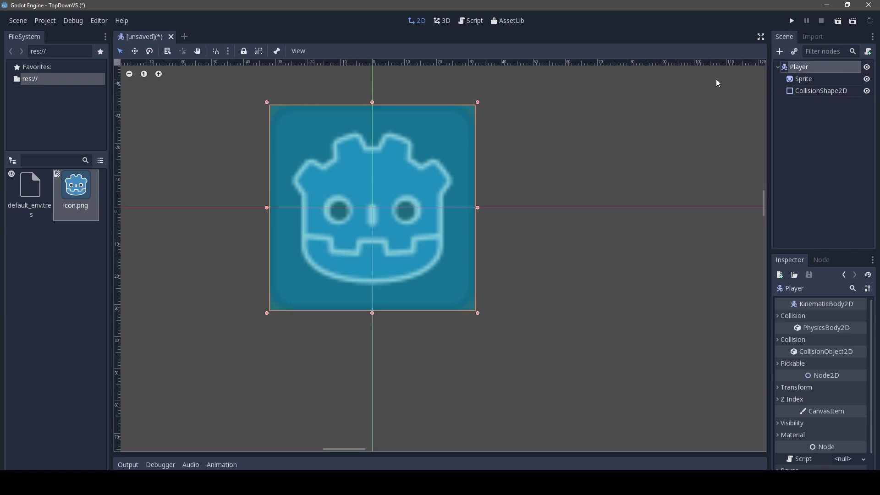
Group Player's children, move it down-right, save as Player.tscn, and start a new scene
left_click(261, 54)
left_click_drag(396, 176, 413, 194)
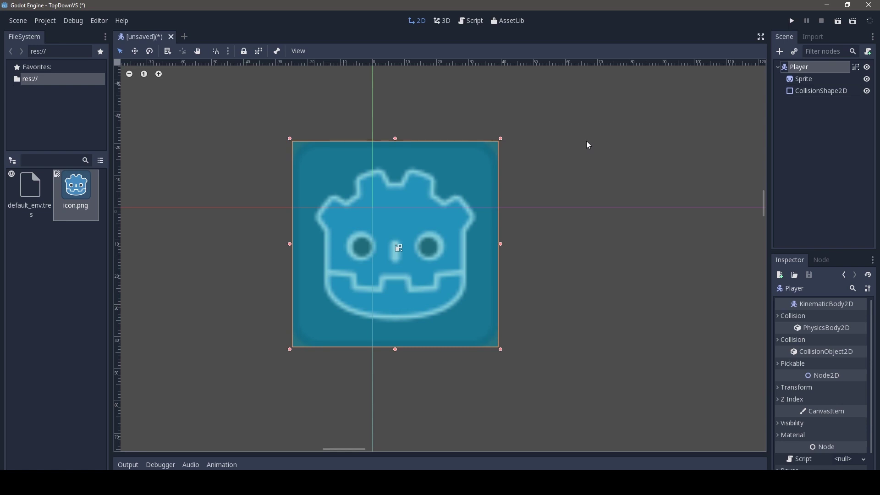
key("ctrl+s")
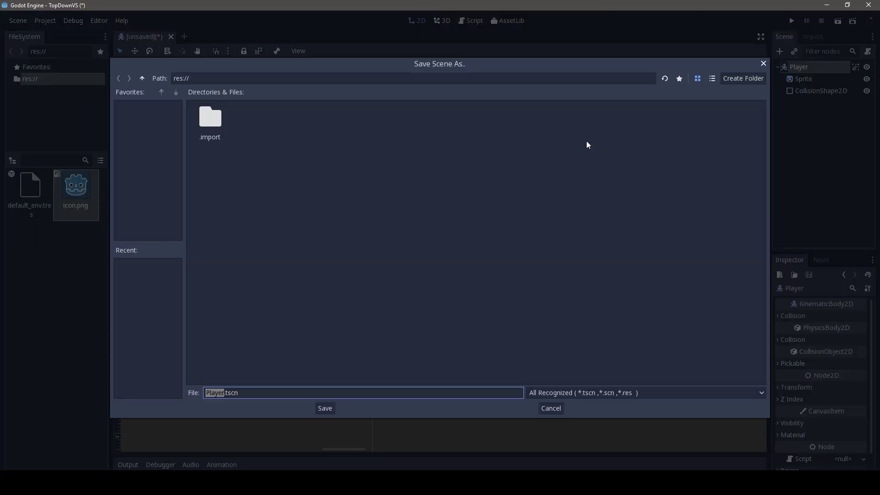
left_click(324, 408)
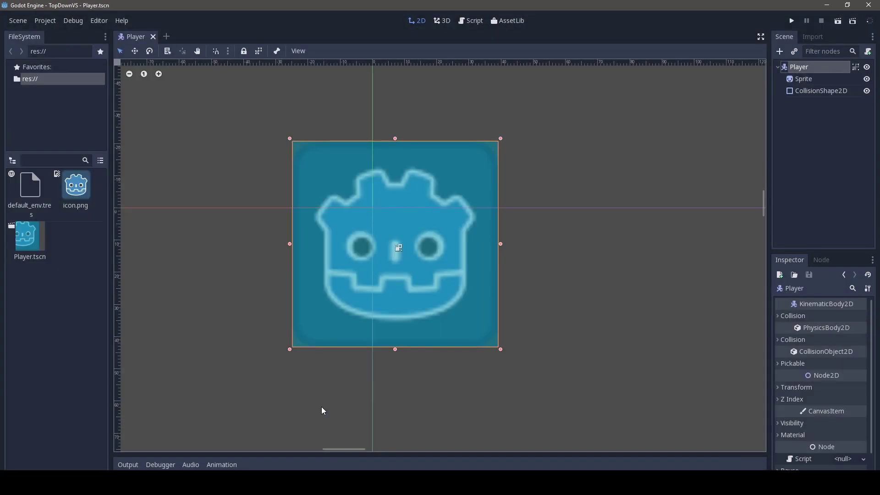
left_click(167, 37)
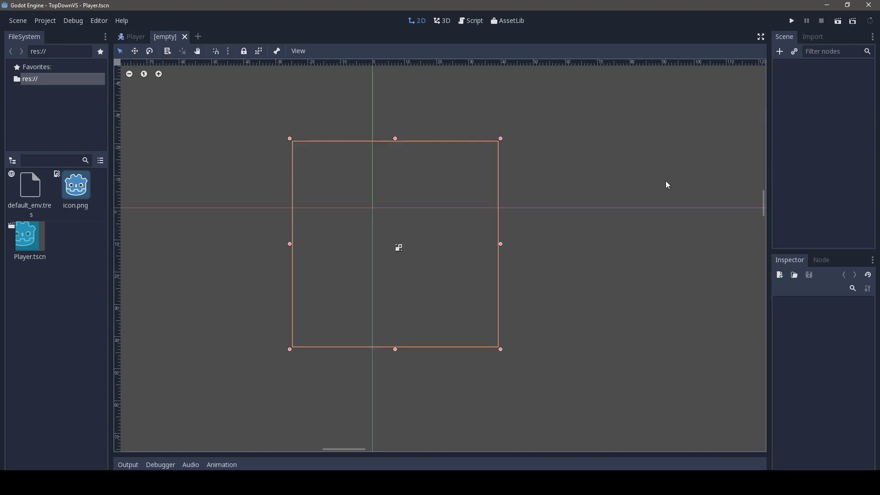
Create a StaticBody2D as the new scene's root node
left_click(780, 53)
type("static")
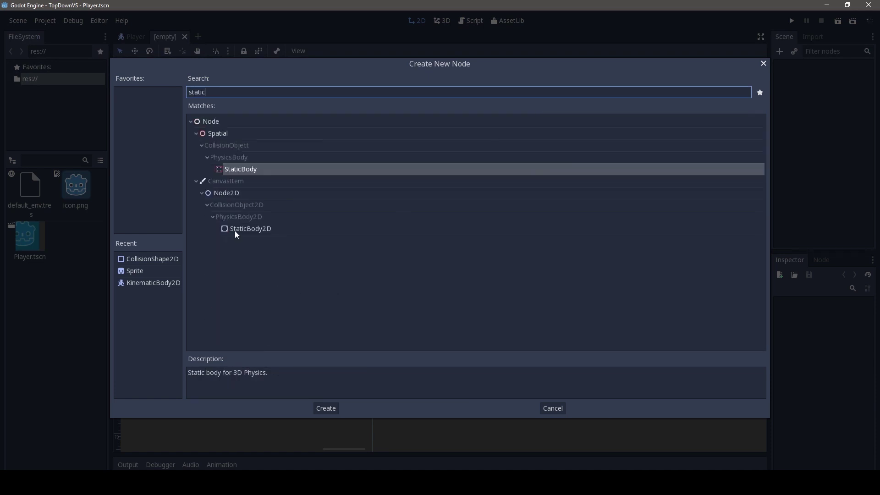
double_click(235, 229)
Add a Sprite child under StaticBody2D textured with icon.png
left_click(779, 53)
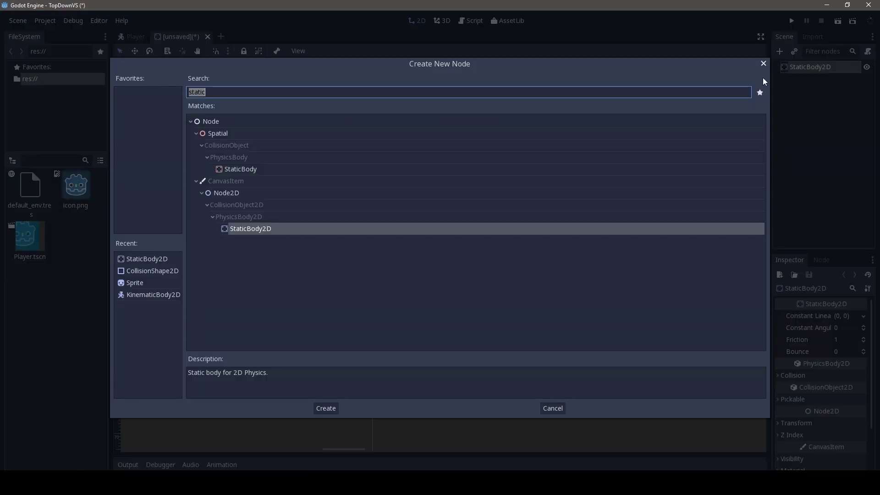
type("sopr")
key("BackSpace")
key("BackSpace")
key("BackSpace")
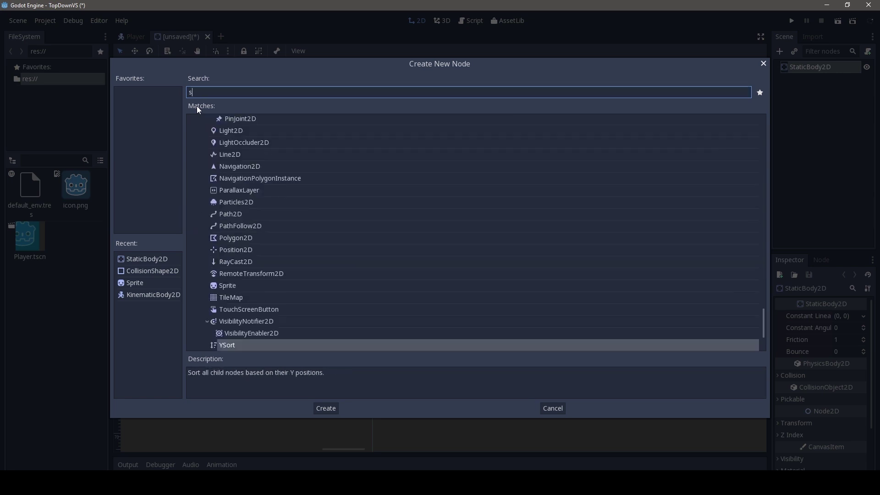
type("prite")
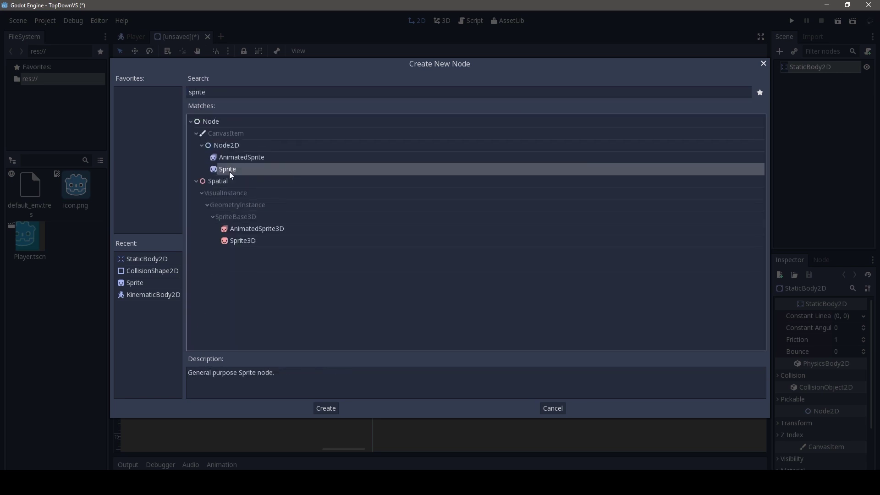
double_click(230, 172)
mouse_move(78, 188)
left_mouse_down()
mouse_move(796, 282)
mouse_move(848, 316)
left_mouse_up()
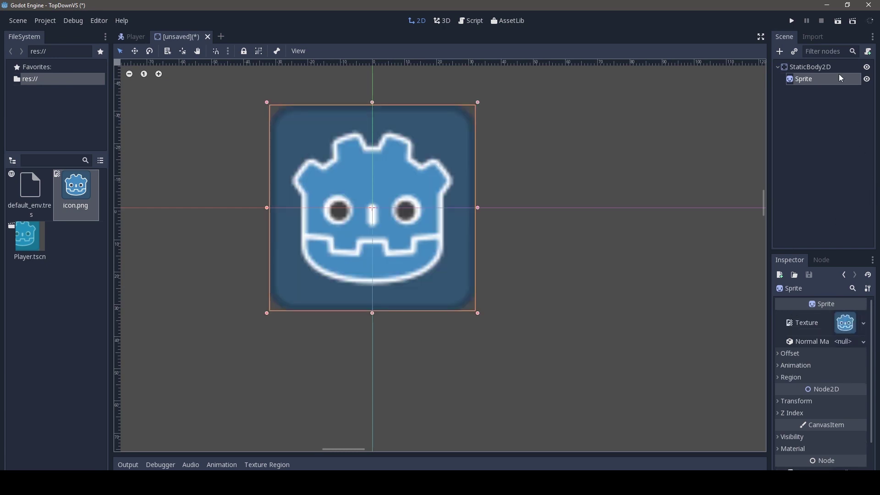
Begin adding another child to StaticBody2D, searching for a collision node
left_click(811, 69)
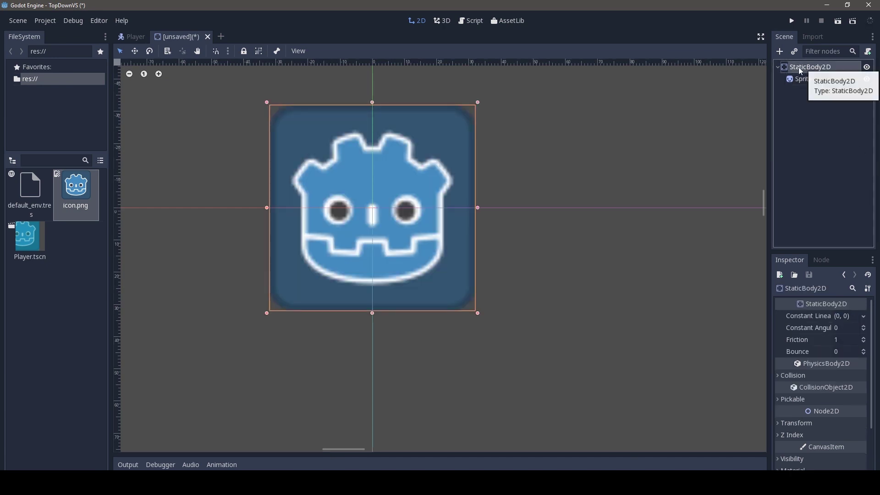
left_click(780, 51)
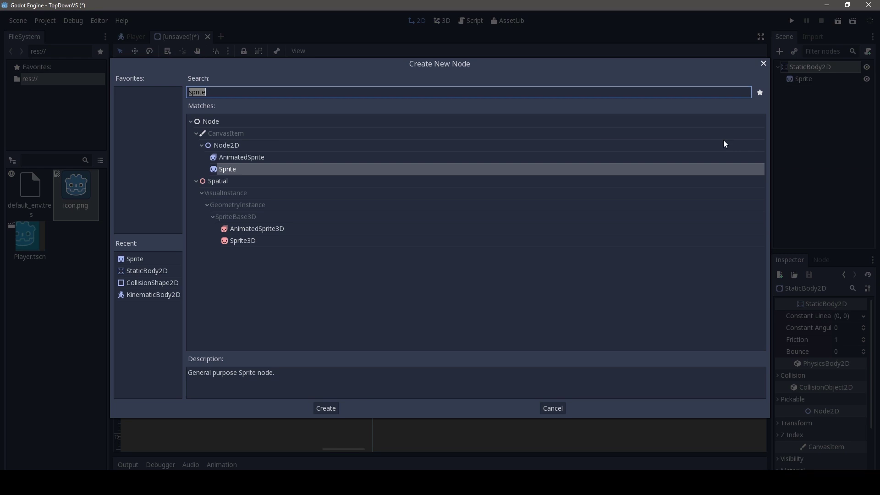
type("collis")
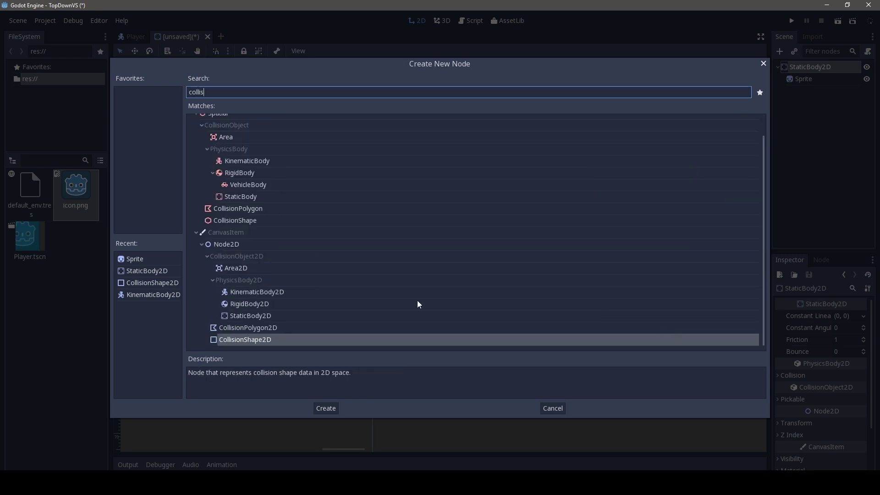
Add a CollisionShape2D with a new RectangleShape2D and stretch it over the icon sprite
double_click(222, 339)
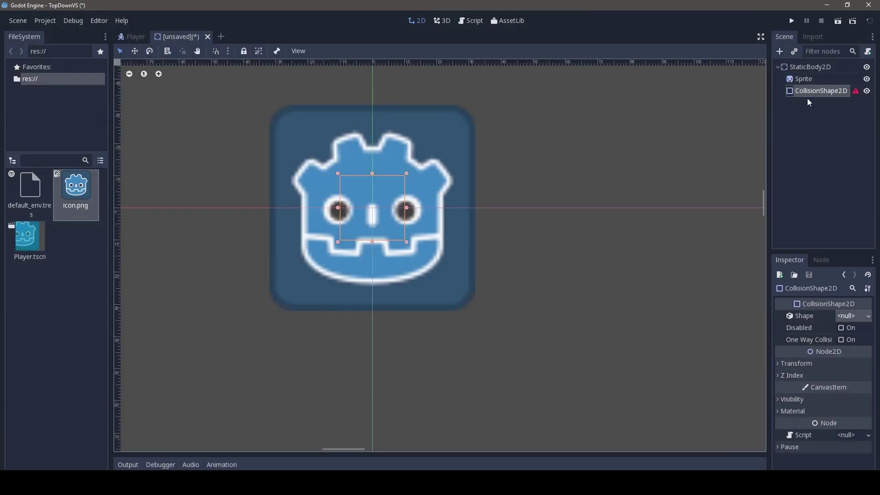
left_click(868, 316)
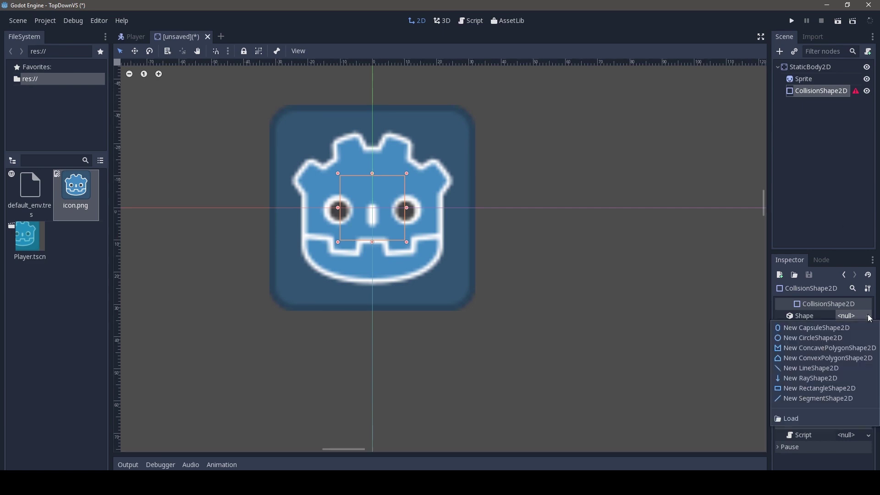
left_click(808, 389)
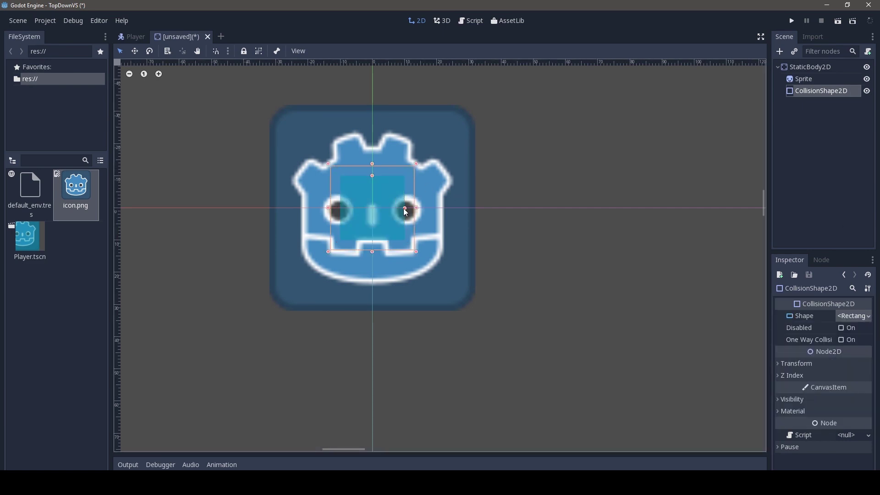
left_click_drag(405, 209, 476, 211)
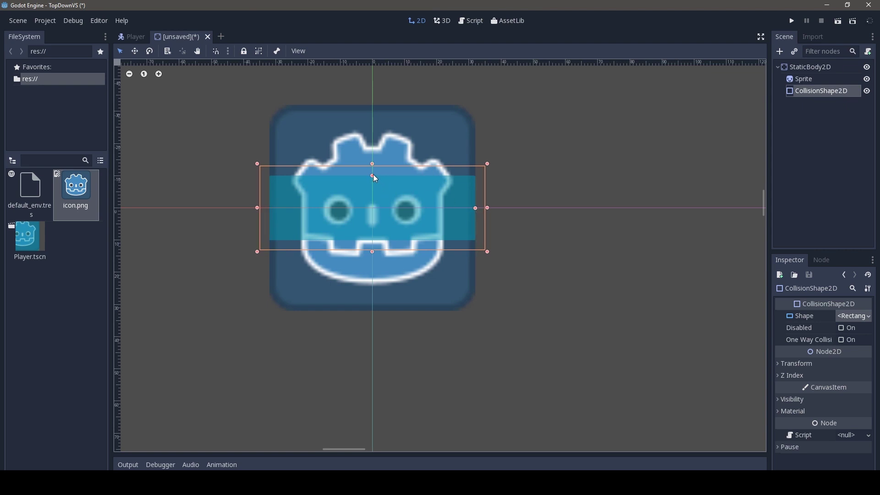
left_click_drag(373, 175, 374, 106)
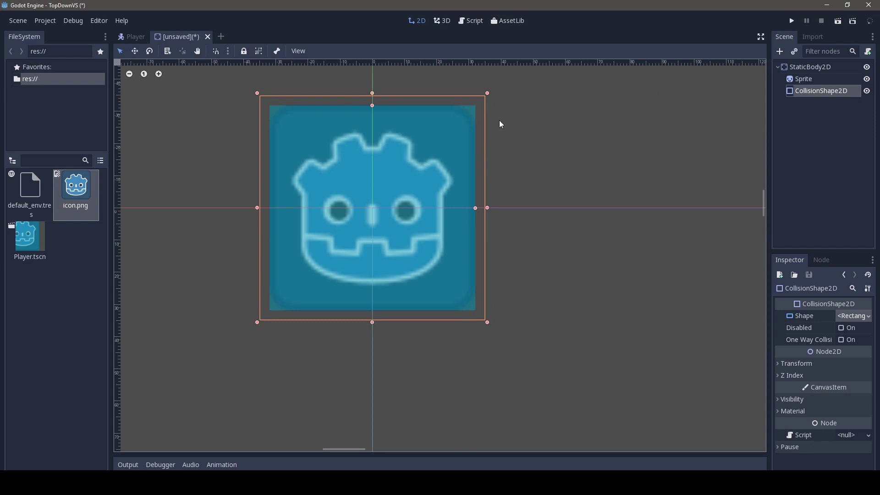
left_click(810, 68)
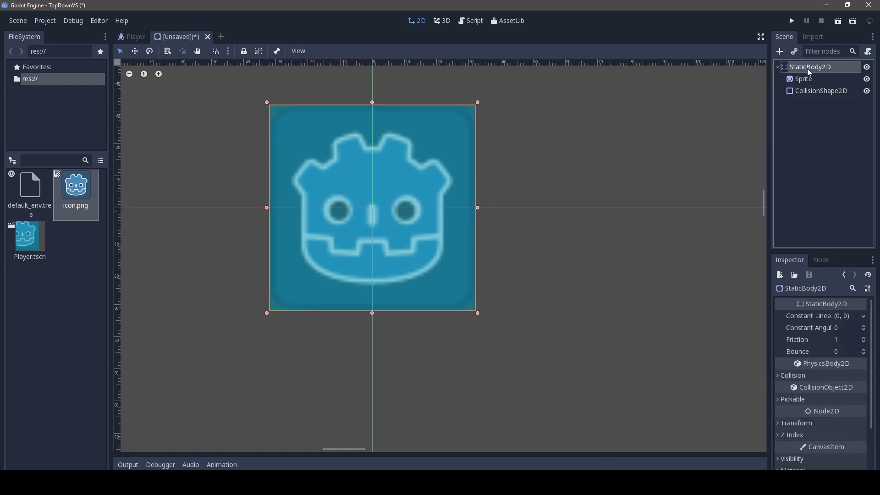
Rename the StaticBody2D root node to Wall
left_click(808, 68)
type("Wall")
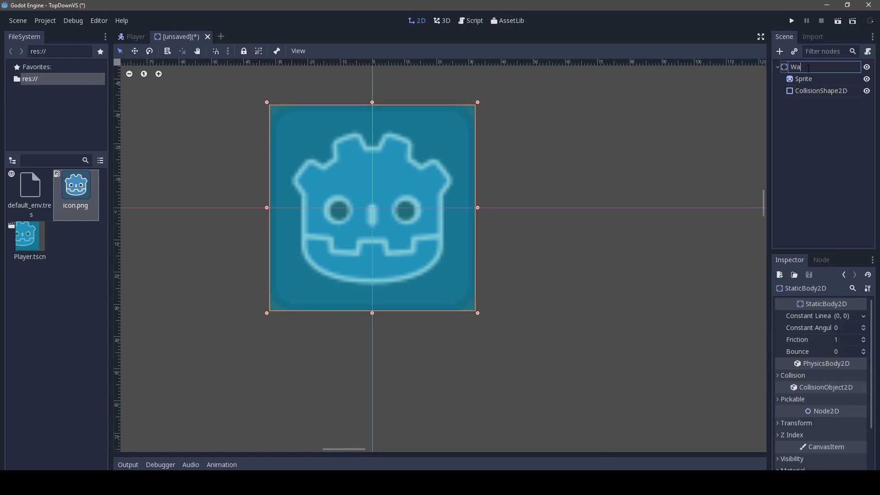
key("Return")
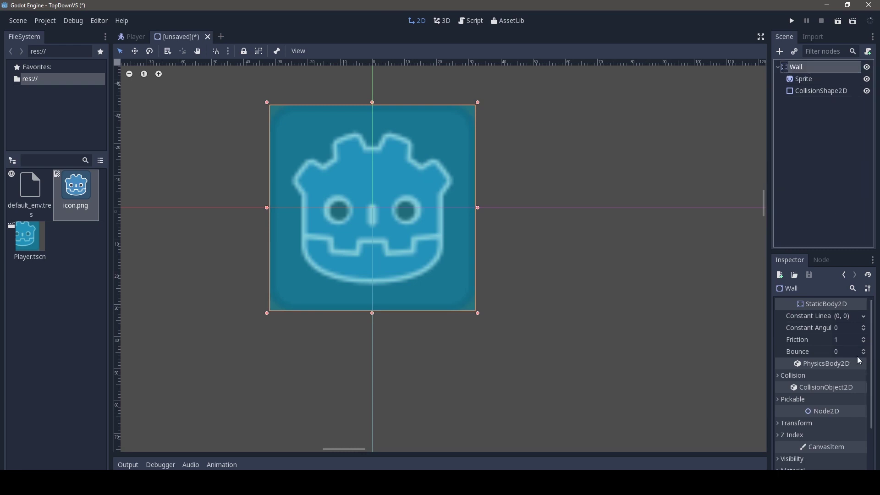
Set the Wall's Visibility Modulate tint to bright green and begin saving the scene
scroll(832, 418, "down", 3)
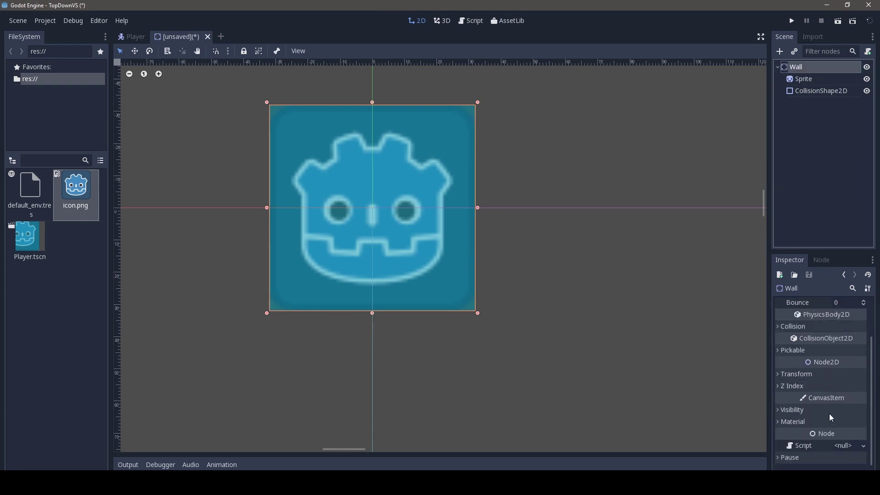
left_click(778, 410)
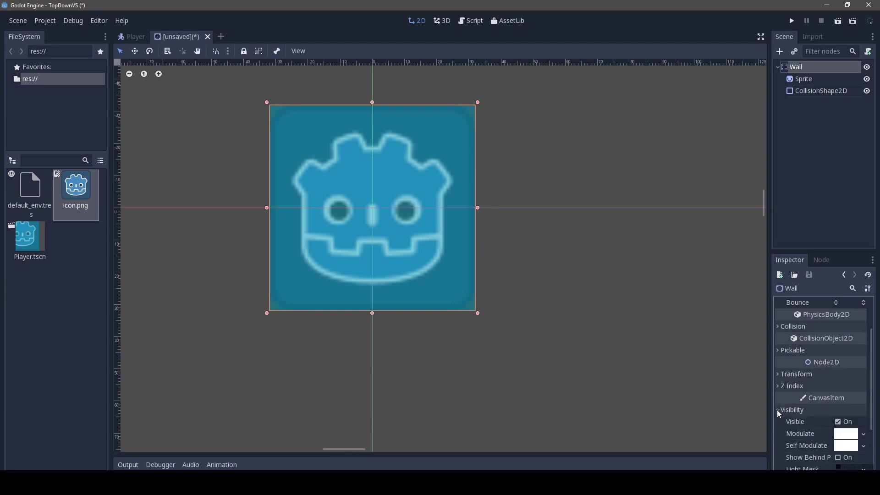
left_click(846, 434)
left_click(868, 297)
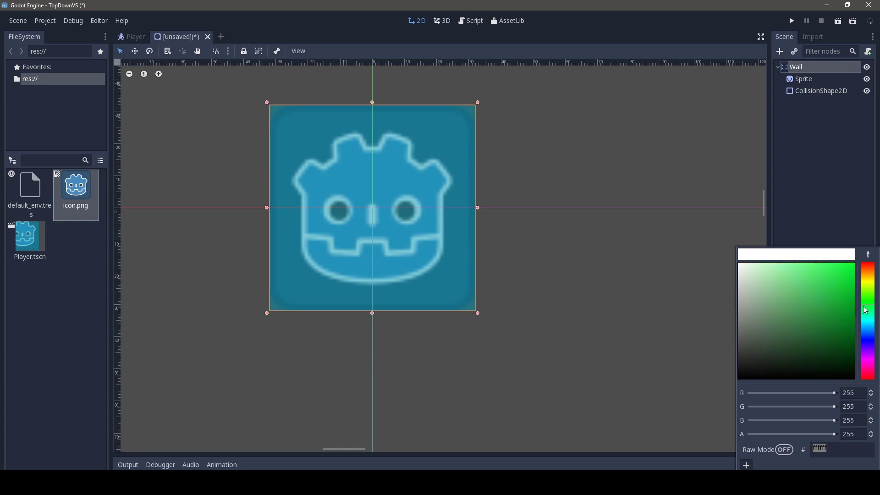
mouse_move(834, 298)
left_mouse_down()
mouse_move(838, 280)
mouse_move(846, 285)
left_mouse_up()
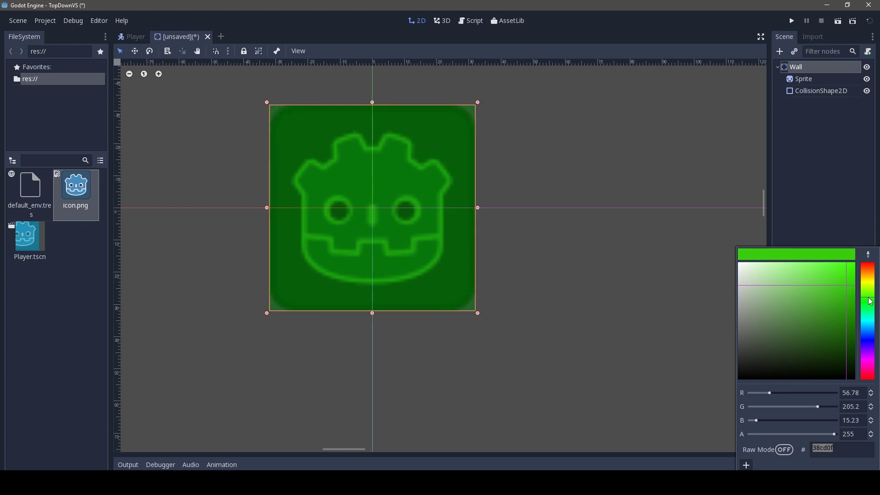
left_click(843, 194)
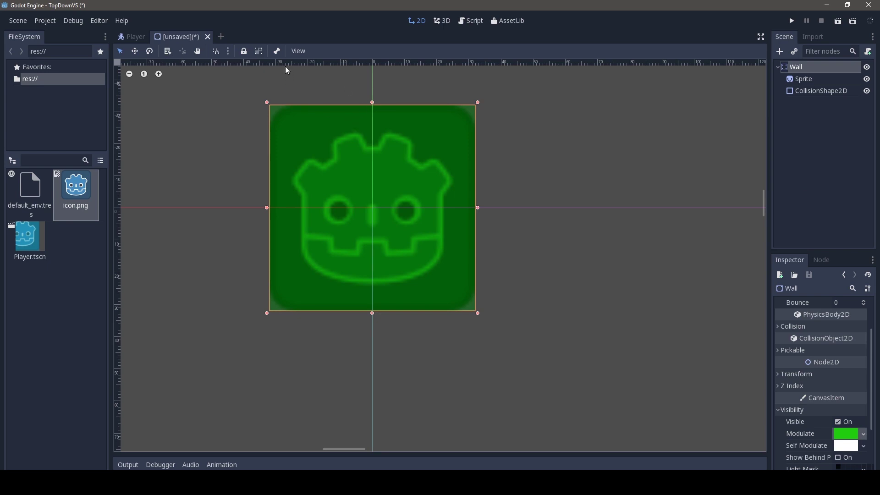
key("ctrl+s")
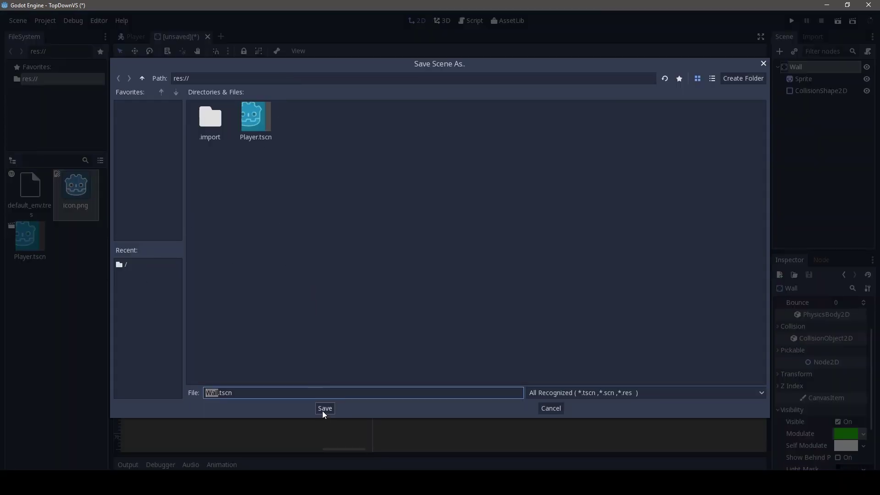
Save the scene as Wall.tscn, show the canvas grid, enable snapping, and group Wall's children
left_click(324, 409)
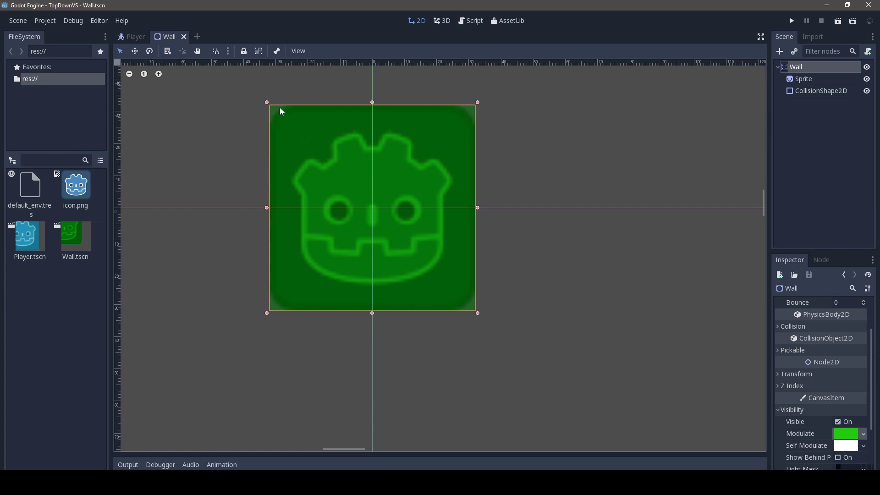
left_click(299, 51)
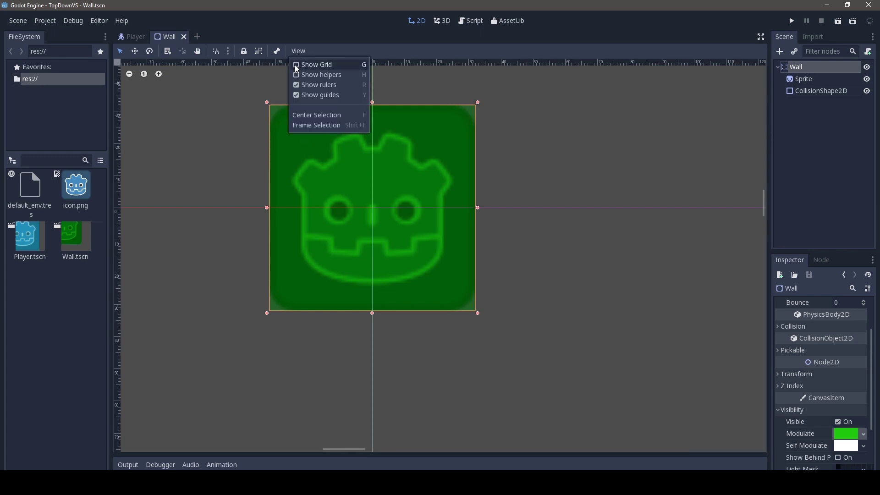
left_click(297, 67)
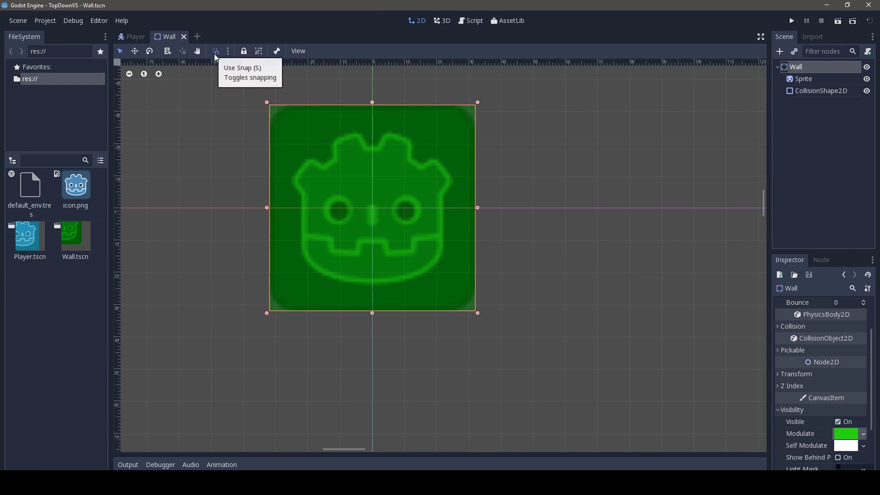
left_click(216, 54)
left_click(260, 52)
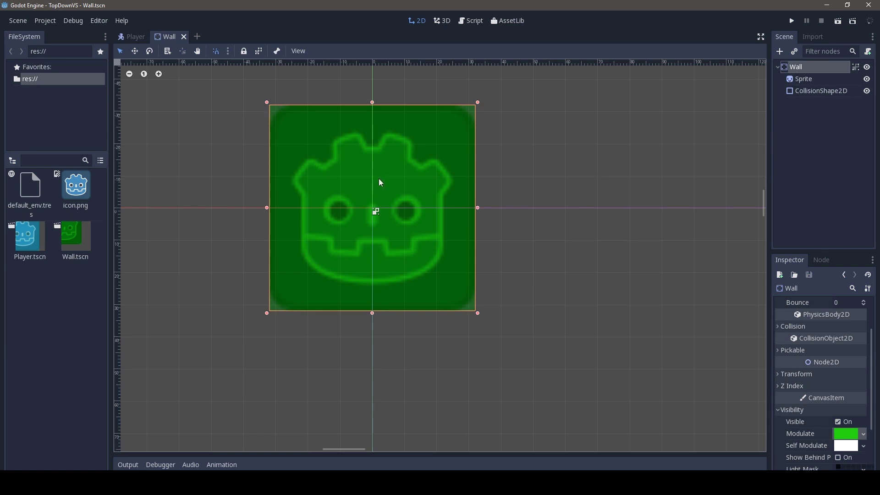
Fit the collision rectangle's four edges to the green square, save, and start a new scene
left_click_drag(478, 209, 473, 210)
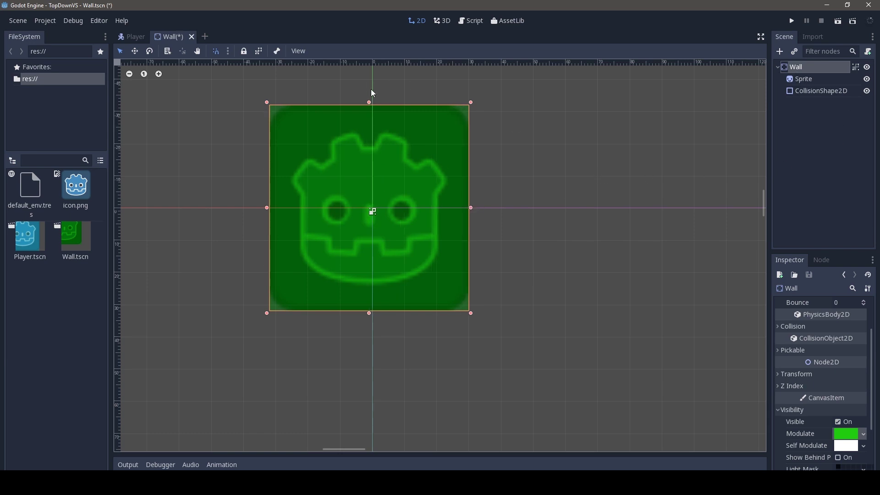
left_click_drag(368, 102, 368, 107)
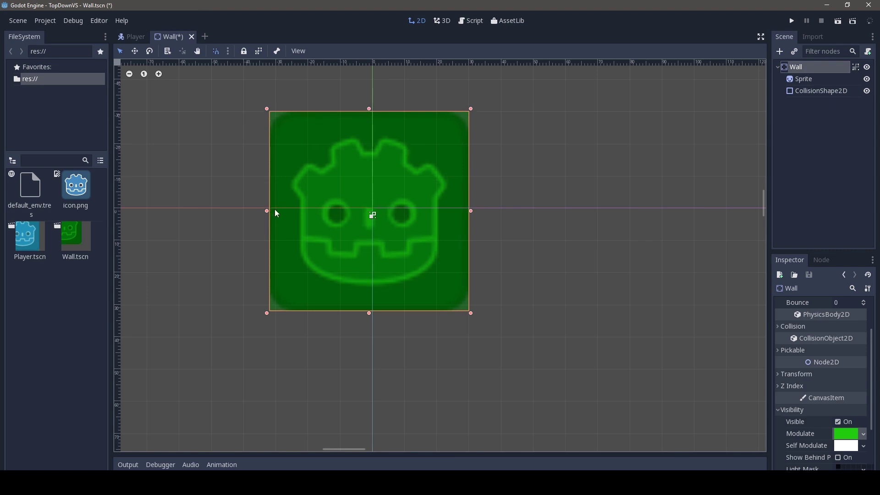
left_click_drag(267, 212, 273, 211)
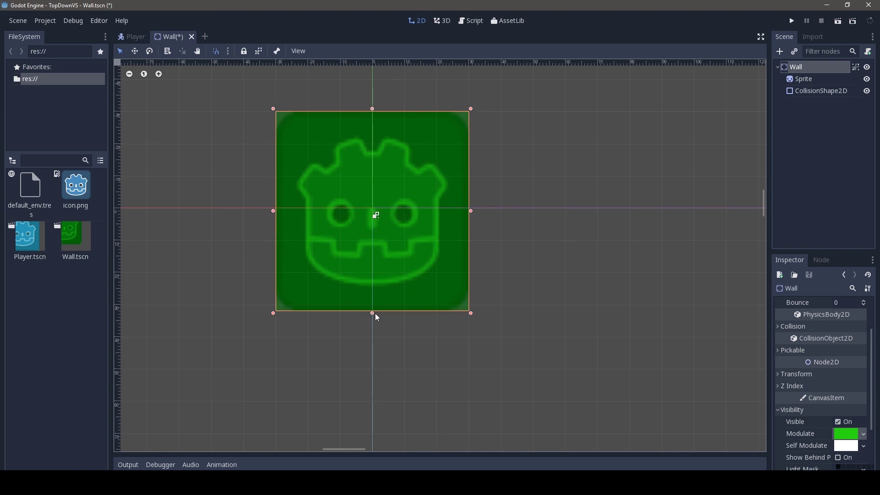
left_click_drag(373, 314, 373, 307)
key("ctrl+s")
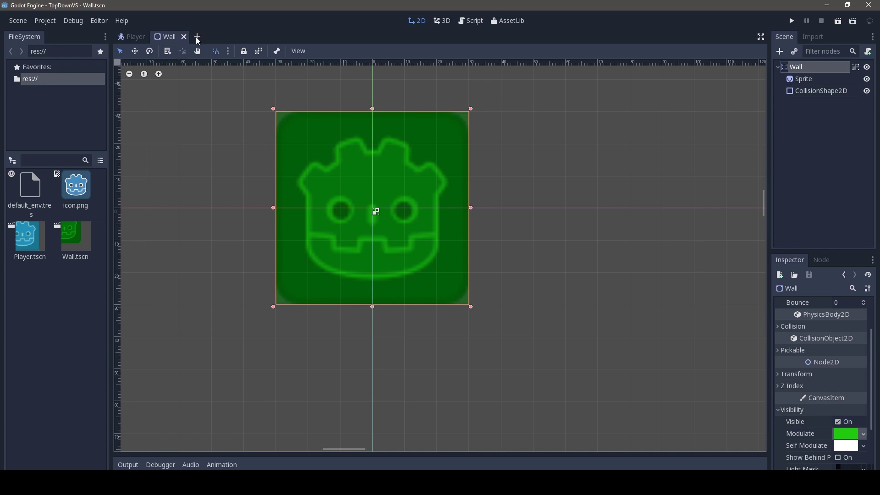
left_click(197, 37)
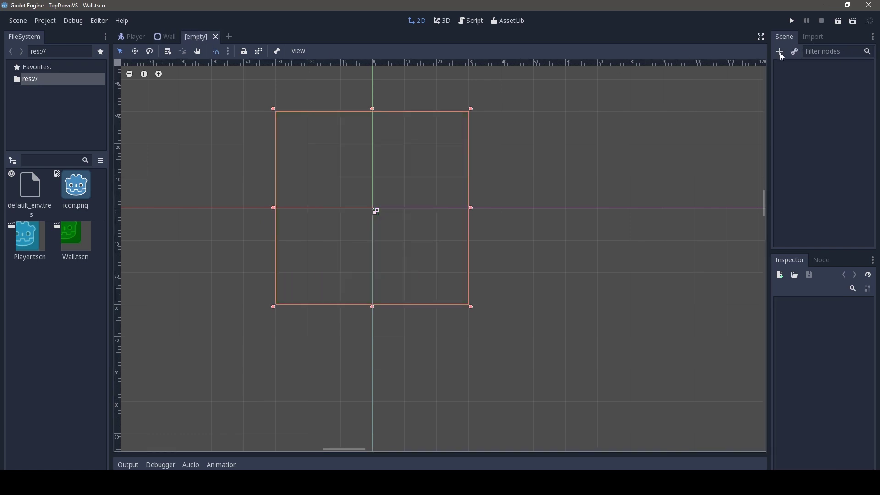
Create a Node2D root, rename it Main, and save the scene as Main.tscn
left_click(779, 52)
type("n")
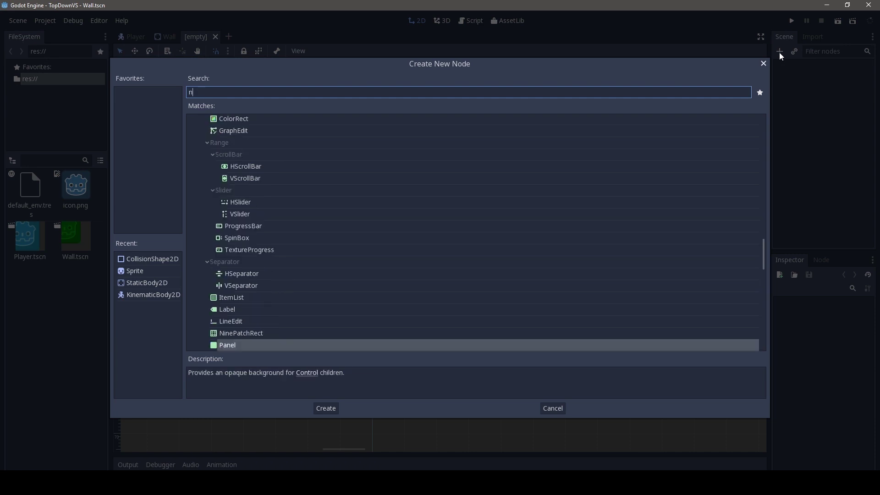
type("ode")
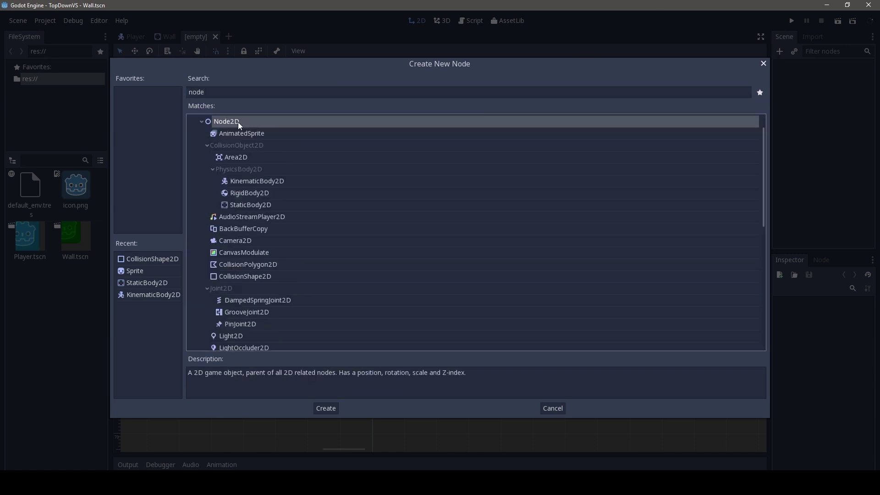
double_click(238, 122)
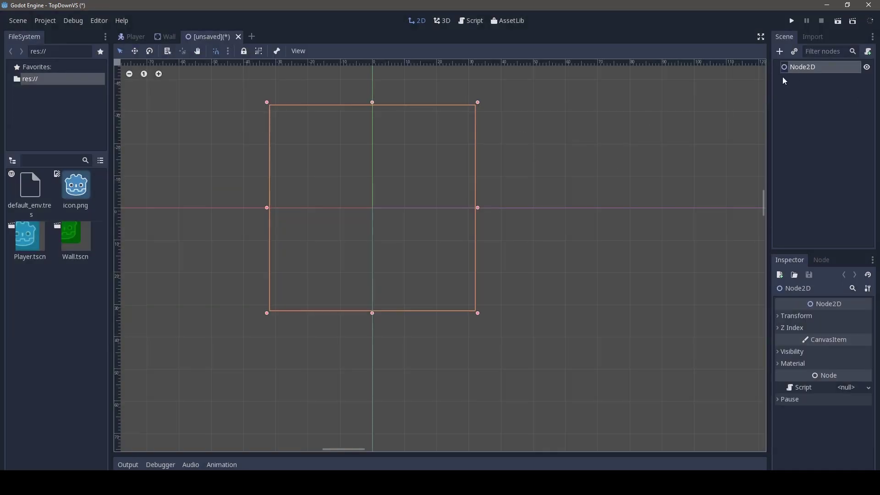
double_click(802, 68)
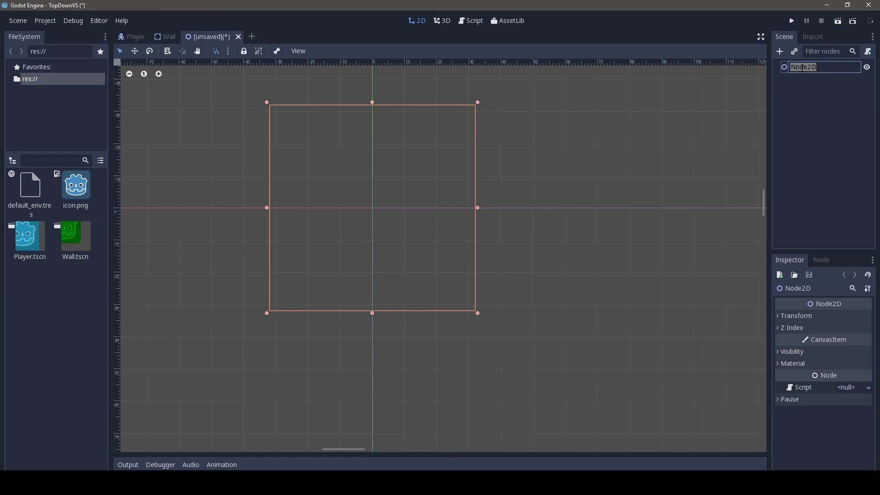
type("Main")
key("Return")
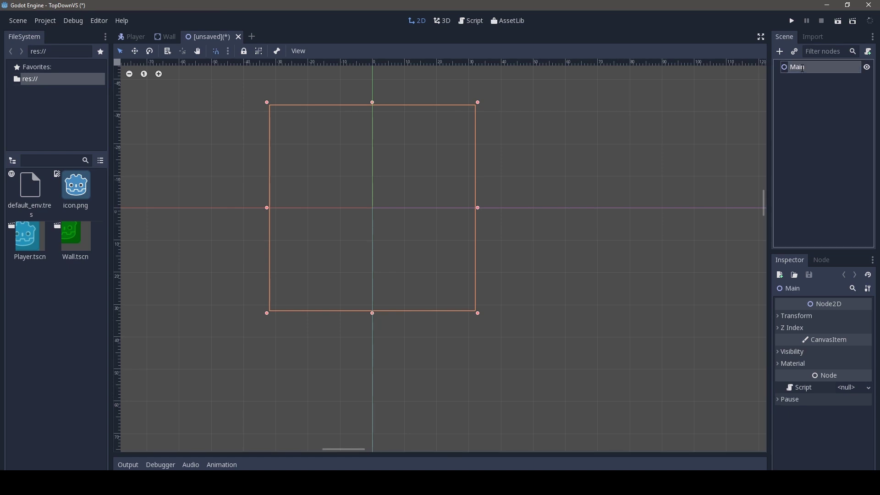
key("ctrl+s")
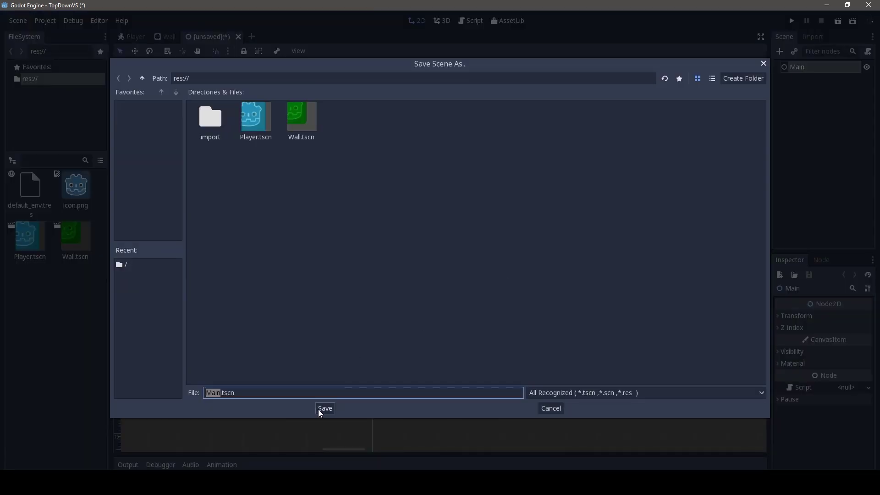
left_click(317, 410)
Place a Wall instance in Main and duplicate it into a top row of eight tiles
scroll(358, 238, "down", 3)
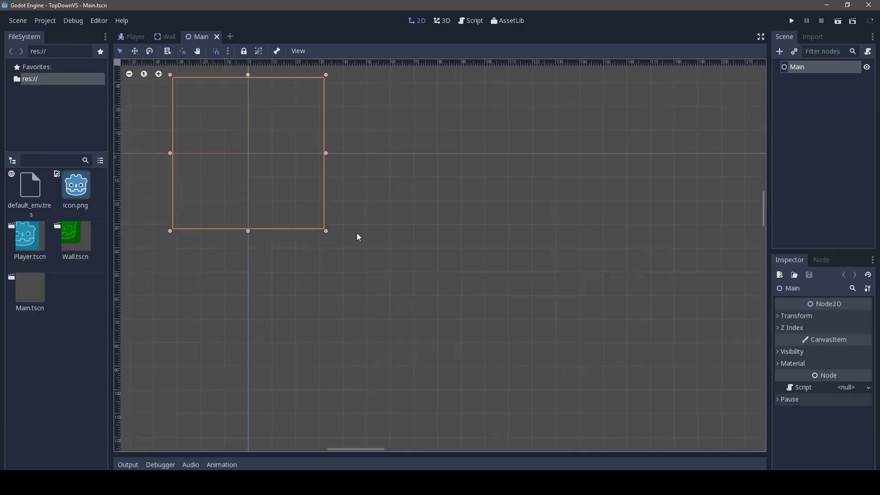
mouse_move(357, 238)
middle_mouse_down()
mouse_move(524, 297)
mouse_move(341, 204)
mouse_move(523, 246)
mouse_move(377, 196)
mouse_move(414, 217)
middle_mouse_up()
scroll(523, 255, "down", 2)
scroll(395, 234, "up", 1)
scroll(396, 233, "up", 3)
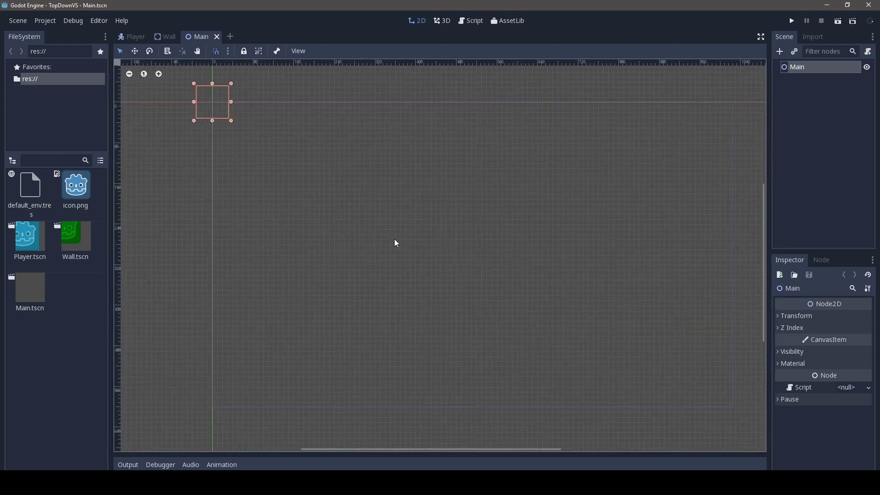
scroll(396, 234, "down", 1)
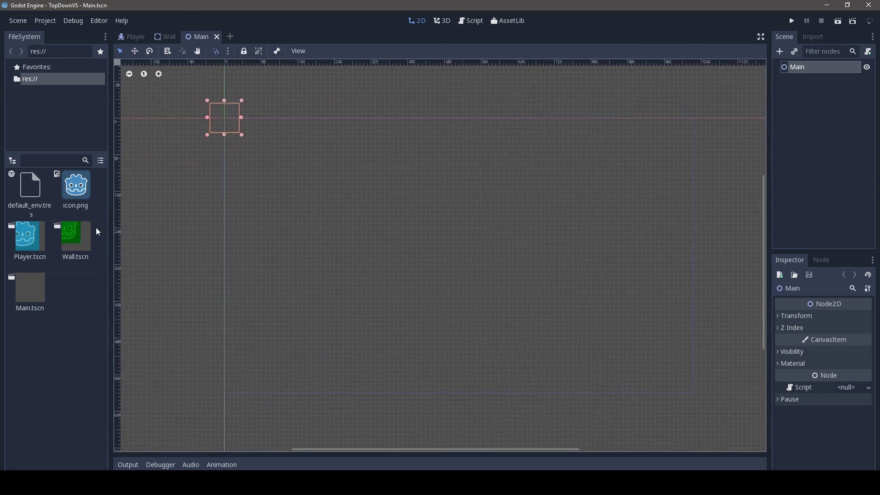
mouse_move(75, 238)
left_mouse_down()
mouse_move(305, 182)
mouse_move(239, 134)
left_mouse_up()
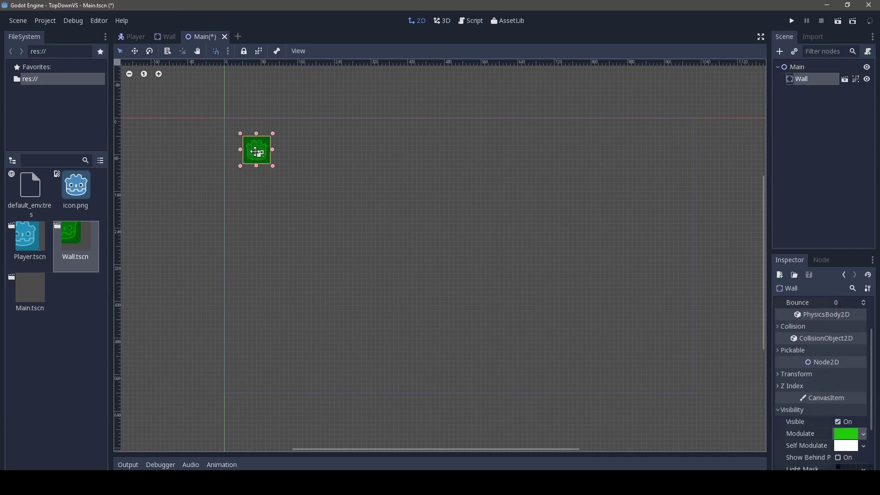
scroll(265, 188, "up", 1)
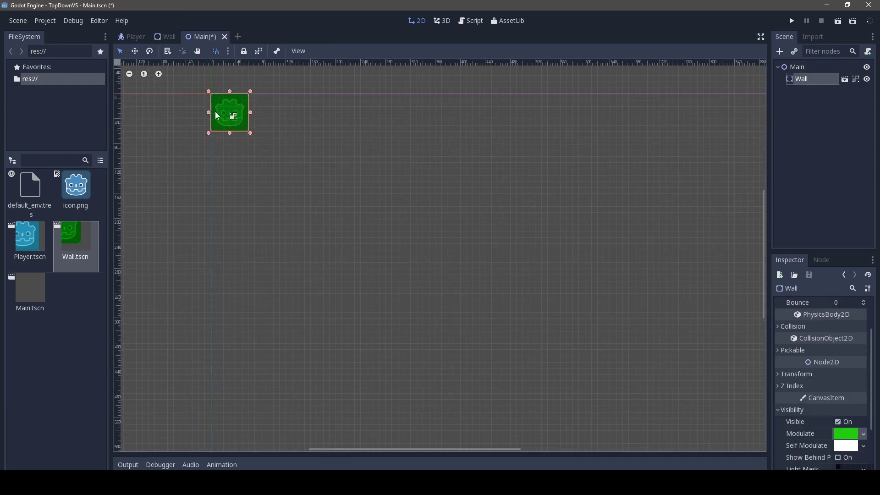
key("ctrl+d")
left_click_drag(219, 115, 258, 108)
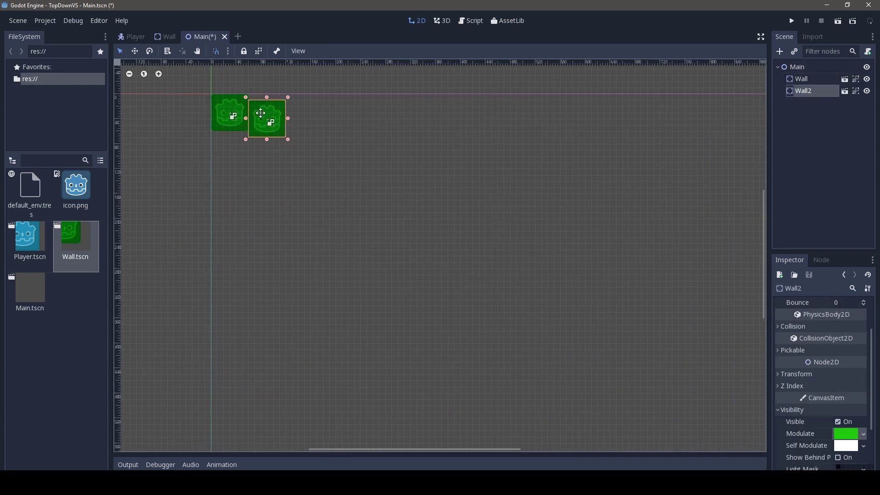
left_click(229, 109, "shift")
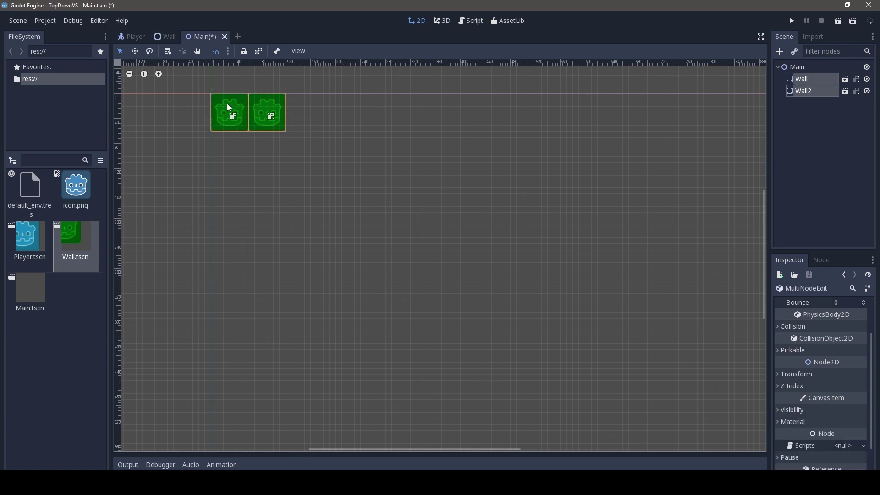
key("ctrl+d")
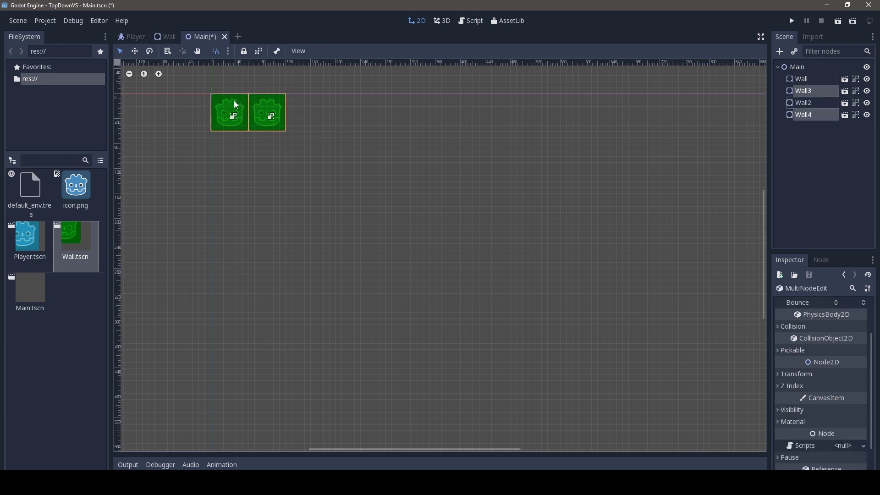
left_click_drag(237, 105, 305, 99)
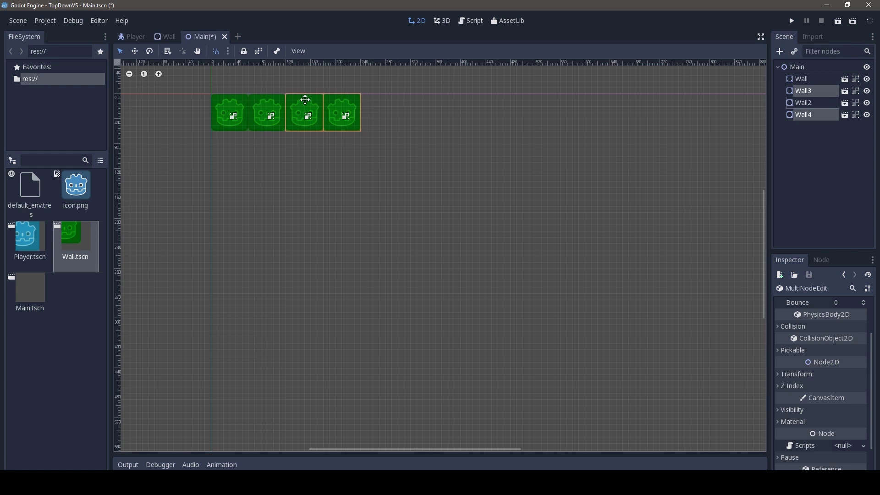
left_click(235, 108, "shift")
left_click(260, 108, "shift")
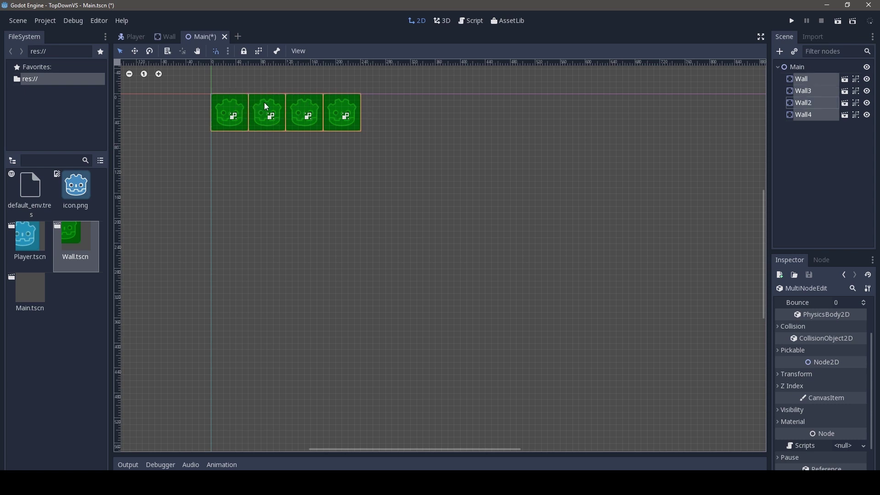
key("ctrl+d")
left_click_drag(230, 101, 379, 101)
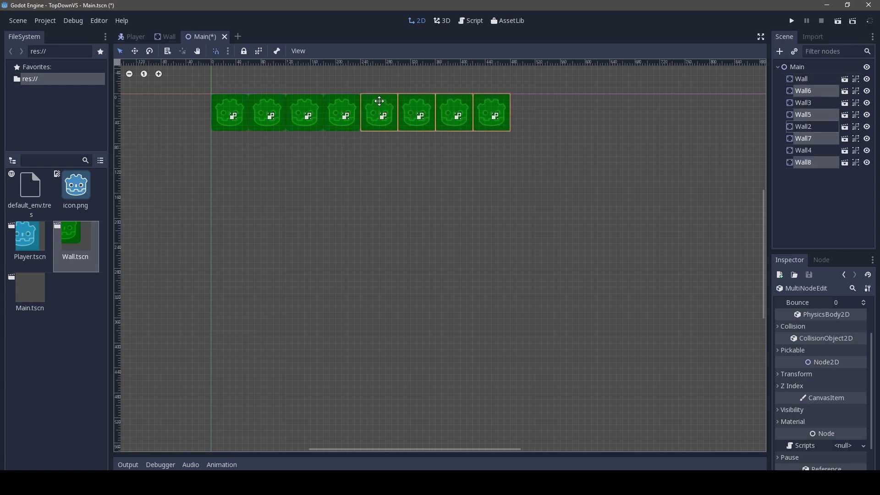
Duplicate the eight top-row walls and extend the row to the right
left_click(239, 110)
left_click(270, 110, "shift")
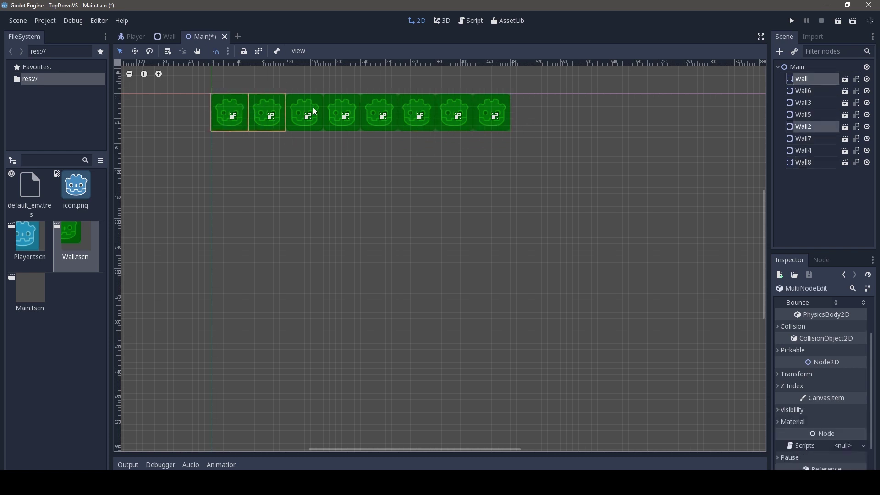
left_click(315, 112, "shift")
left_click(341, 110, "shift")
left_click(381, 109, "shift")
left_click(422, 110, "shift")
left_click(462, 106, "shift")
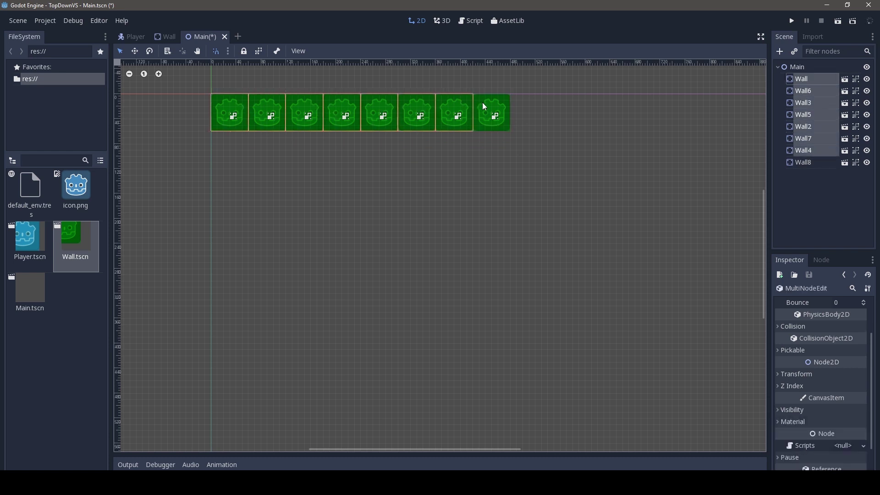
left_click(485, 107, "shift")
middle_click_drag(485, 107, 259, 180)
key("ctrl+d")
mouse_move(259, 180)
left_mouse_down()
mouse_move(560, 179)
mouse_move(609, 189)
left_mouse_up()
Duplicate the whole top row and move the copy down as the bottom edge
left_click(579, 191)
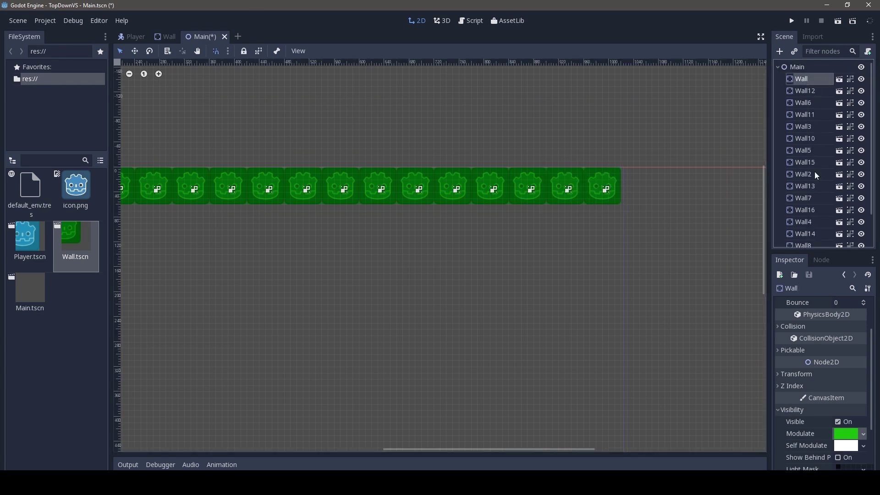
left_click(807, 245, "shift")
key("ctrl+d")
scroll(255, 265, "down", 1)
scroll(244, 238, "down", 3)
left_click_drag(258, 232, 260, 373)
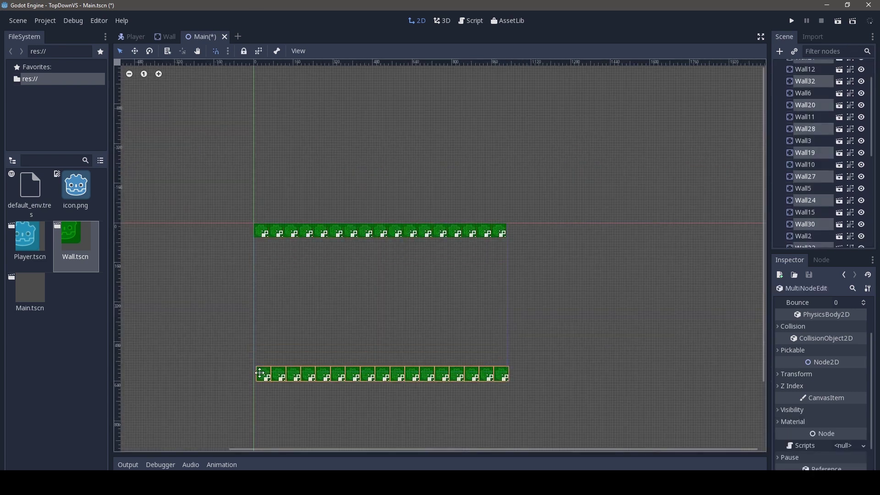
scroll(260, 376, "up", 5)
Build the left side column by duplicating and stacking wall tiles upward from the bottom corner
left_click(284, 336)
scroll(289, 289, "up", 1)
scroll(284, 336, "down", 1)
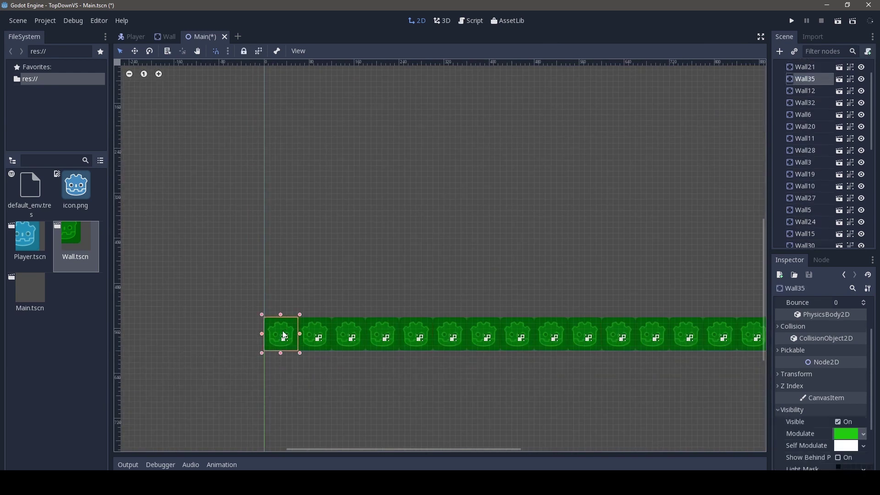
key("ctrl+d")
left_click_drag(284, 336, 271, 164)
left_click(284, 335, "shift")
key("ctrl+d")
middle_click_drag(270, 163, 267, 284)
key("ctrl+d")
left_click_drag(275, 284, 280, 176)
left_click(282, 209)
Duplicate the left wall column and move it to the right side, closing the border
key("ctrl+d")
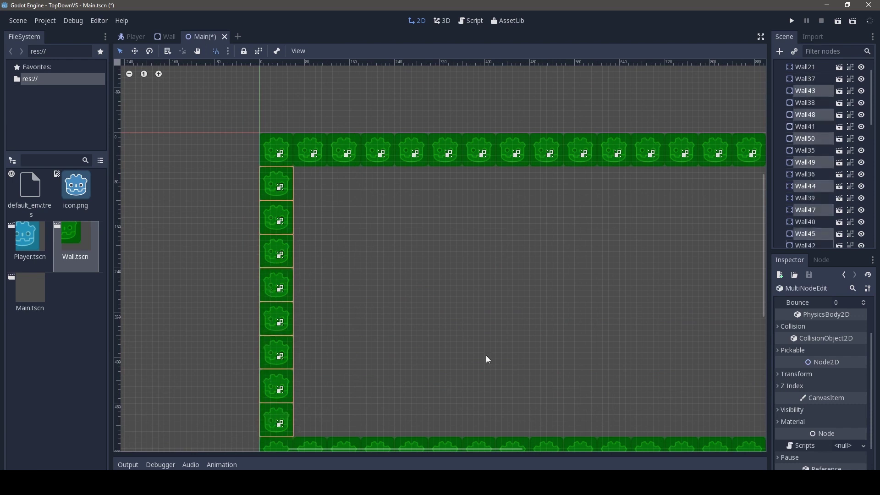
scroll(489, 360, "down", 2)
key("ctrl+d")
left_click_drag(217, 226, 614, 226)
Save the Main scene and center the wall frame in the view
key("ctrl+s")
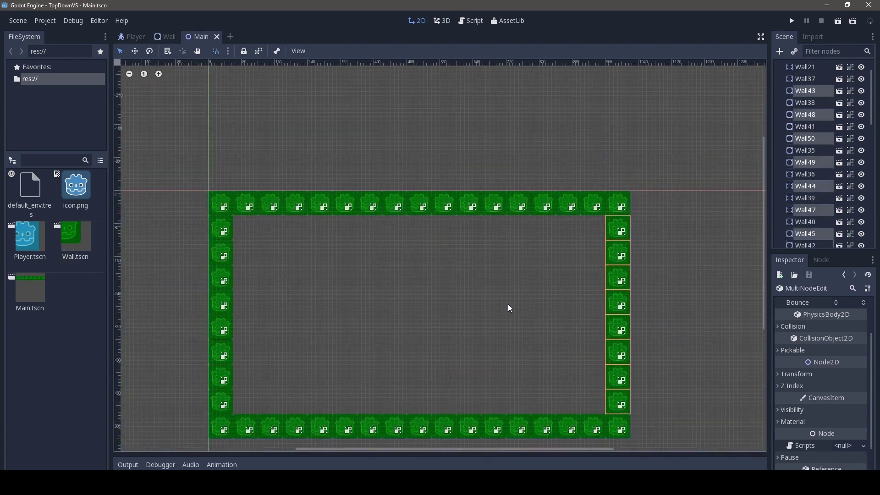
scroll(510, 307, "down", 1)
middle_click_drag(473, 301, 503, 275)
scroll(444, 312, "up", 2)
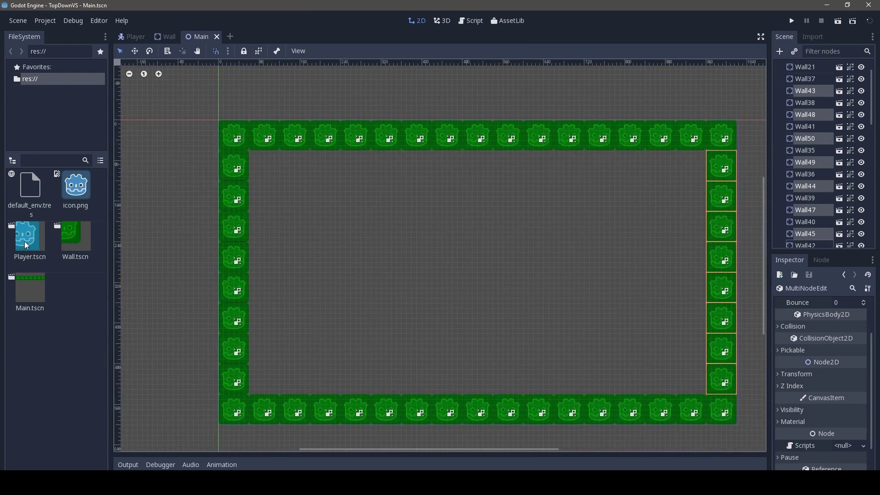
Drop a Player instance at the arena's centre under Main, save, and switch to the Player scene
left_click_drag(27, 246, 476, 274)
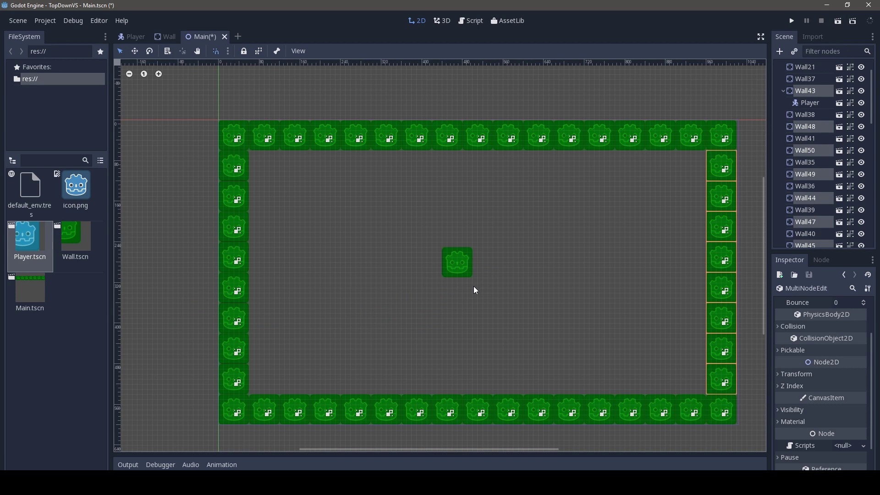
left_click(809, 103)
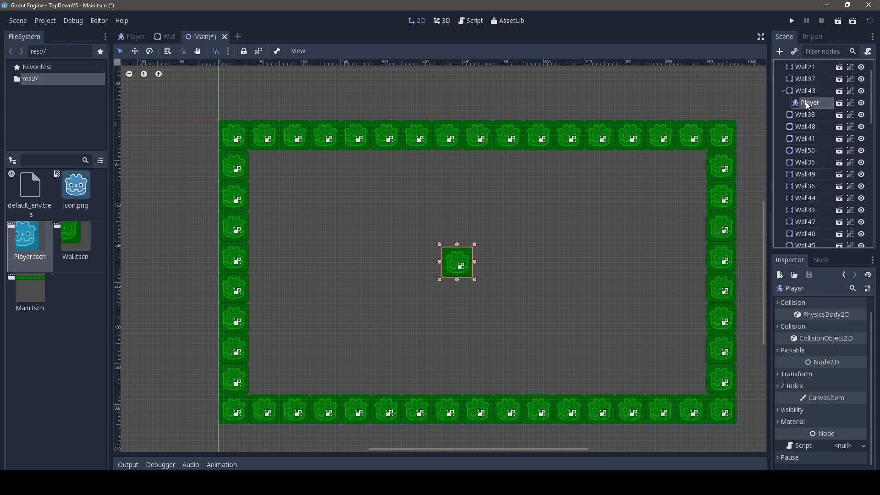
left_click_drag(809, 105, 794, 76)
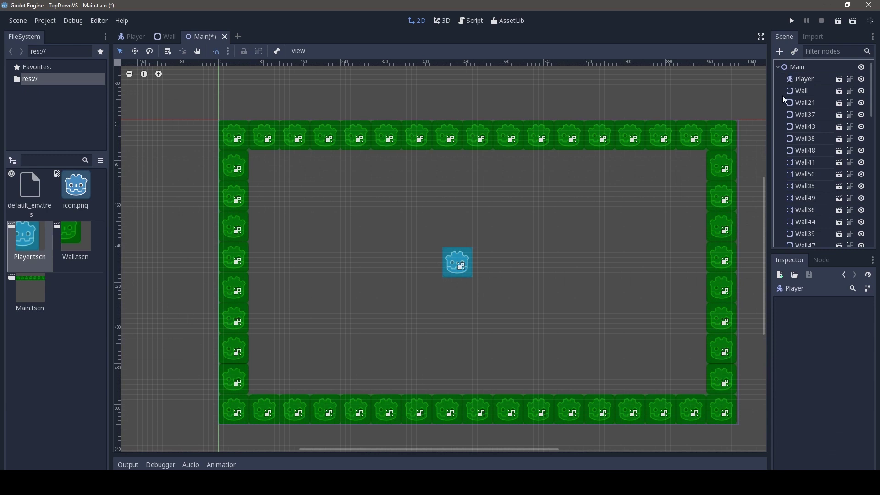
key("ctrl+s")
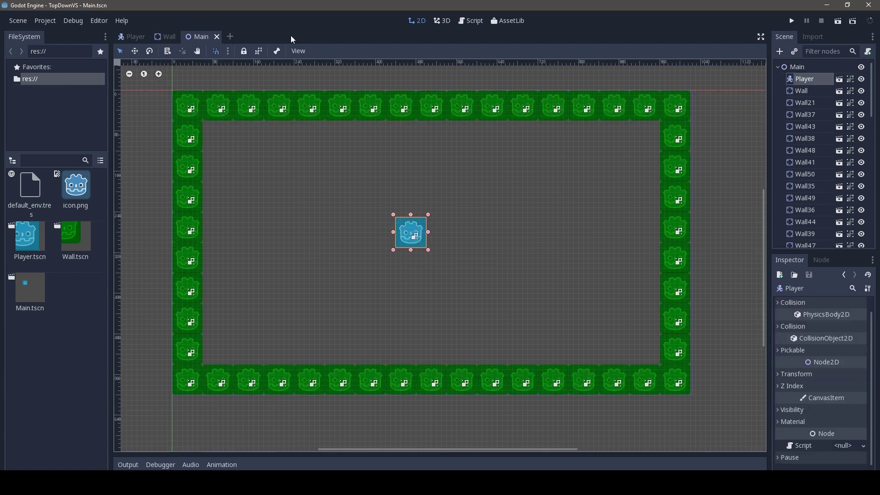
left_click(133, 39)
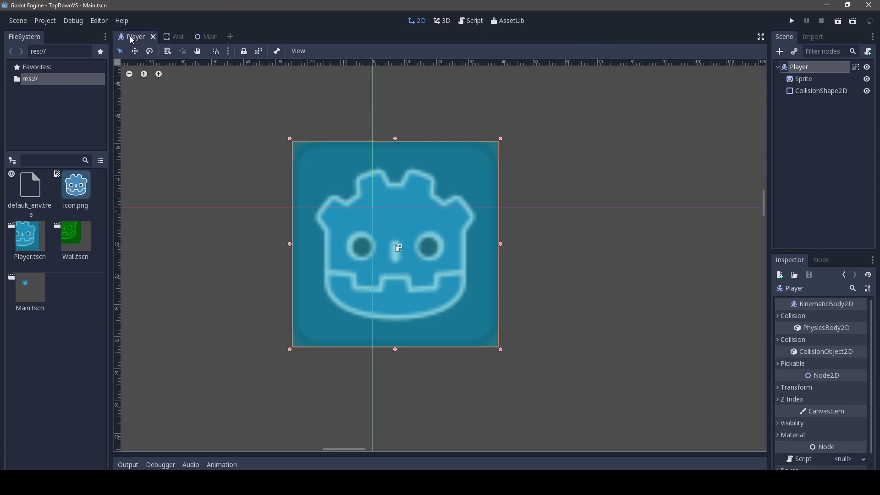
Attach a new VisualScript file, Player.vs, to the Player node
left_click(867, 53)
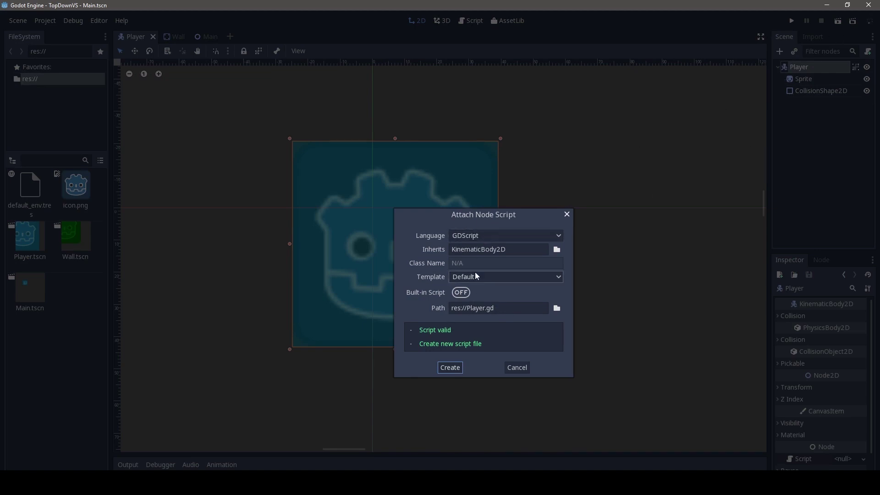
left_click(557, 237)
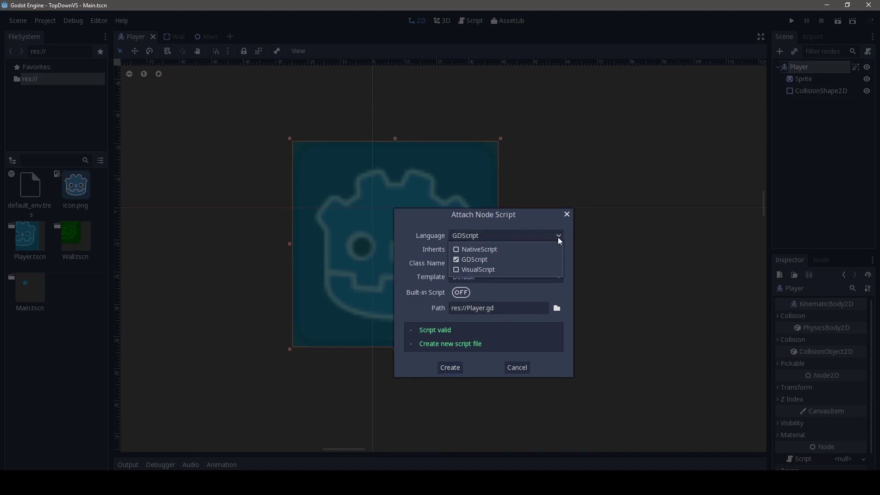
left_click(456, 270)
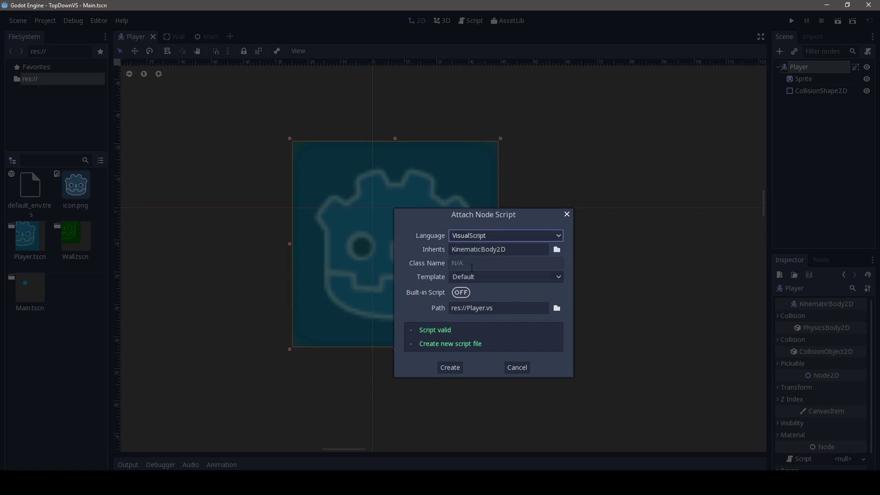
left_click(451, 367)
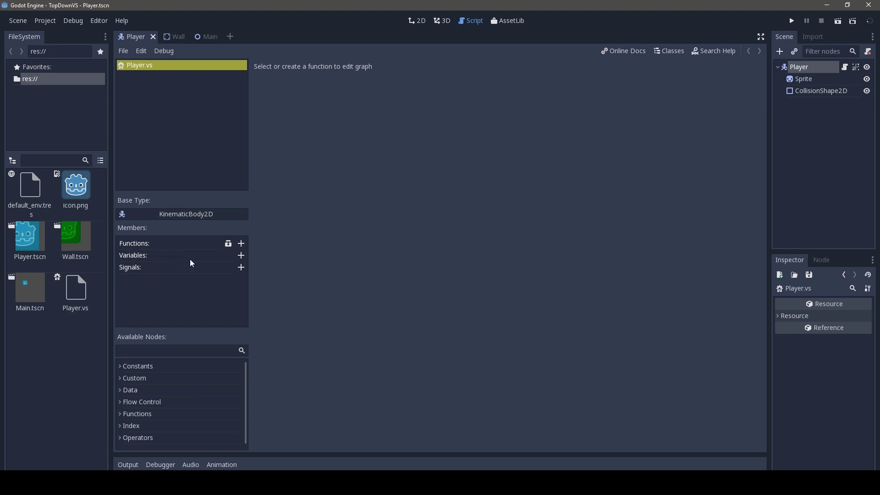
left_click(227, 243)
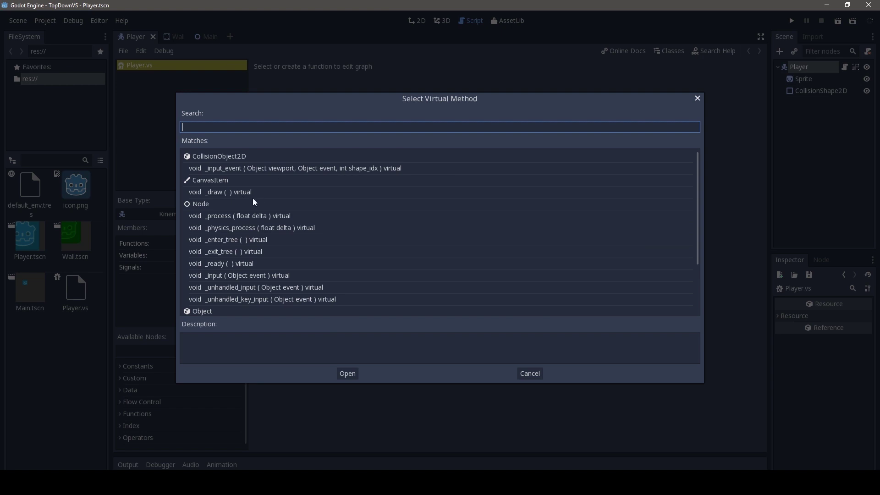
left_click(528, 378)
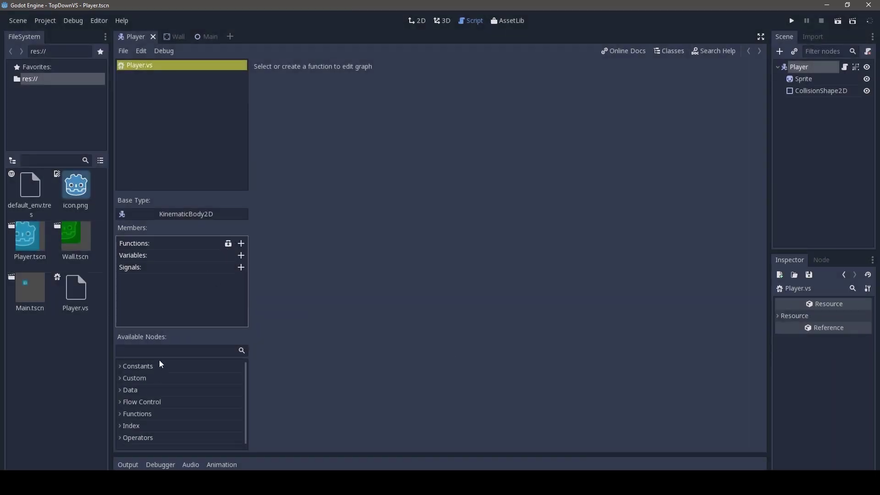
left_click(146, 350)
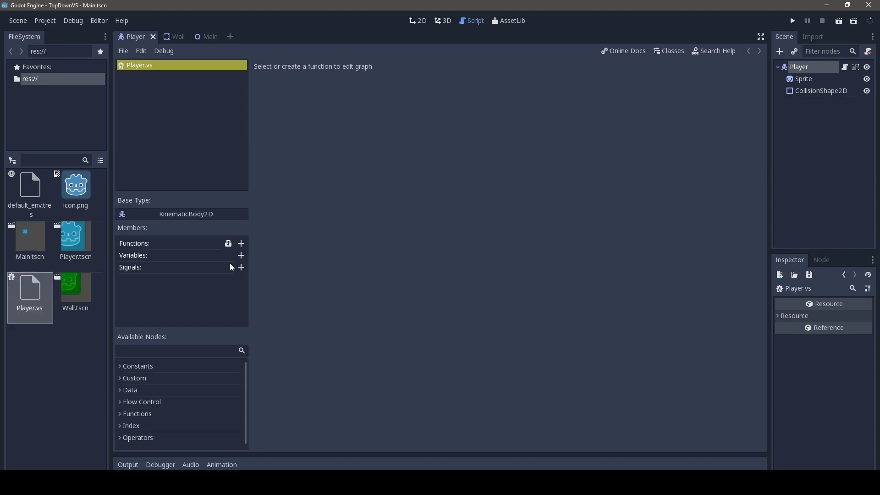
Add a new script variable and name it new_direction
left_click(240, 257)
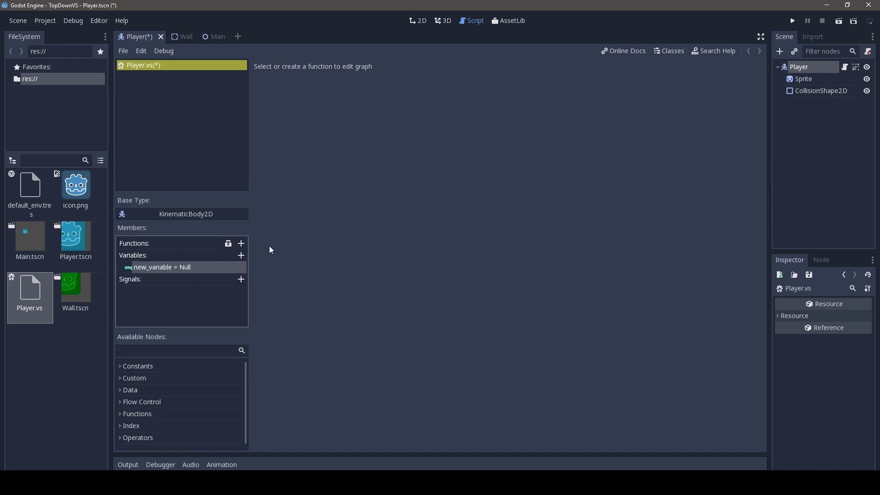
double_click(152, 268)
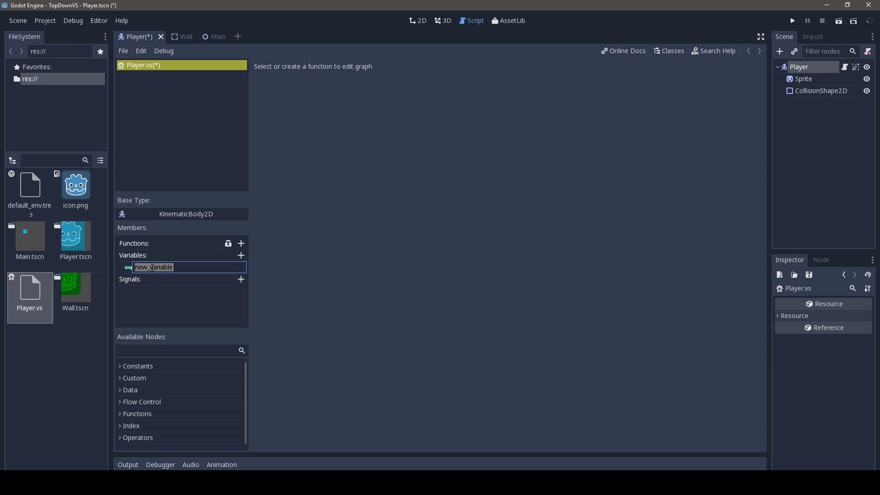
type("new_di")
type("rection")
right_click(131, 268)
right_click(130, 268)
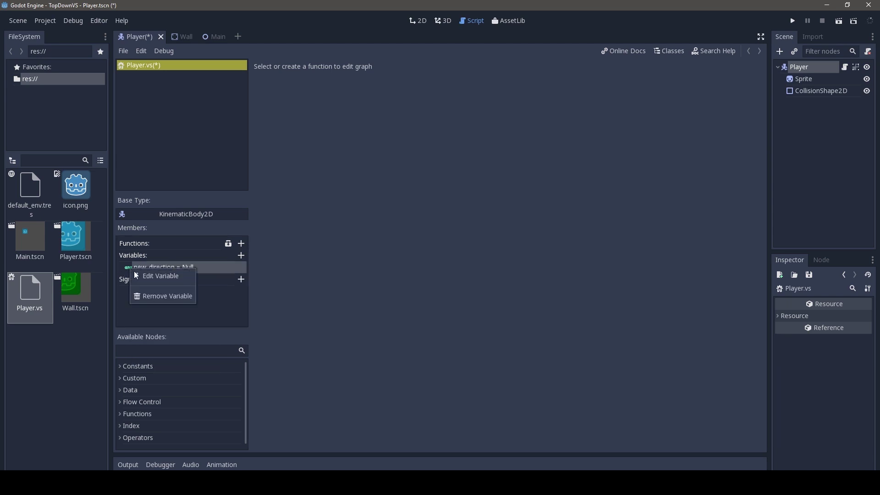
Make new_direction an exported Vector2 defaulting to (0, 0) and check Player's script variables
left_click(150, 277)
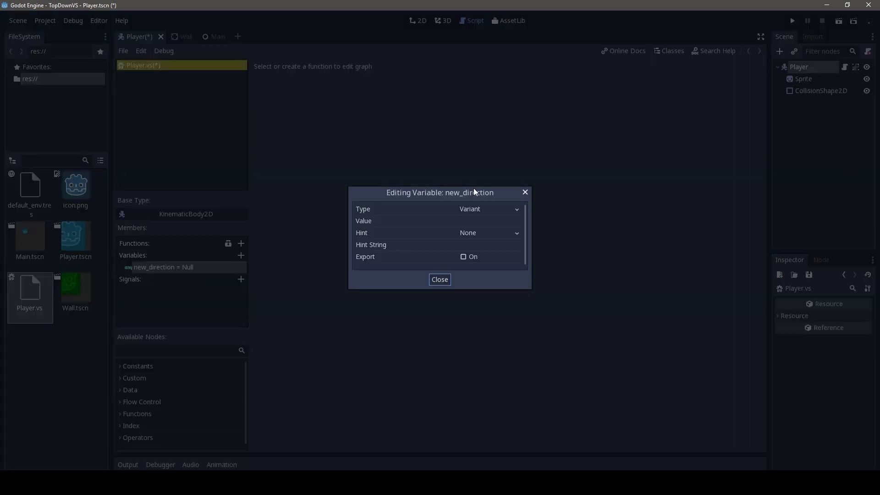
left_click(474, 207)
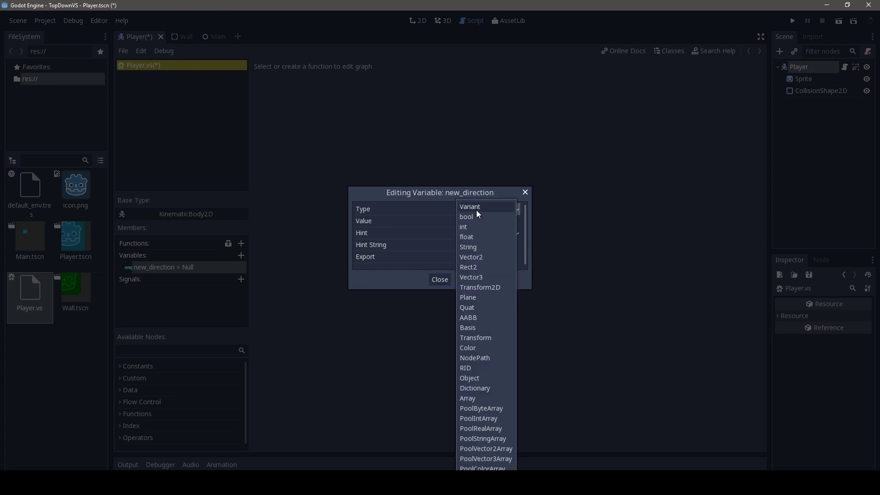
left_click(472, 258)
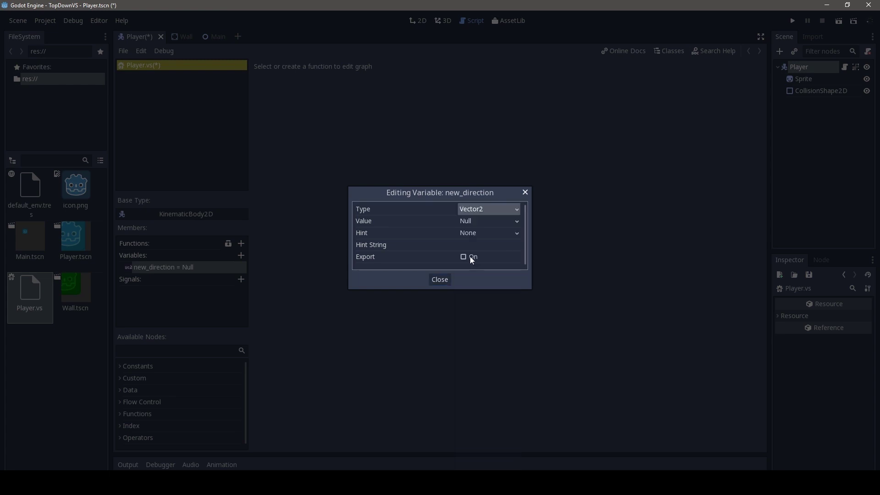
left_click(494, 222)
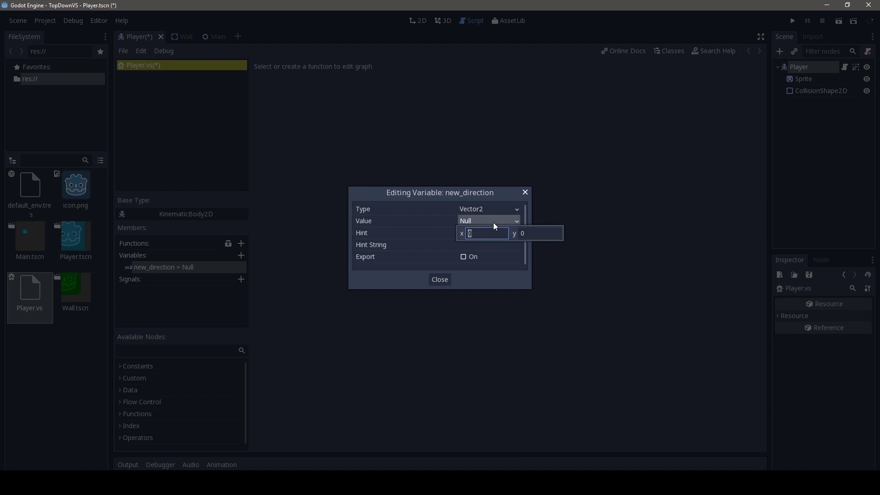
left_click(484, 234)
type("0")
key("Tab")
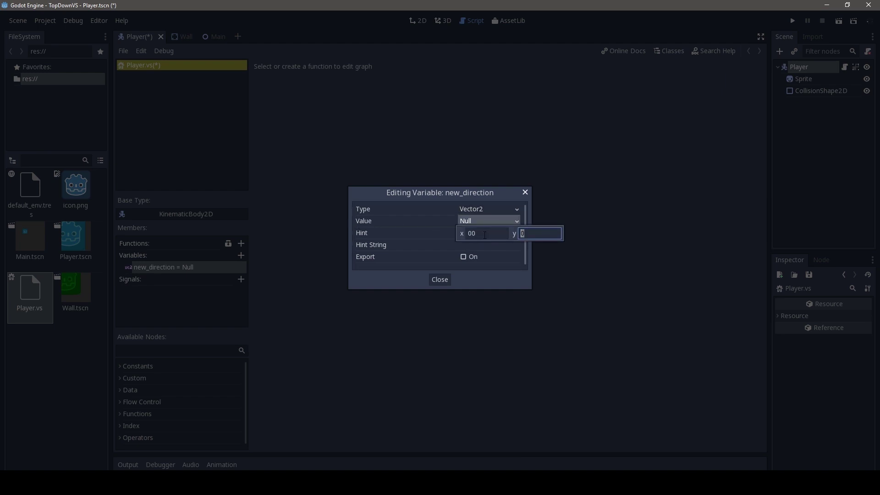
key("Return")
left_click(449, 224)
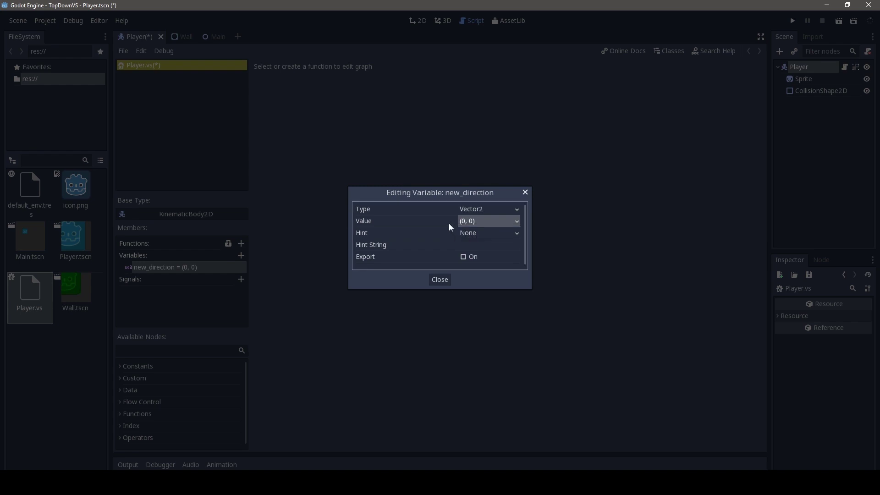
left_click(463, 257)
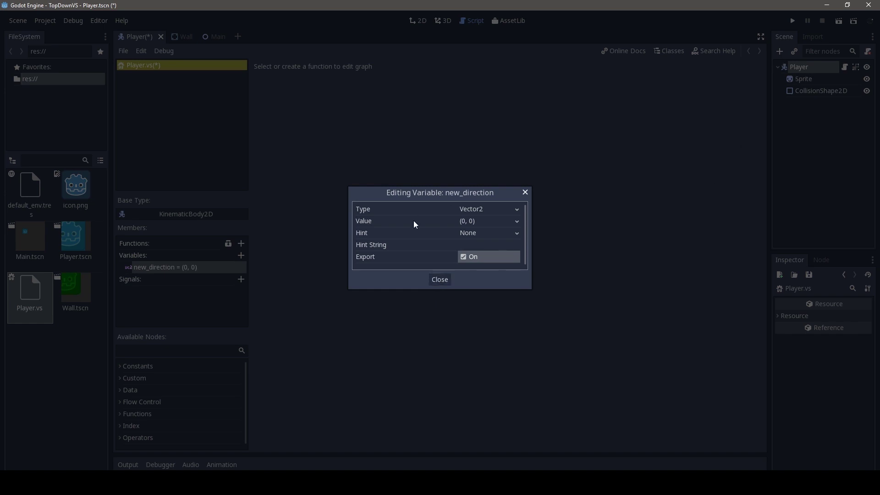
left_click(442, 278)
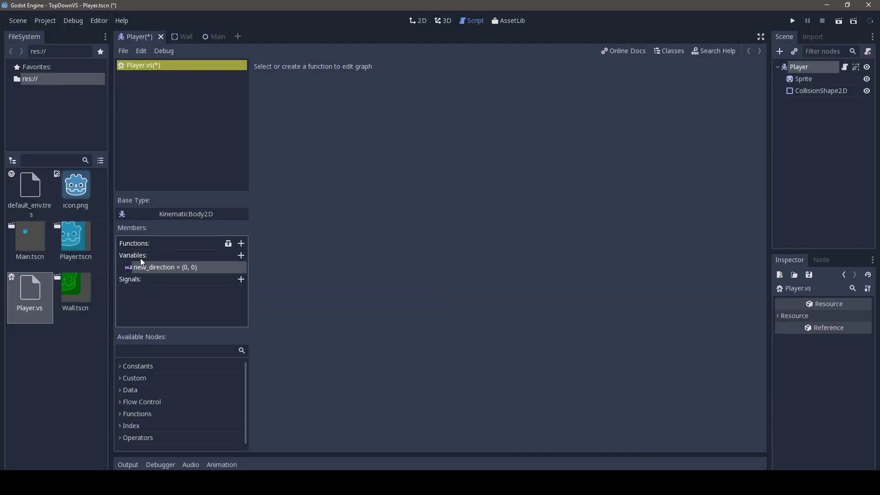
left_click(815, 71)
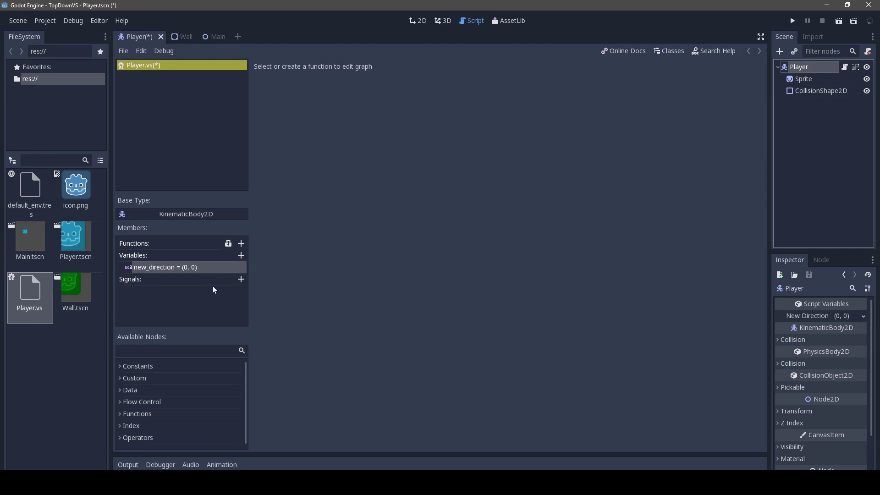
Add a second script variable named speed
left_click(238, 255)
double_click(155, 283)
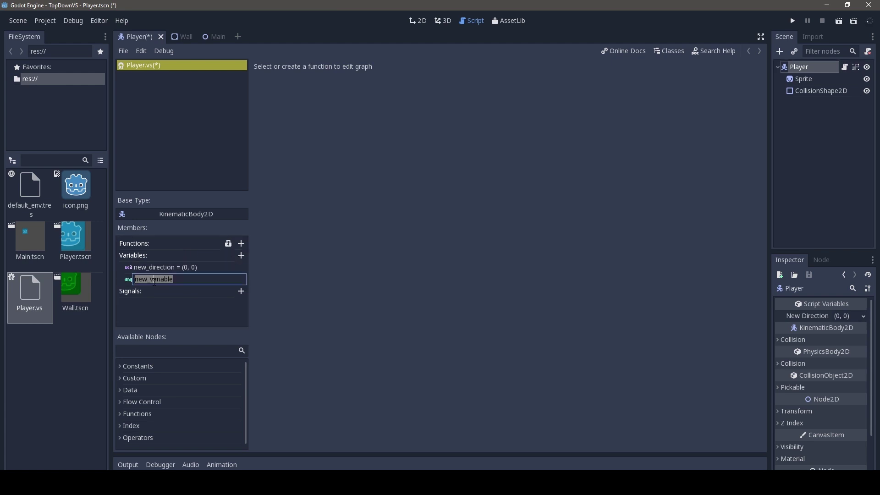
type("speed")
key("Return")
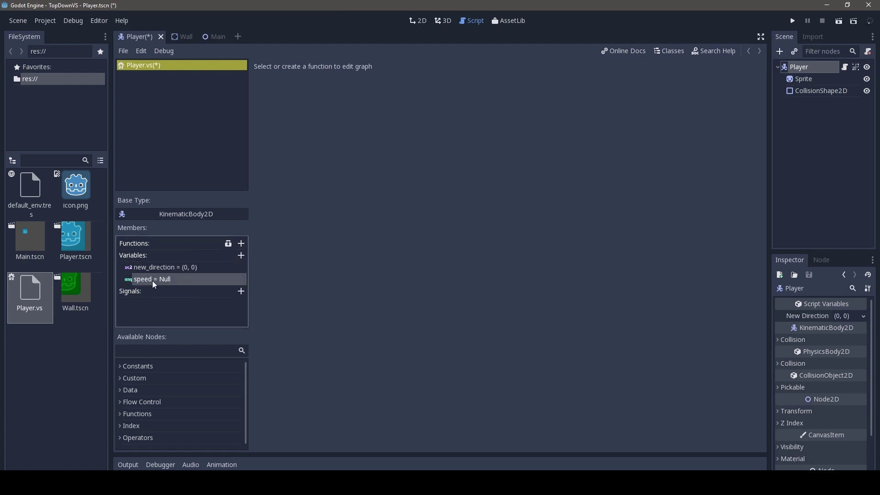
Make speed a float variable with a default value of 50
right_click(133, 281)
left_click(152, 290)
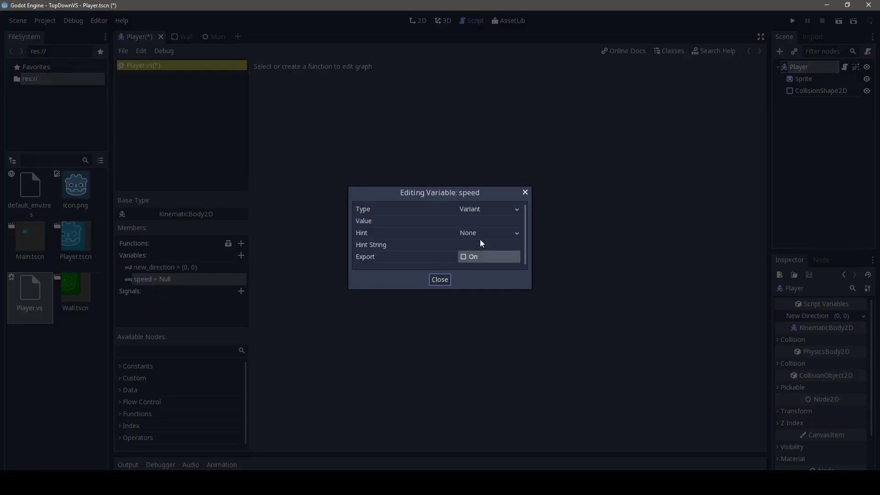
left_click(480, 209)
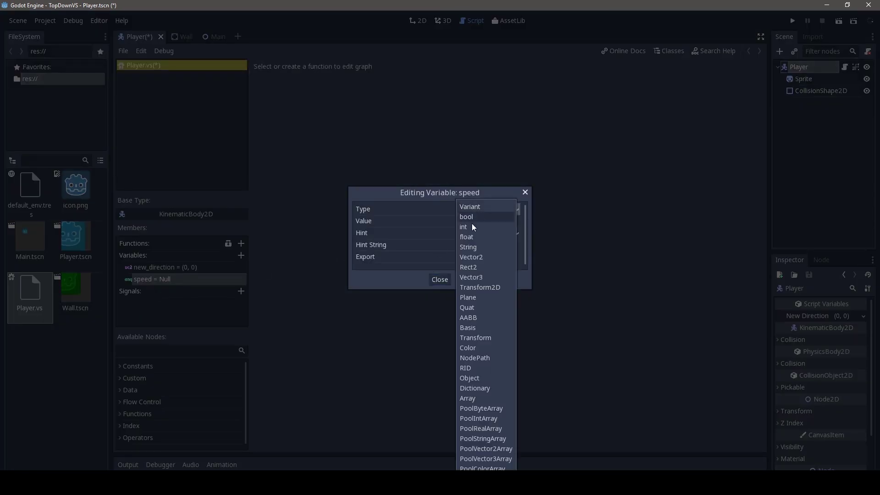
left_click(472, 240)
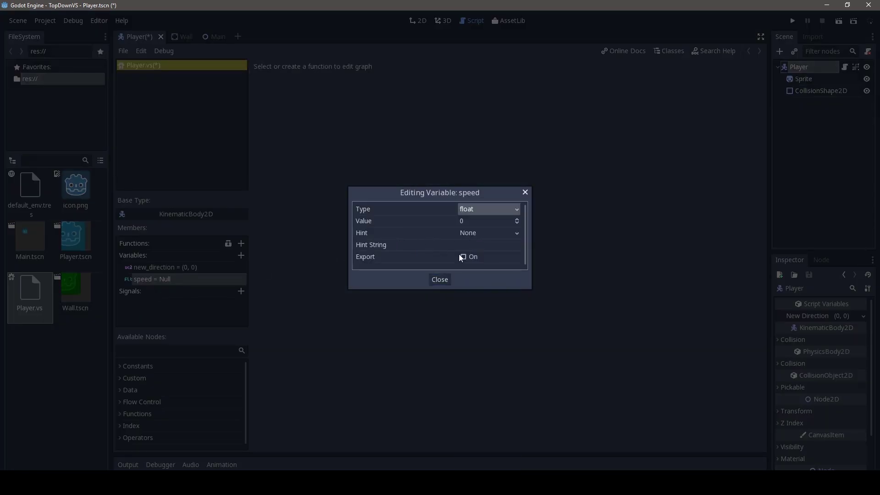
left_click(471, 232)
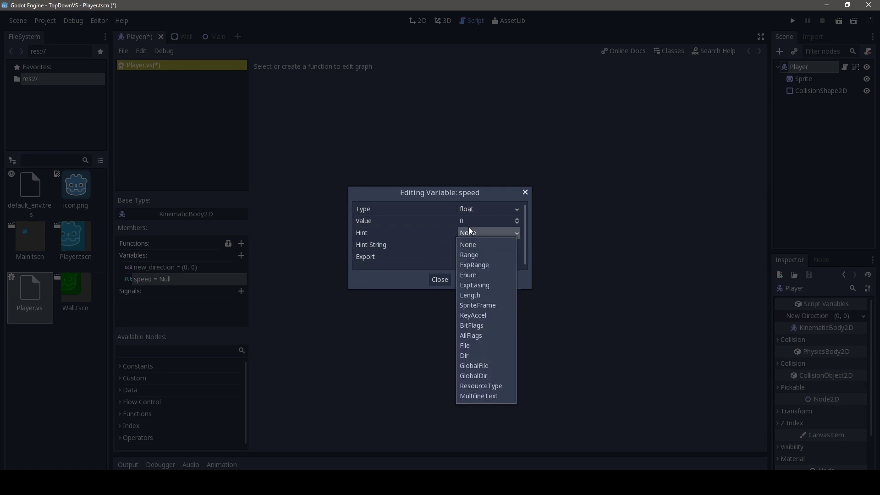
left_click(469, 222)
type("5")
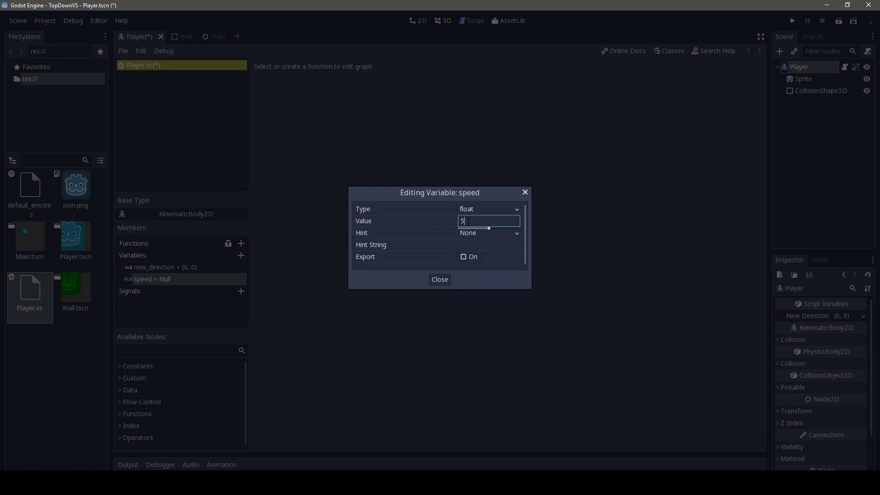
type("0")
left_click(441, 278)
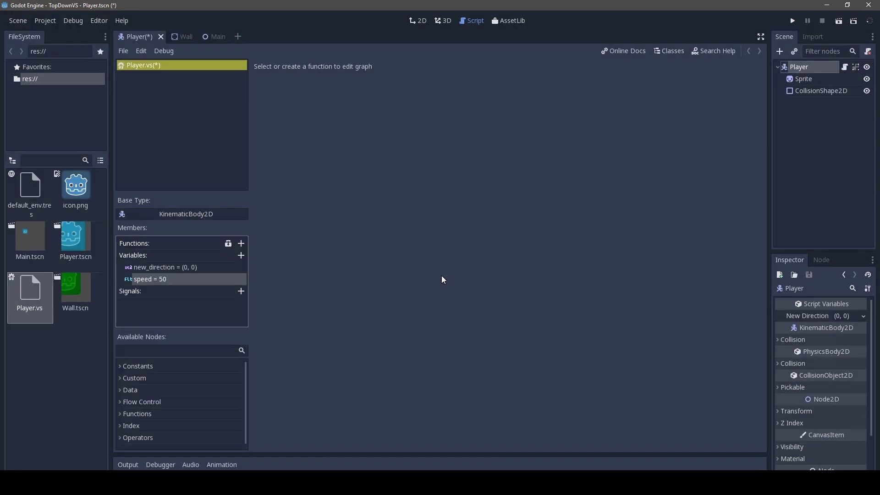
Add the _process override function and drag its node to the graph's top-left
left_click(228, 243)
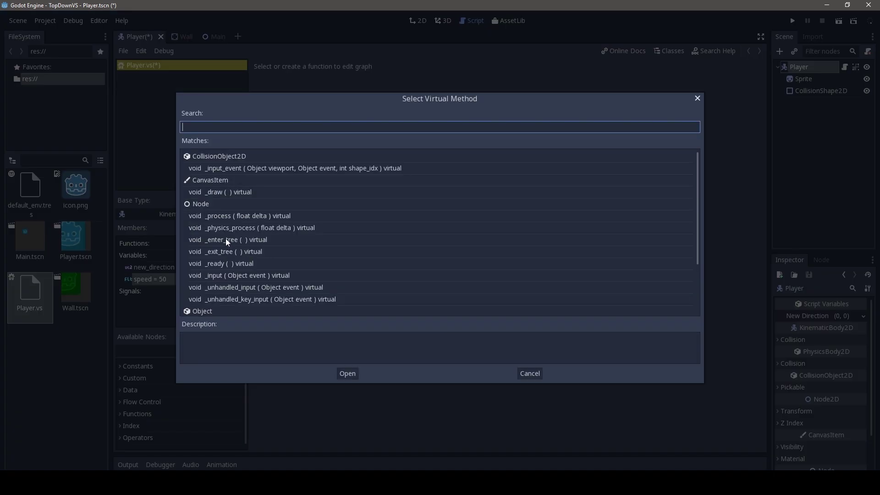
double_click(216, 215)
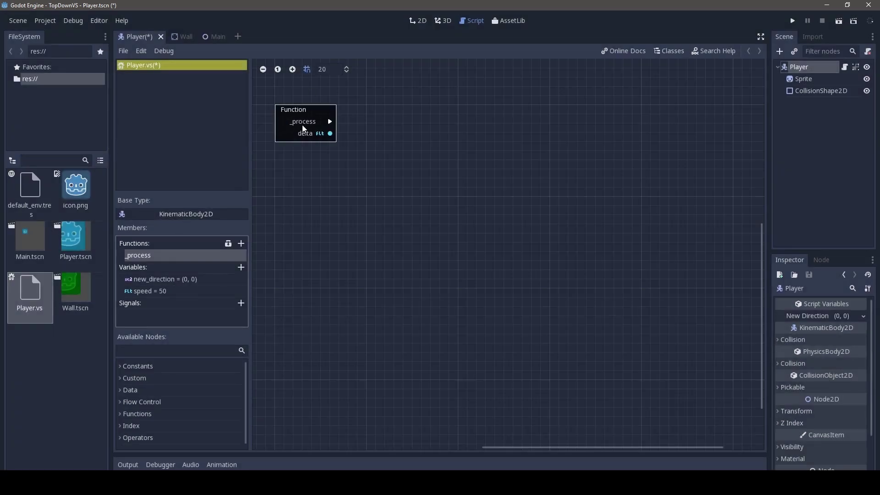
scroll(481, 252, "up", 1)
scroll(516, 235, "down", 3)
scroll(491, 274, "left", 1)
scroll(486, 279, "up", 3)
scroll(479, 293, "right", 1)
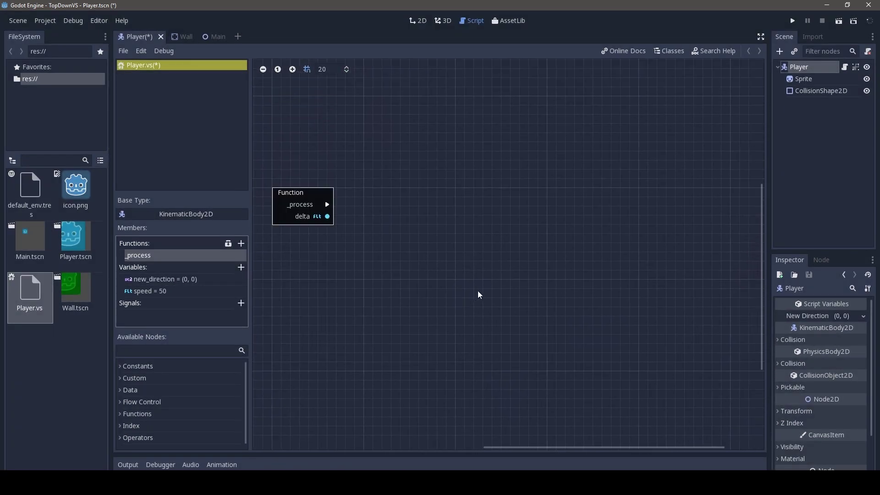
left_click_drag(290, 194, 289, 148)
scroll(344, 180, "down", 2)
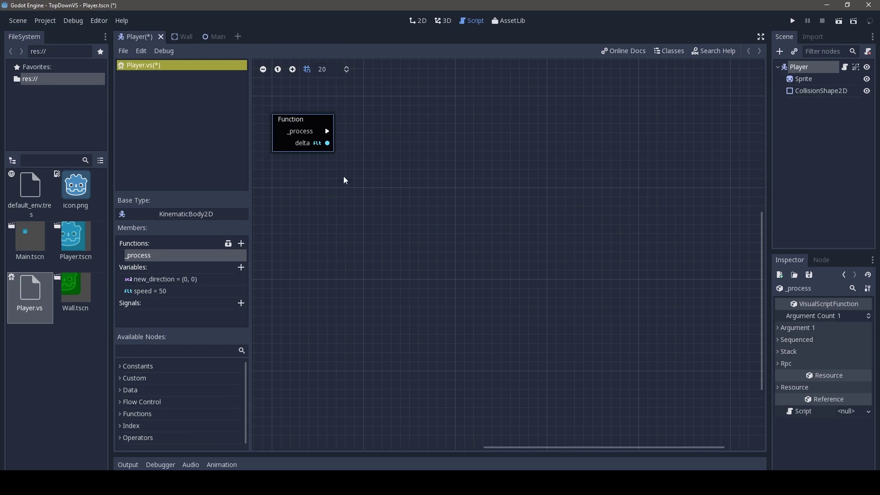
scroll(499, 252, "down", 2)
scroll(499, 251, "left", 1)
scroll(515, 261, "right", 1)
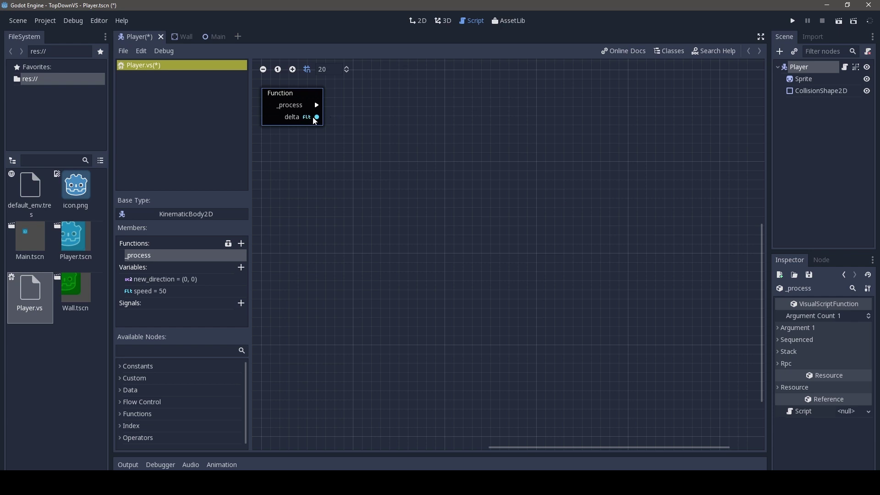
Add an input Action node from the node search and set it to ui_left
left_click(151, 350)
type("action")
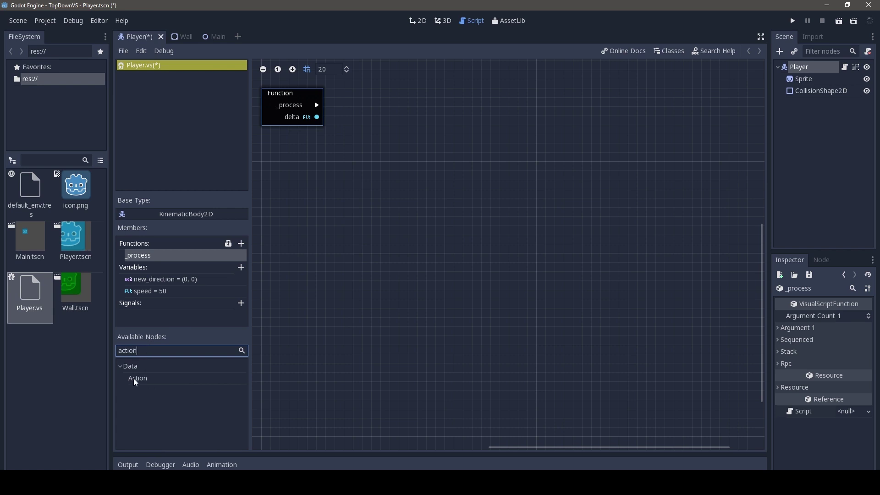
left_click_drag(134, 378, 294, 148)
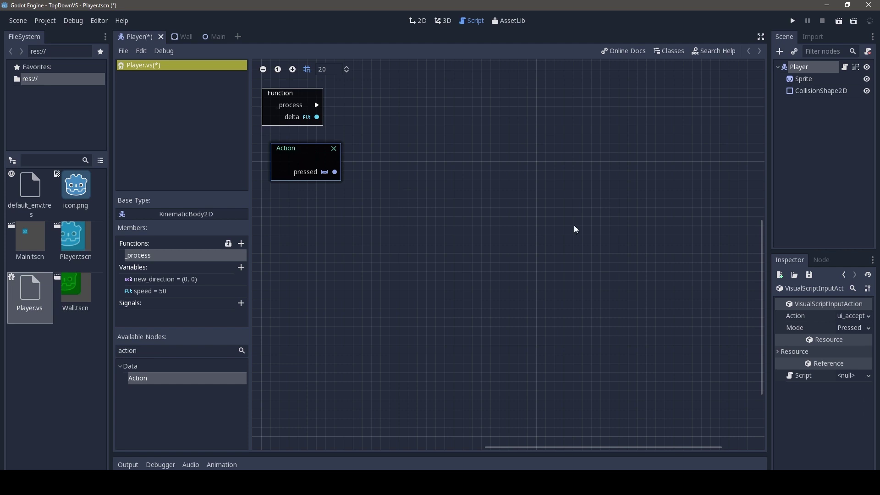
left_click(852, 316)
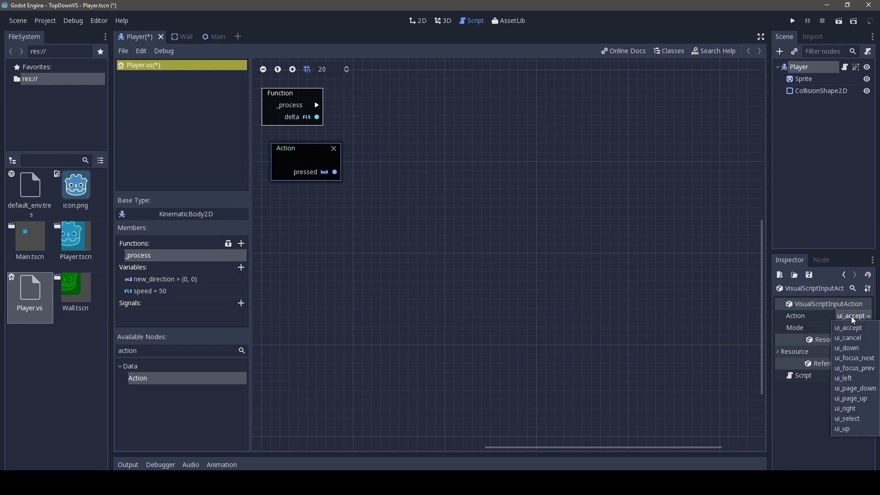
left_click(844, 378)
left_click_drag(302, 157, 293, 157)
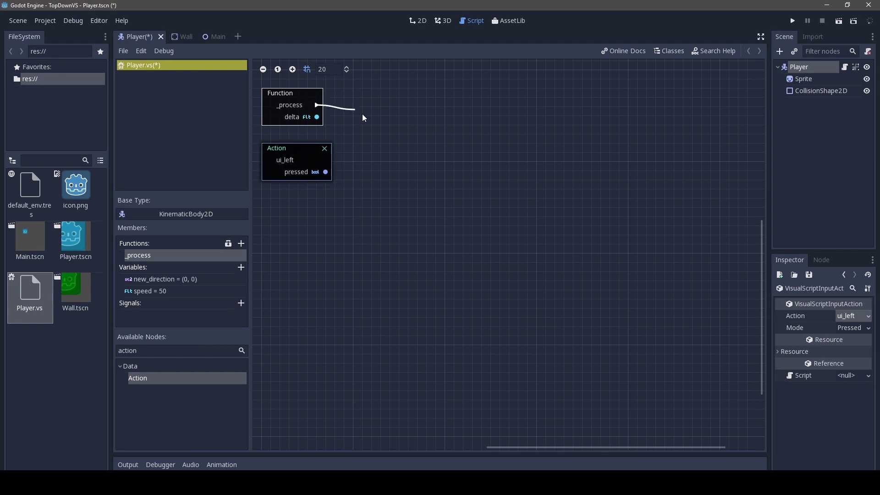
Add a Condition node after _process and wire ui_left's pressed output into its cond input
mouse_move(363, 114)
left_mouse_down()
mouse_move(378, 99)
mouse_move(372, 102)
left_mouse_up()
left_click(391, 117)
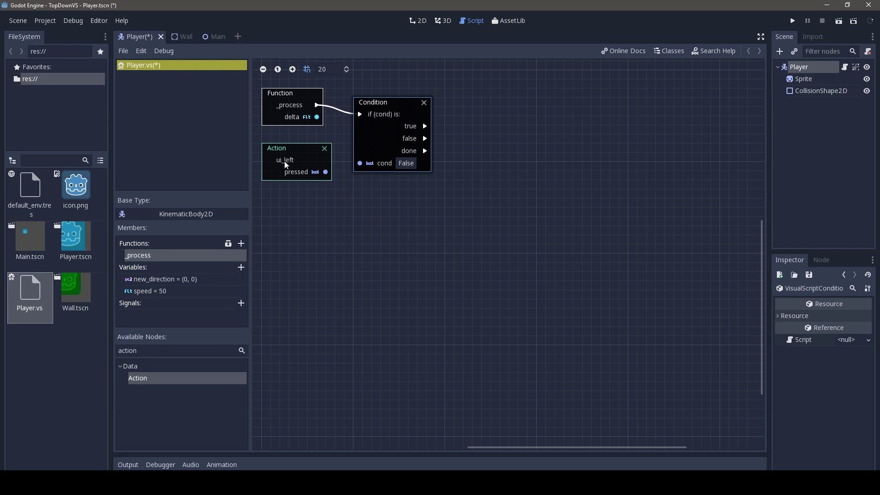
left_click_drag(326, 172, 362, 163)
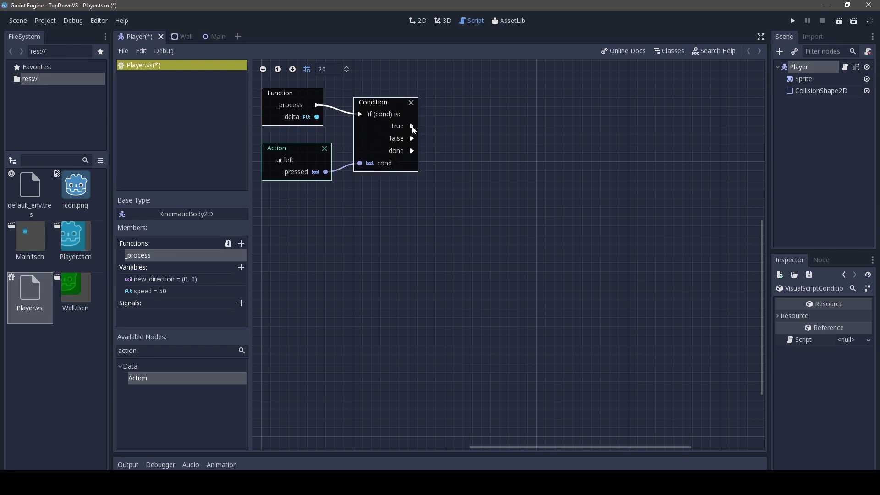
left_click_drag(413, 127, 467, 114)
key("Escape")
Add a new_direction setter with Index x, Assign Op Sub and value 1, driven by Condition true
left_click(799, 68)
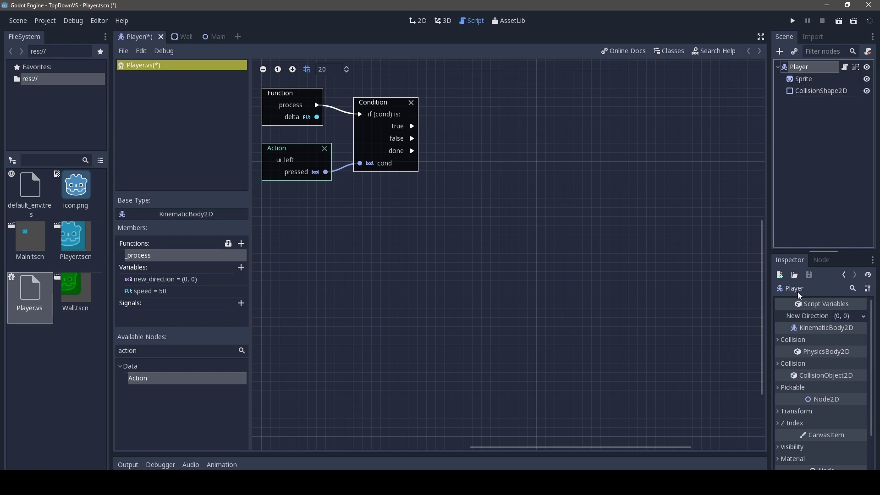
mouse_move(809, 316)
left_mouse_down()
mouse_move(456, 108)
mouse_move(489, 94)
mouse_move(480, 103)
left_mouse_up()
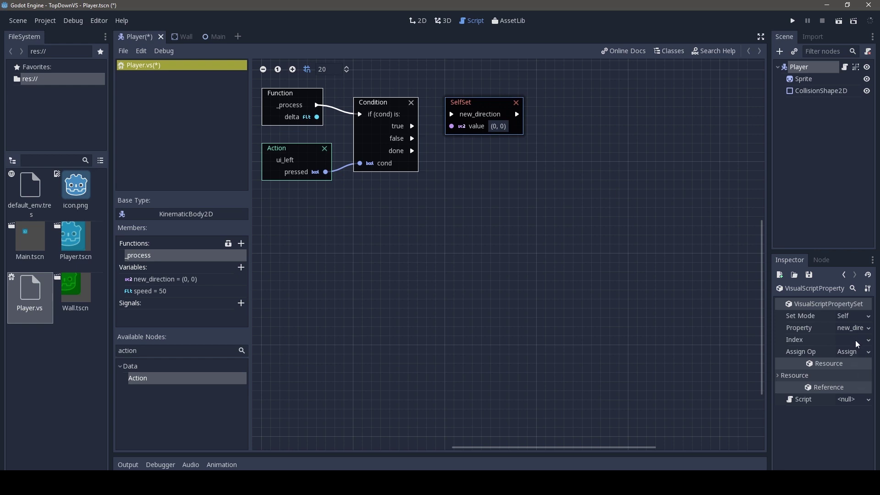
left_click(857, 344)
left_click(840, 364)
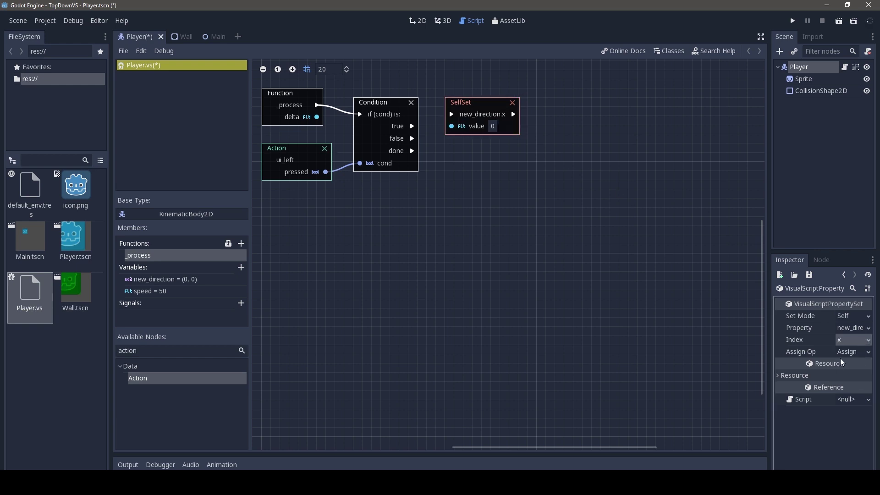
left_click(842, 354)
left_click(844, 388)
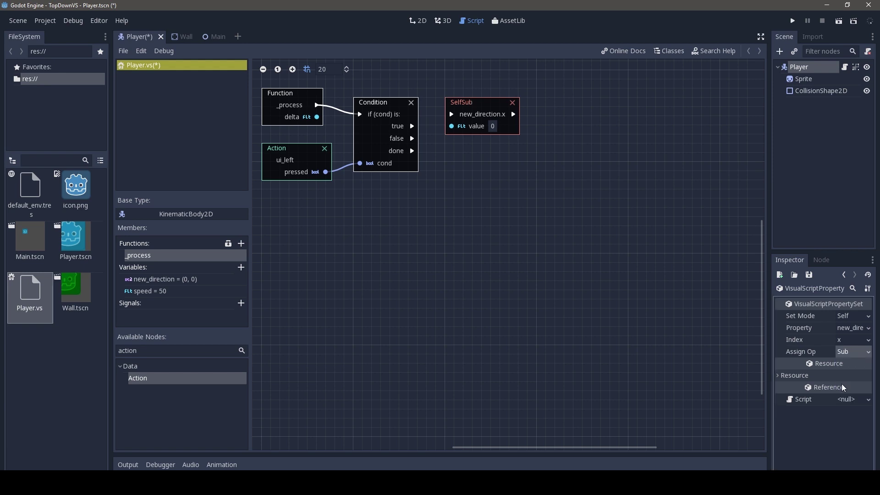
left_click(491, 130)
type("1")
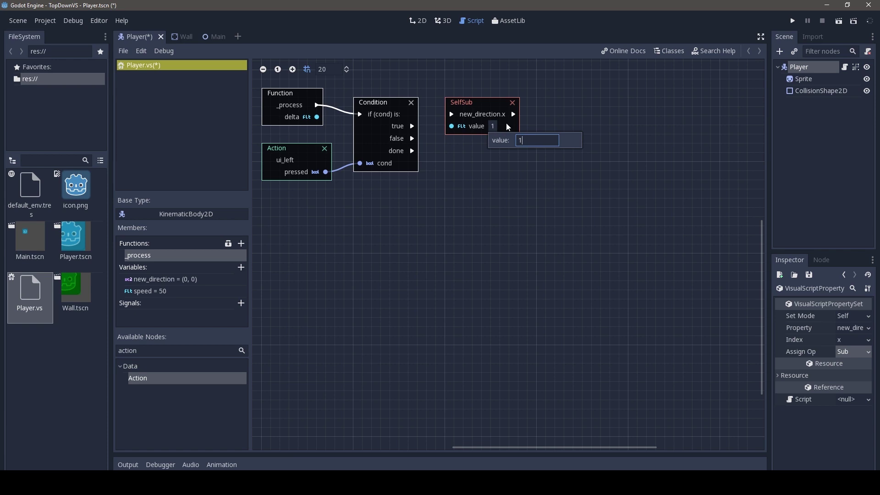
key("Return")
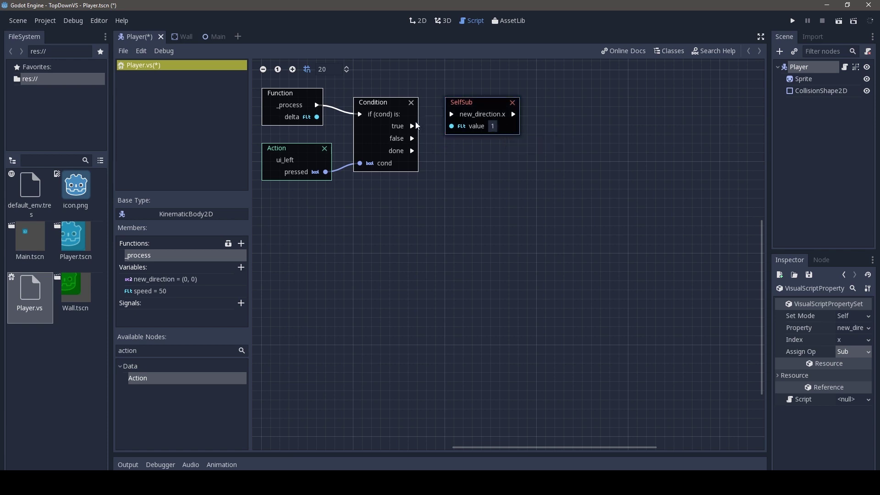
left_click_drag(449, 120, 463, 115)
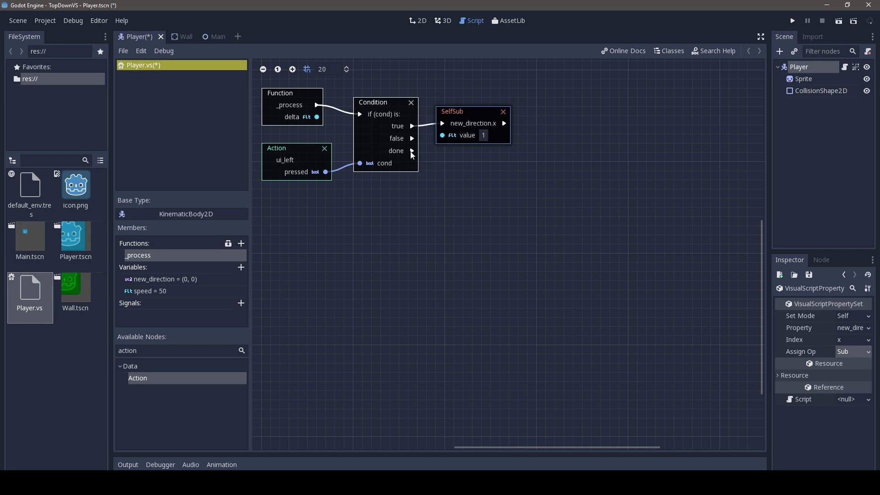
Add a second Condition from the first's done output, driven by a ui_right Action's pressed state
left_click_drag(416, 153, 464, 186)
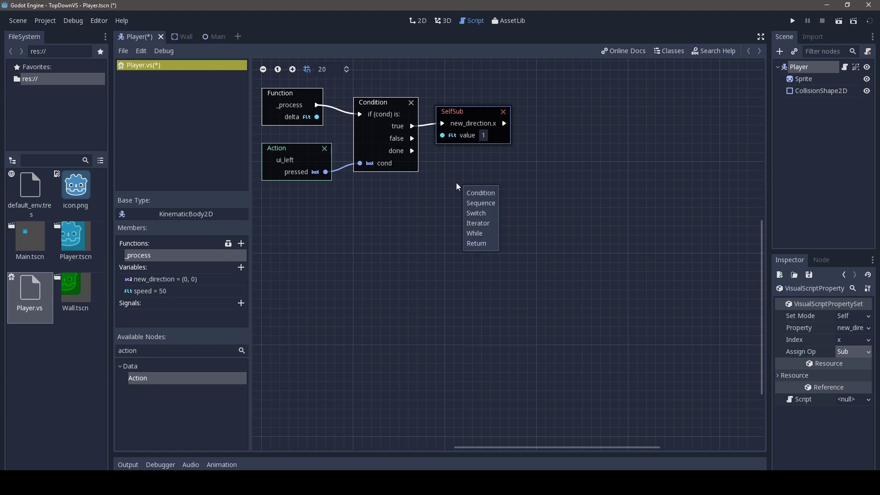
left_click(479, 193)
left_click_drag(491, 192, 458, 162)
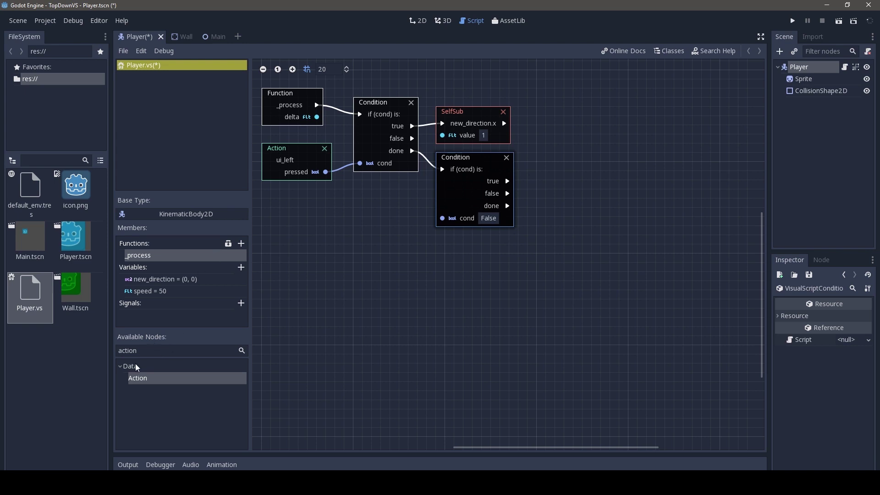
mouse_move(138, 378)
left_mouse_down()
mouse_move(376, 212)
mouse_move(367, 194)
left_mouse_up()
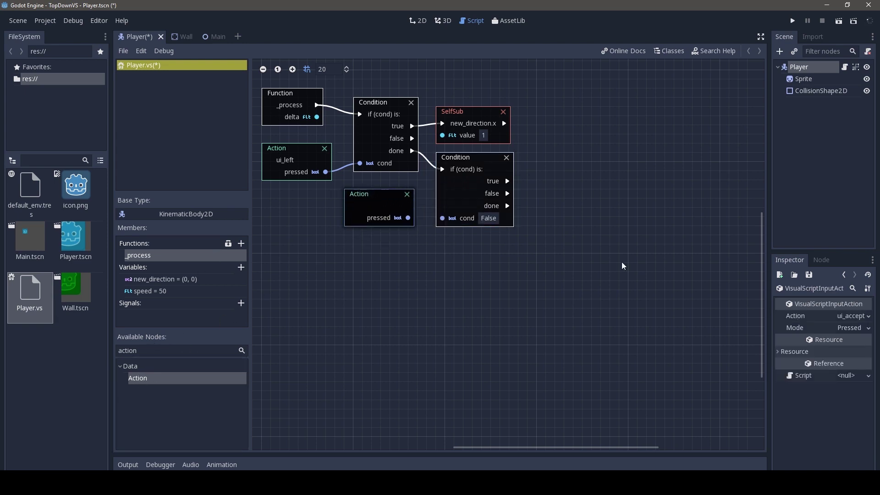
left_click(849, 317)
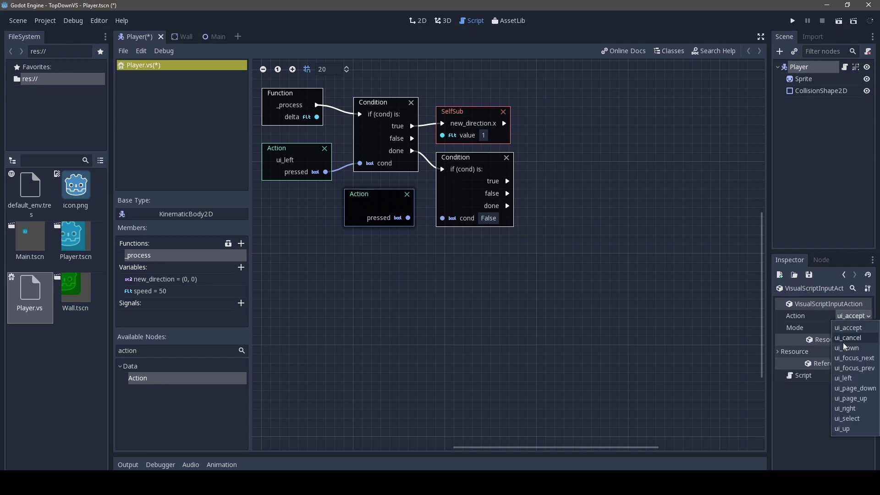
left_click(846, 408)
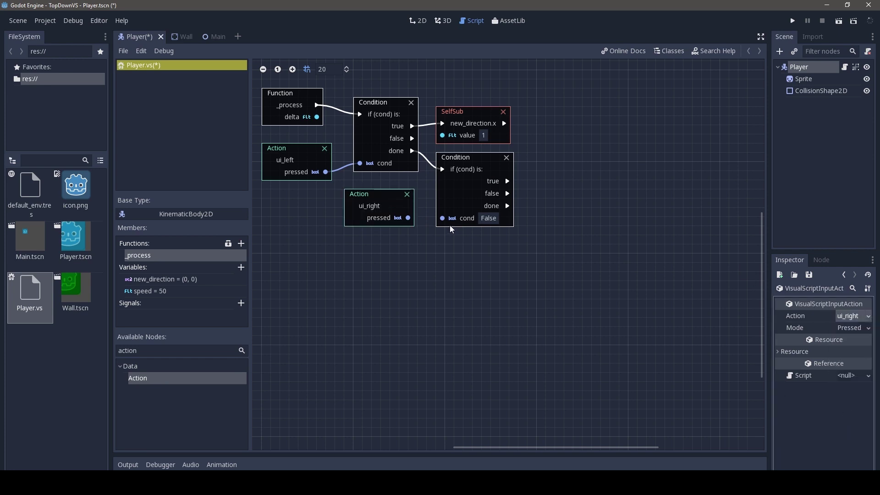
left_click_drag(408, 218, 451, 221)
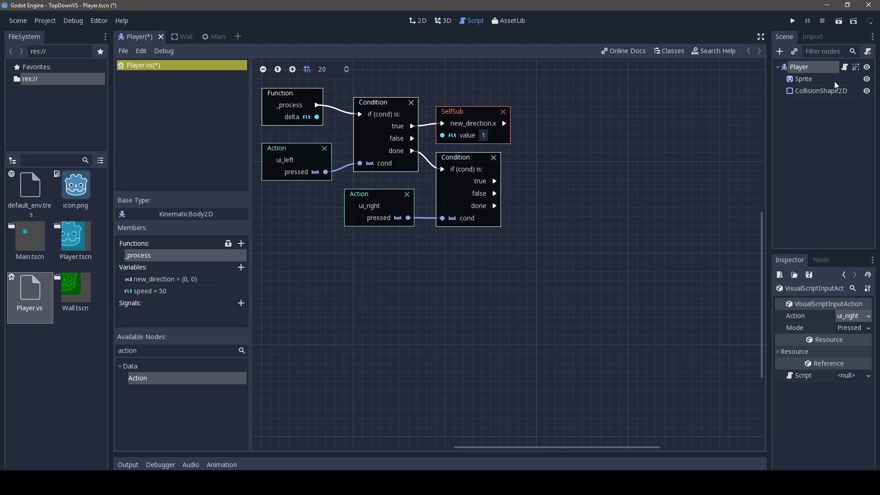
Add a new_direction setter with Index x and Add 1, triggered by the second Condition's true output
left_click(802, 67)
mouse_move(822, 320)
left_mouse_down()
mouse_move(657, 280)
mouse_move(536, 165)
left_mouse_up()
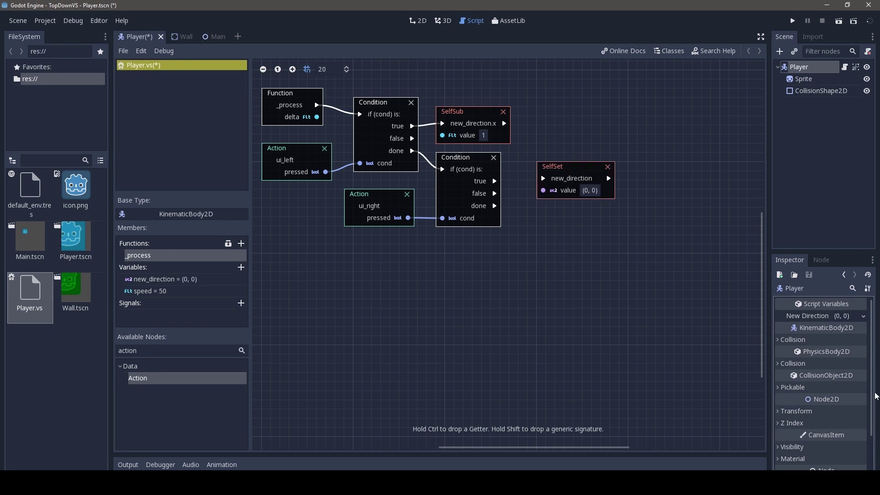
left_click(561, 178)
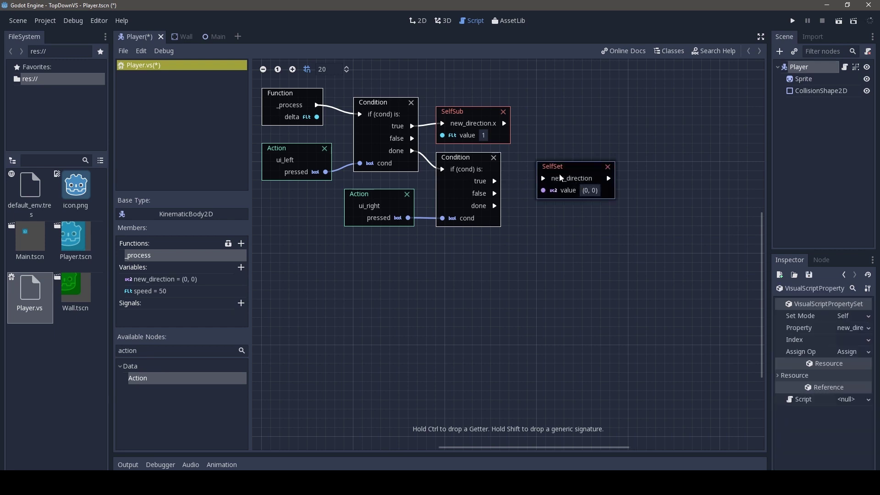
left_click(853, 339)
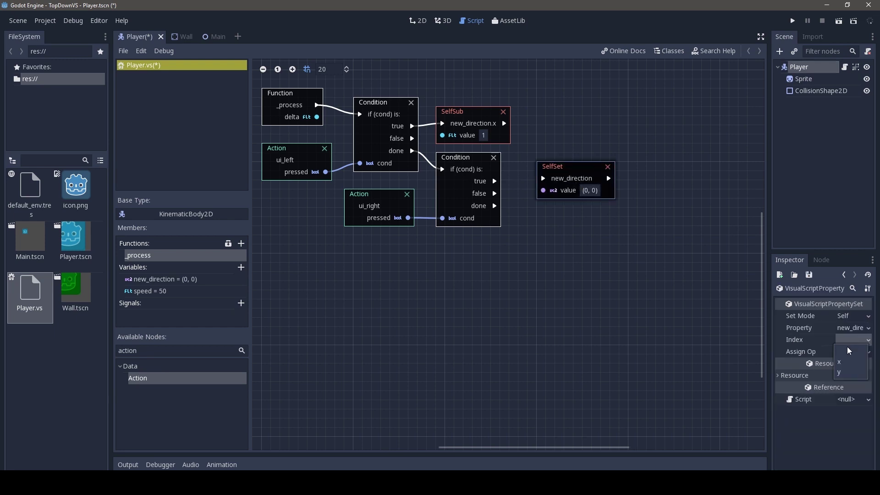
left_click(845, 362)
left_click(848, 352)
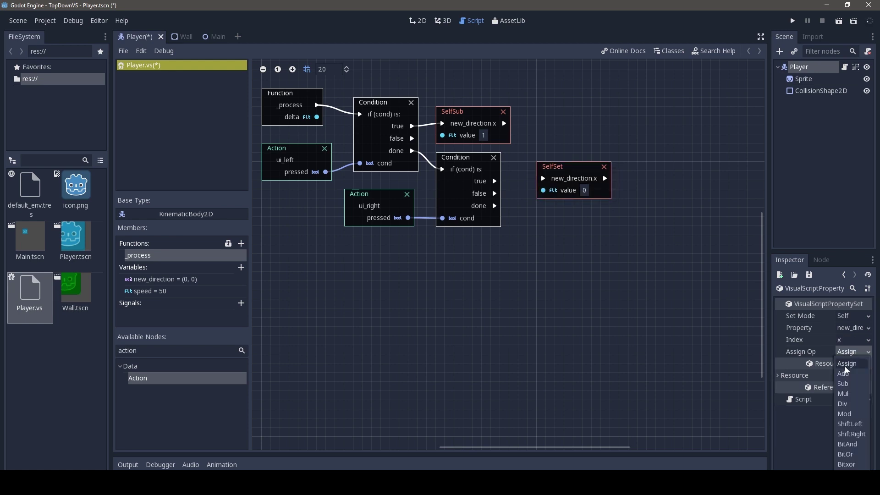
left_click(843, 374)
left_click(585, 190)
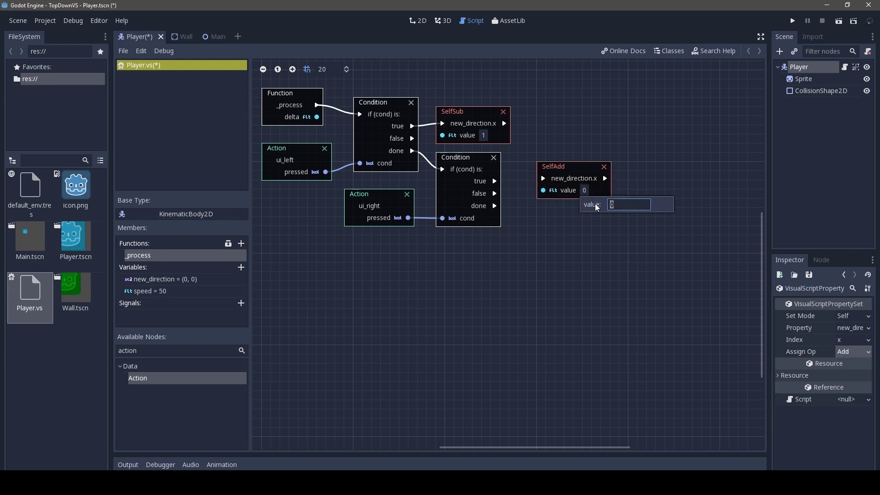
type("1")
key("Return")
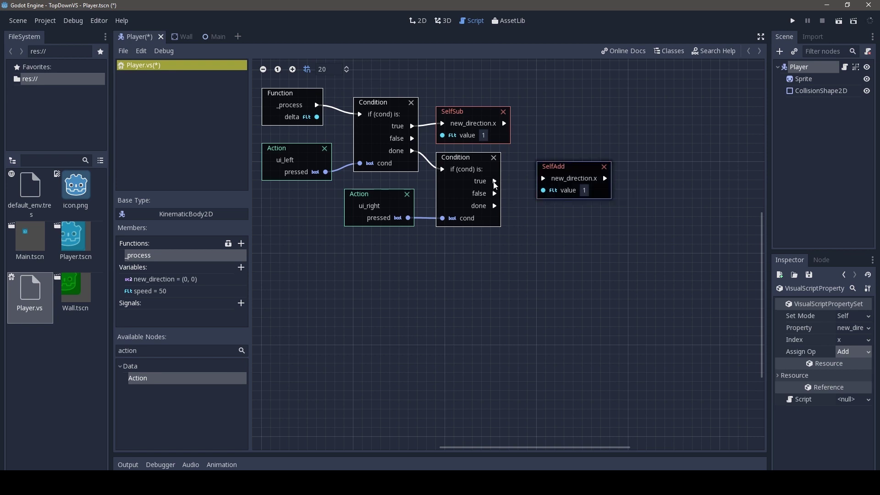
mouse_move(494, 182)
left_mouse_down()
mouse_move(544, 179)
mouse_move(551, 161)
left_mouse_up()
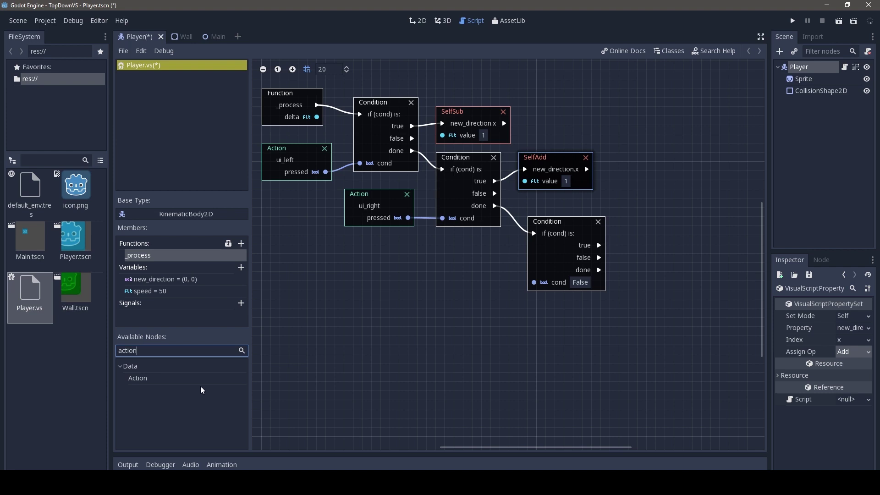
Add a ui_up Action node and feed its pressed output into the third Condition
mouse_move(143, 379)
left_mouse_down()
mouse_move(507, 252)
mouse_move(465, 254)
left_mouse_up()
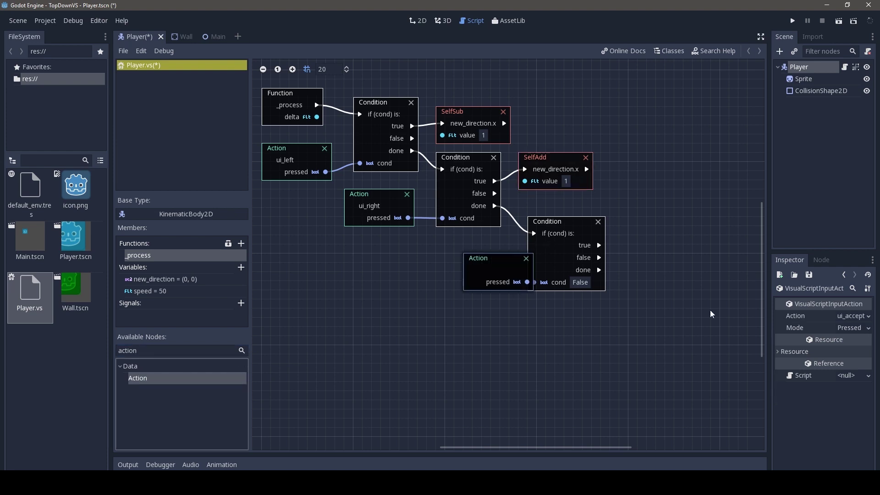
left_click(849, 317)
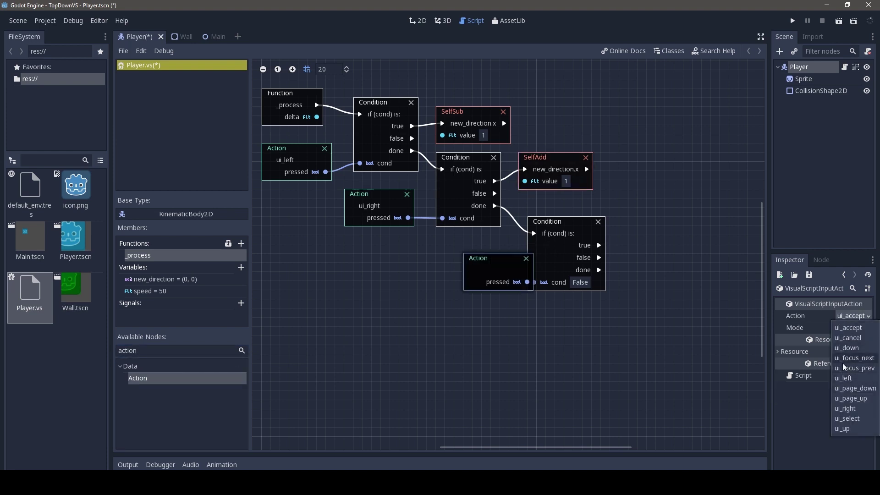
left_click(844, 429)
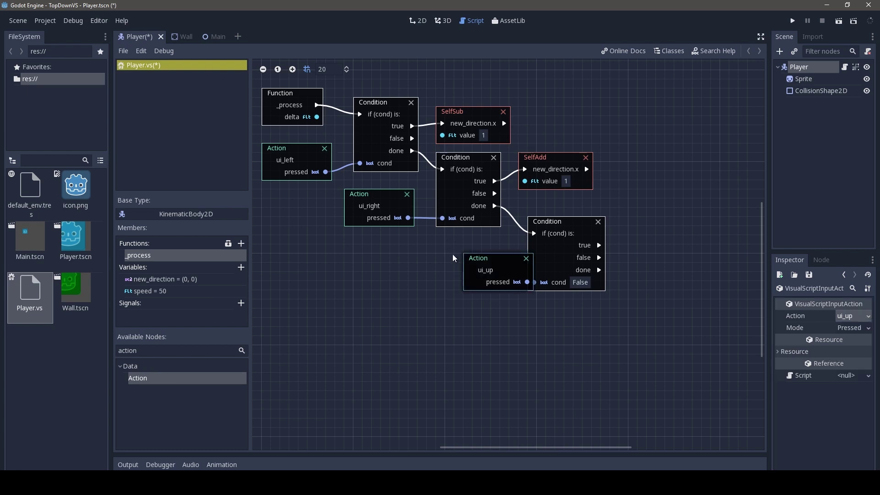
mouse_move(491, 266)
left_mouse_down()
mouse_move(463, 257)
mouse_move(533, 283)
left_mouse_up()
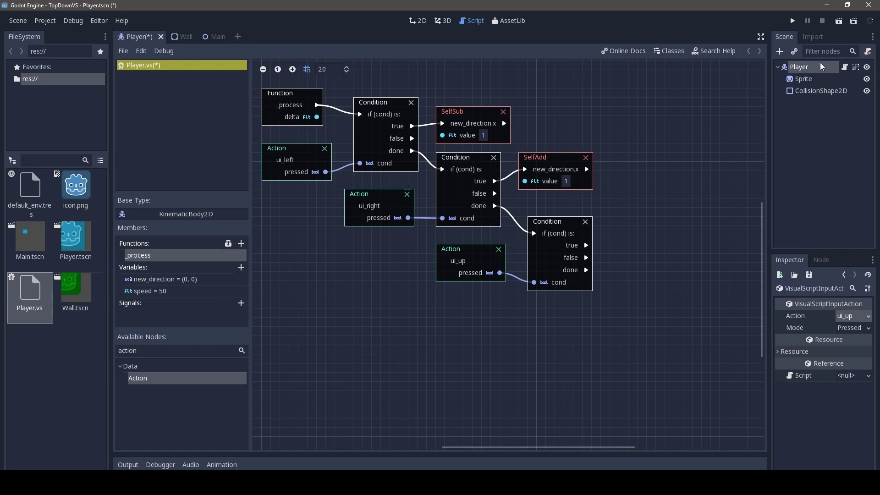
Add a new_direction setter with Index y and Sub 1, run from the ui_up Condition's true output
left_click(797, 68)
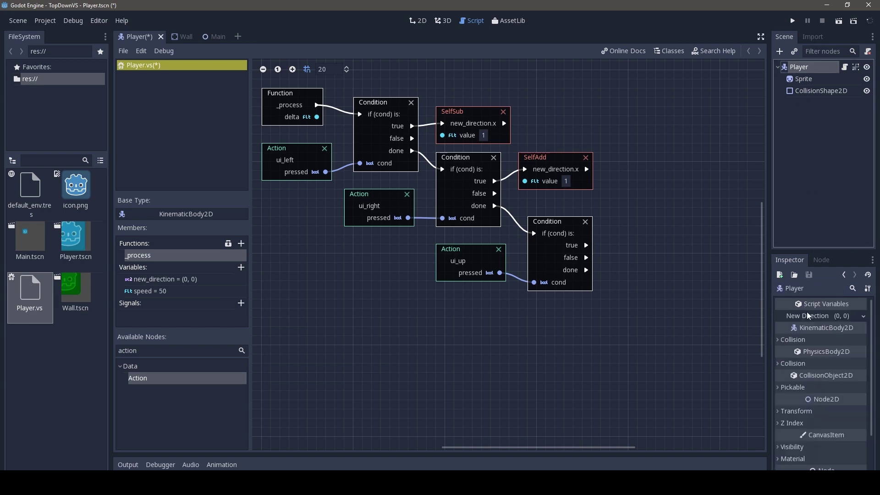
left_click_drag(808, 316, 640, 215)
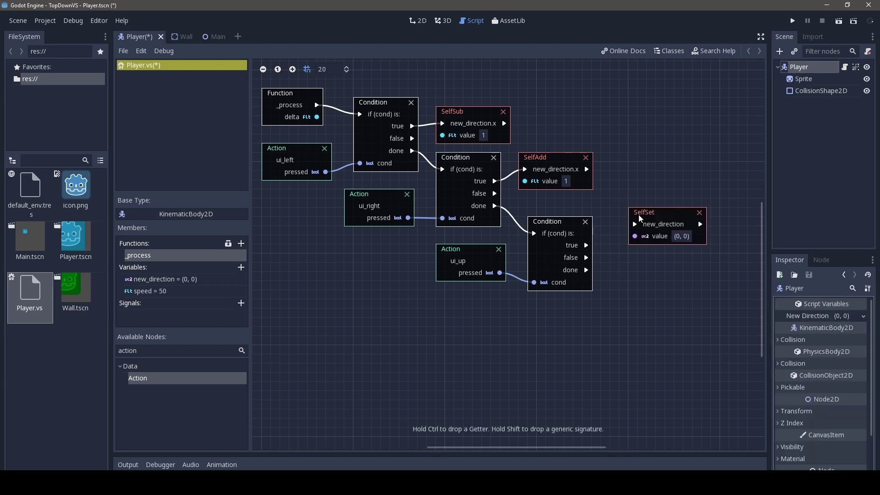
left_click(660, 220)
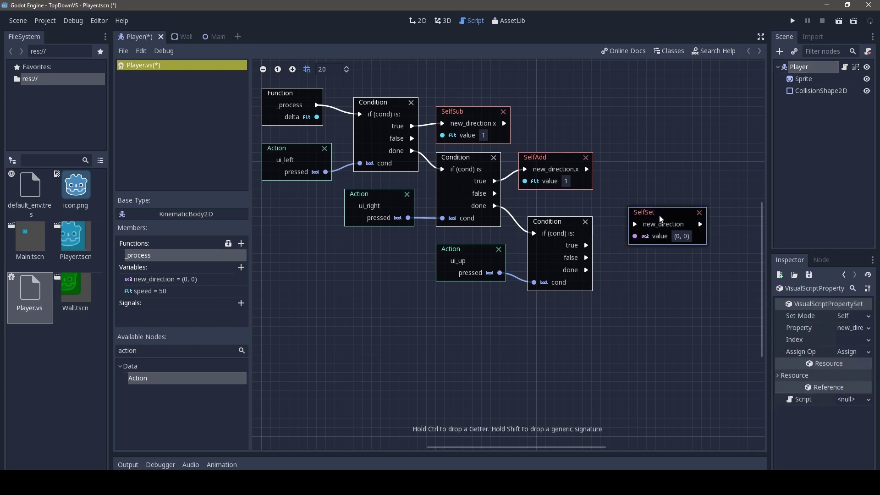
left_click(843, 341)
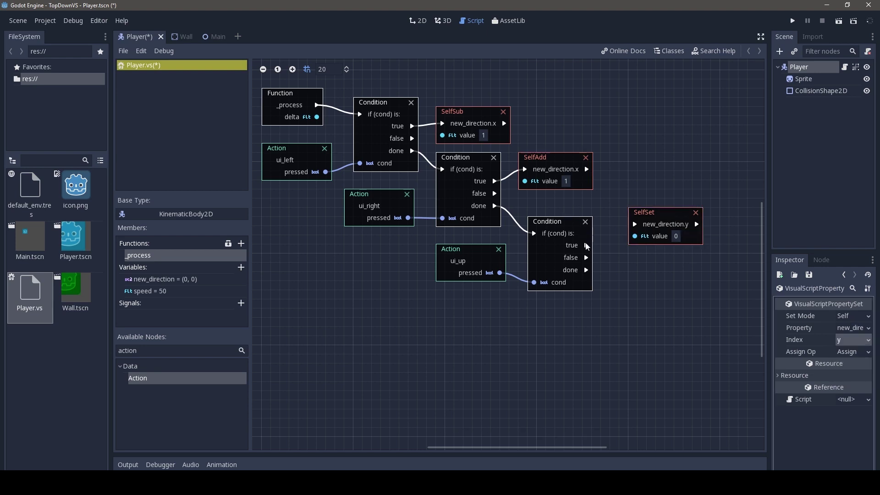
left_click_drag(586, 246, 635, 224)
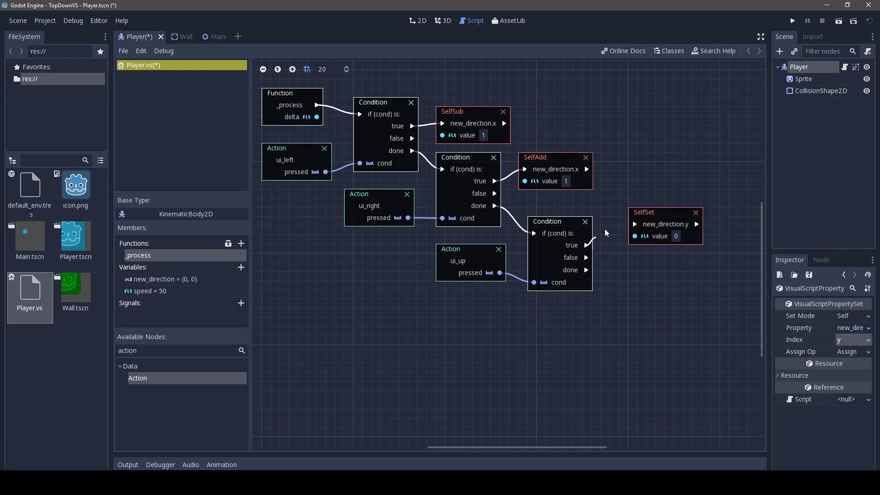
left_click(852, 351)
left_click(846, 384)
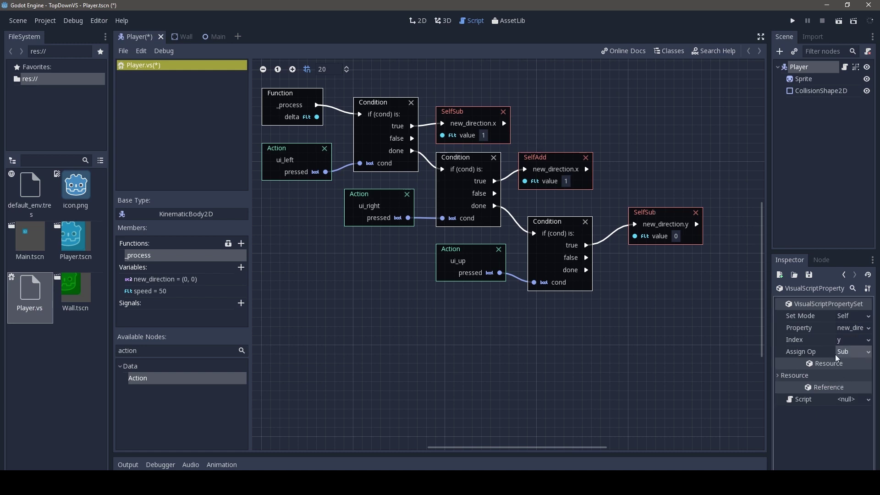
left_click(677, 237)
type("1")
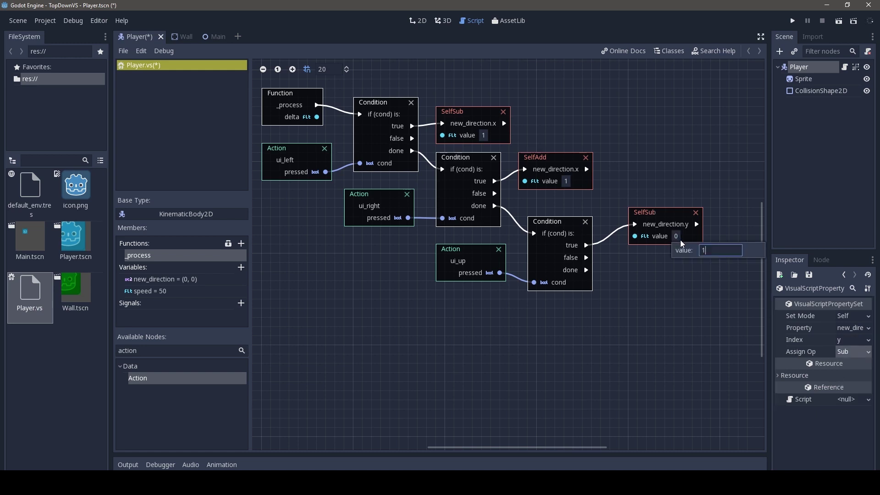
left_click(661, 235)
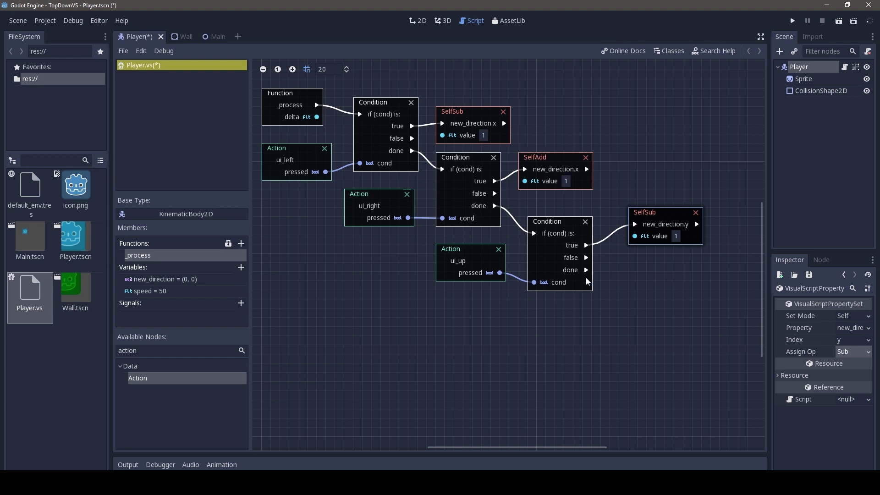
Chain a fourth Condition from the ui_up check's done port, with cond fed by a ui_down Action's pressed output
left_click_drag(586, 270, 625, 289)
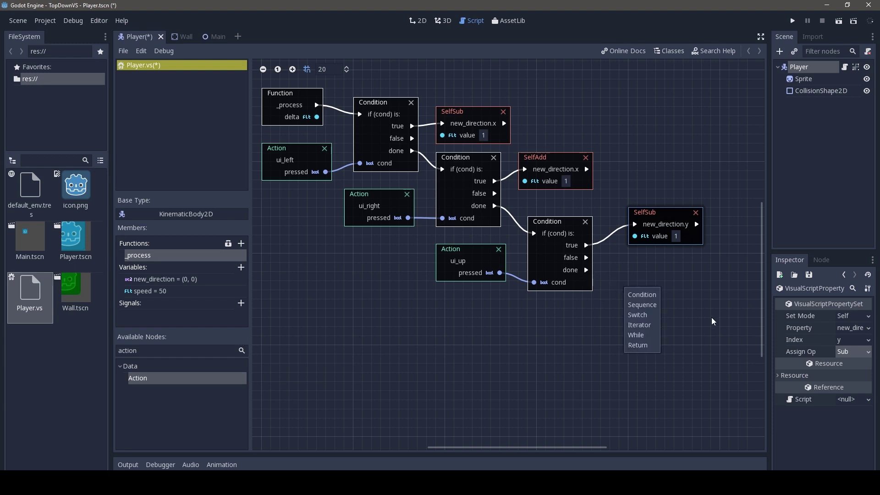
left_click(642, 295)
mouse_move(147, 382)
left_mouse_down()
mouse_move(586, 324)
mouse_move(574, 317)
left_mouse_up()
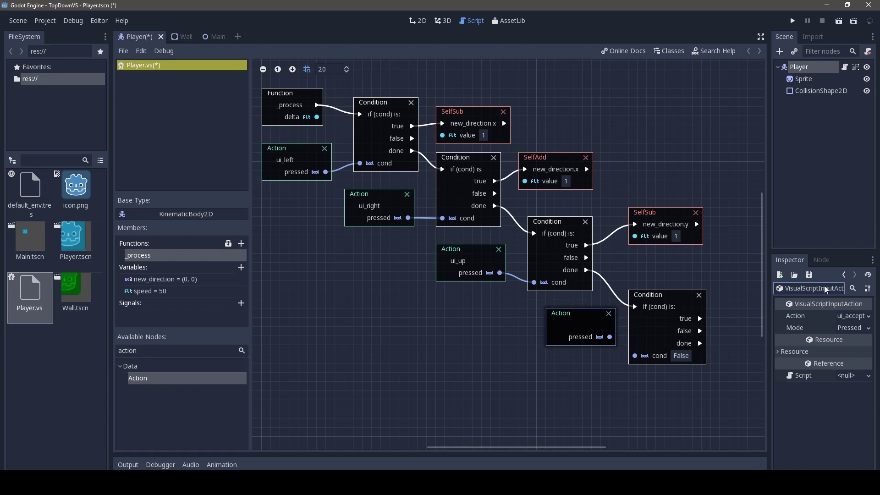
left_click(850, 317)
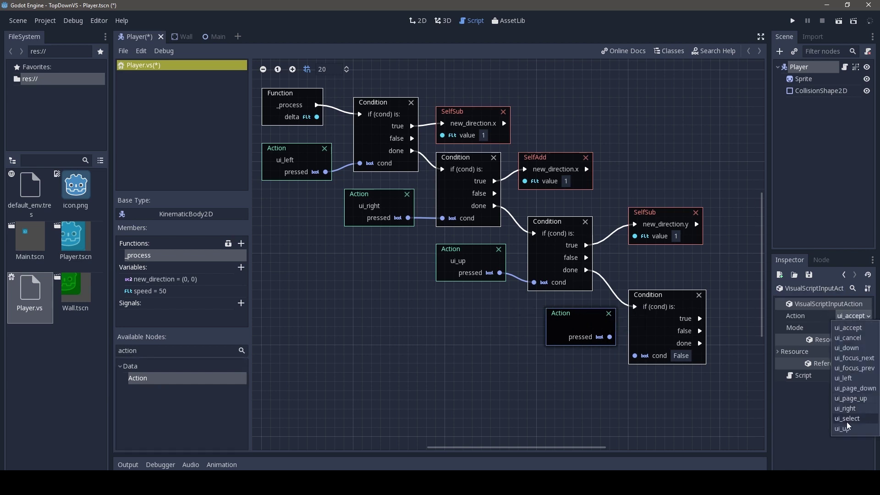
left_click(848, 348)
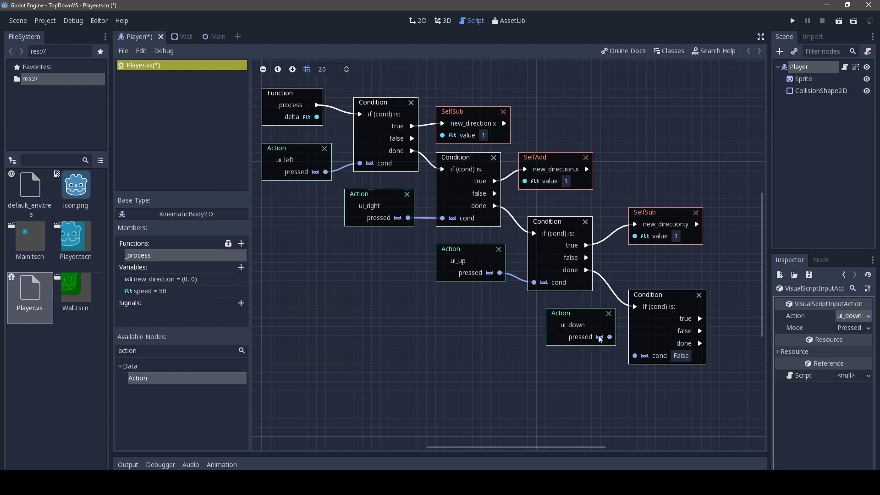
left_click_drag(610, 337, 635, 355)
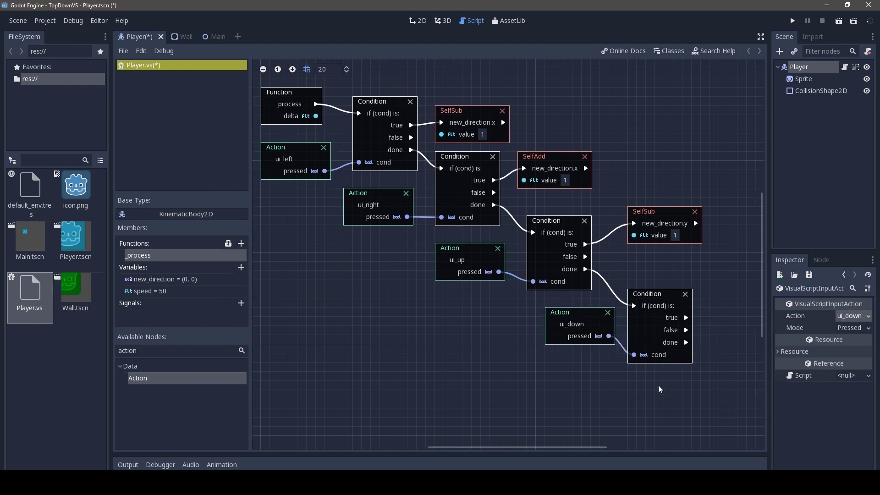
mouse_move(658, 387)
middle_mouse_down()
mouse_move(560, 388)
mouse_move(621, 374)
middle_mouse_up()
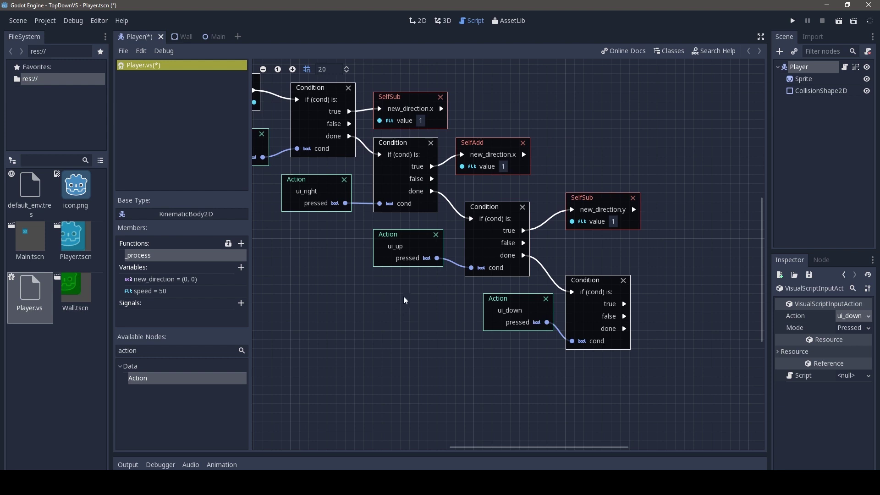
mouse_move(403, 305)
middle_mouse_down()
mouse_move(415, 335)
mouse_move(507, 328)
mouse_move(450, 335)
mouse_move(513, 316)
mouse_move(618, 340)
mouse_move(478, 214)
mouse_move(422, 271)
middle_mouse_up()
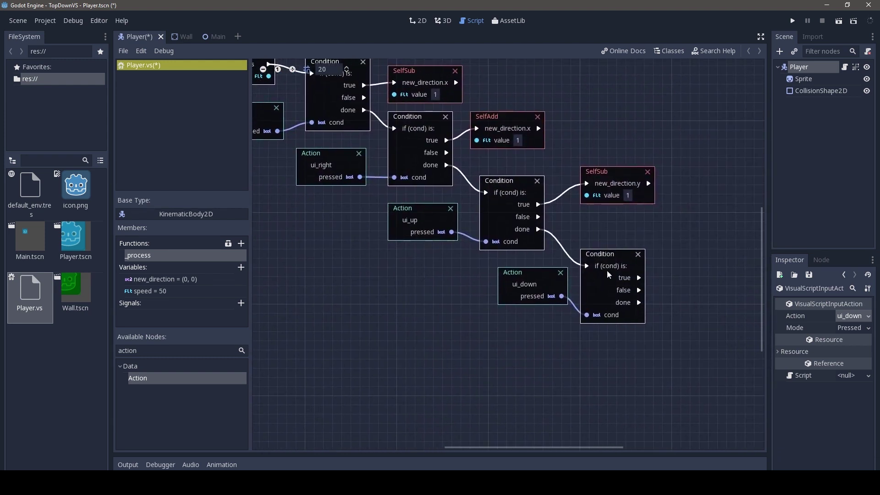
left_click_drag(663, 262, 663, 261)
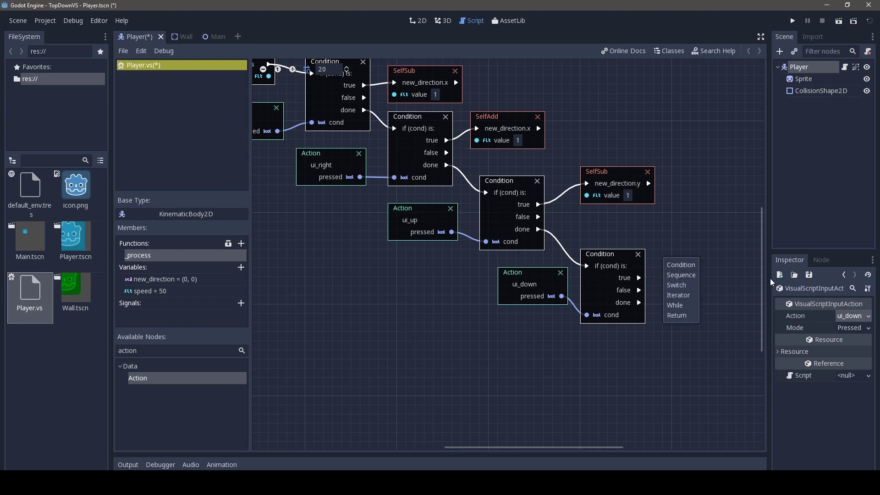
Add a new_direction setter with Index y and Add 1, triggered by the ui_down Condition's true output
left_click(636, 274)
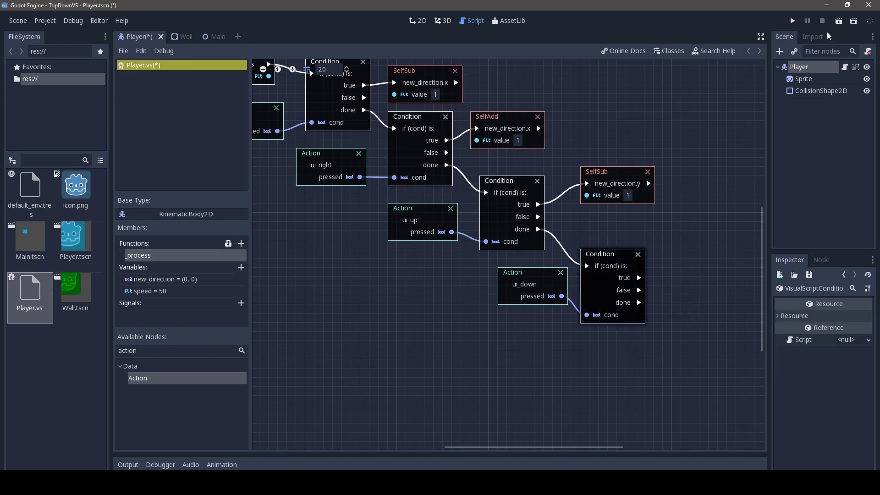
left_click(794, 72)
left_click_drag(809, 318, 683, 254)
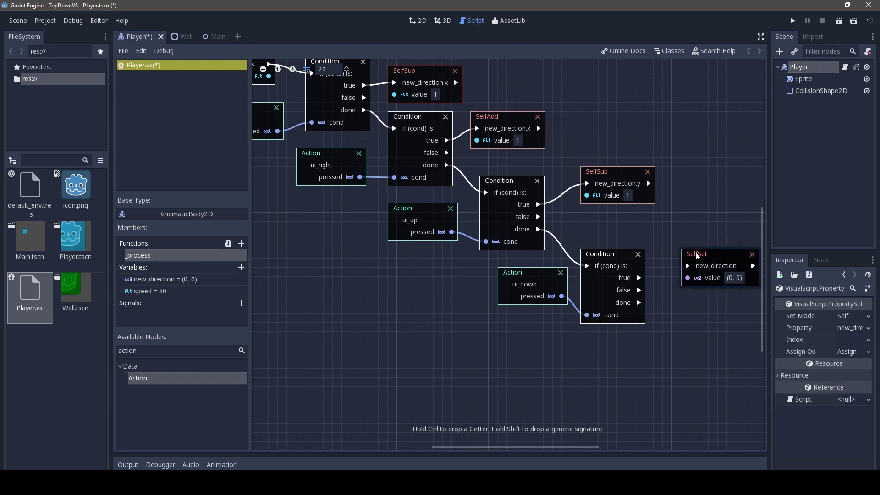
left_click(847, 340)
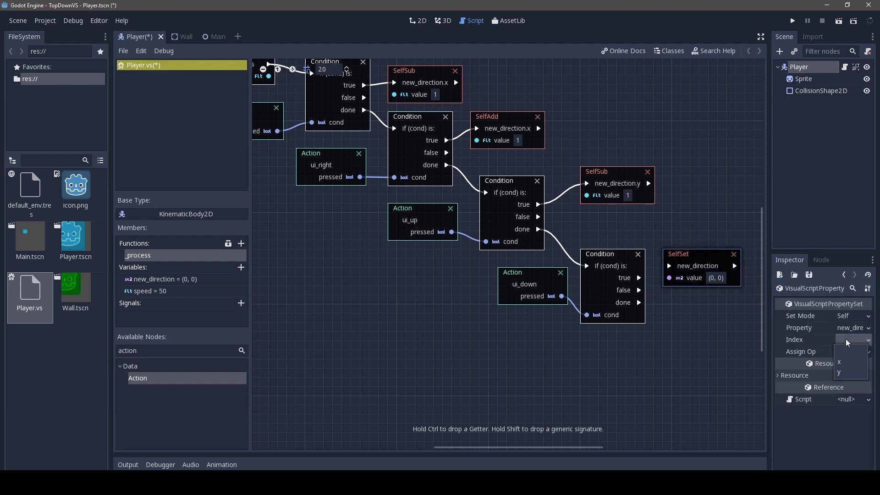
left_click(843, 372)
left_click(849, 352)
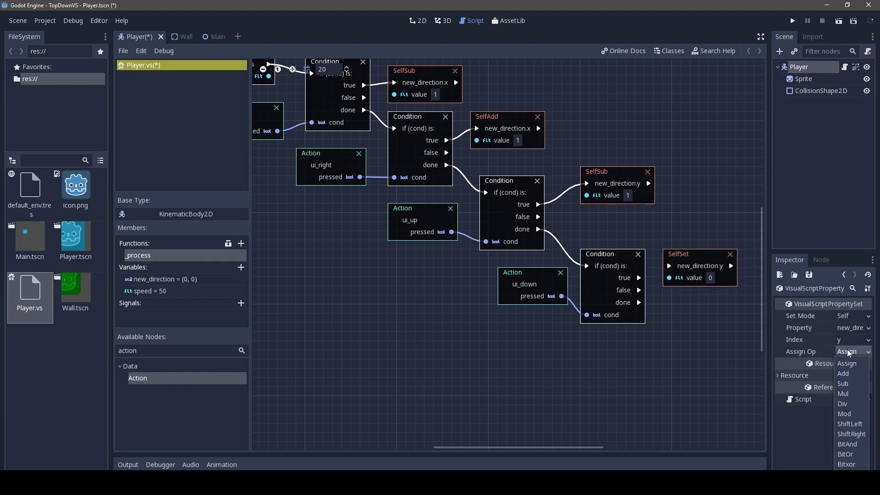
left_click(843, 374)
left_click(710, 278)
type("1")
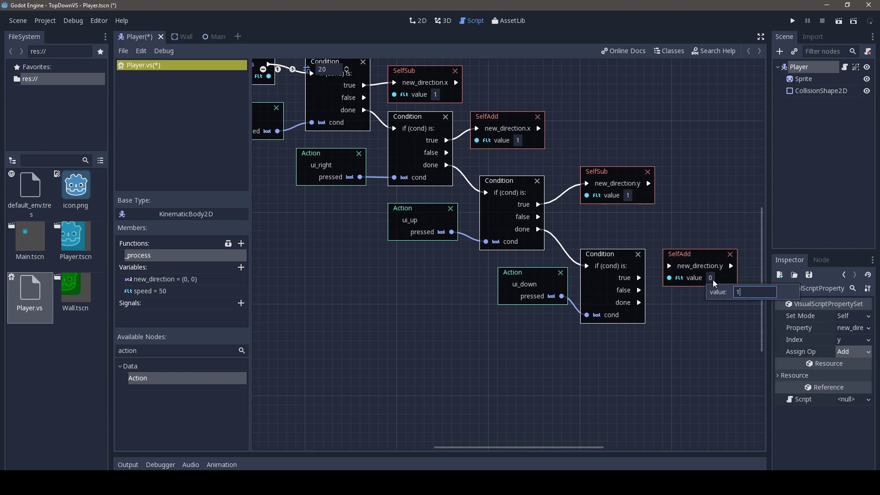
key("Return")
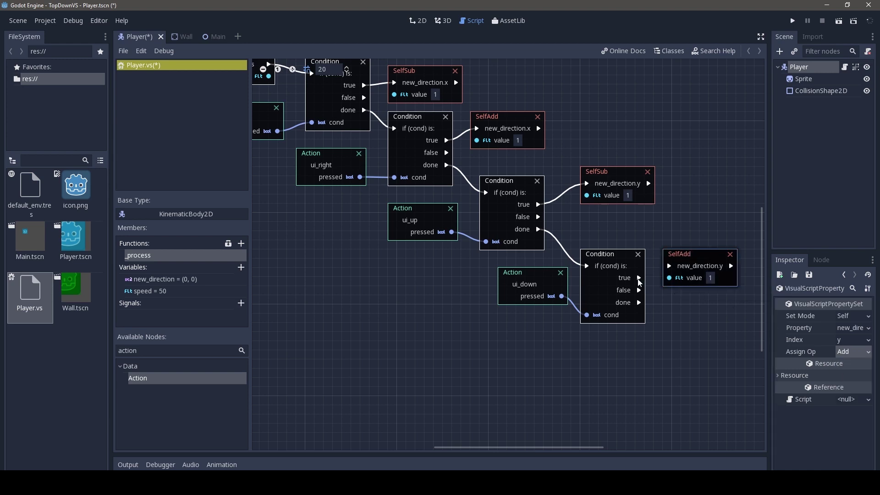
left_click_drag(639, 278, 669, 266)
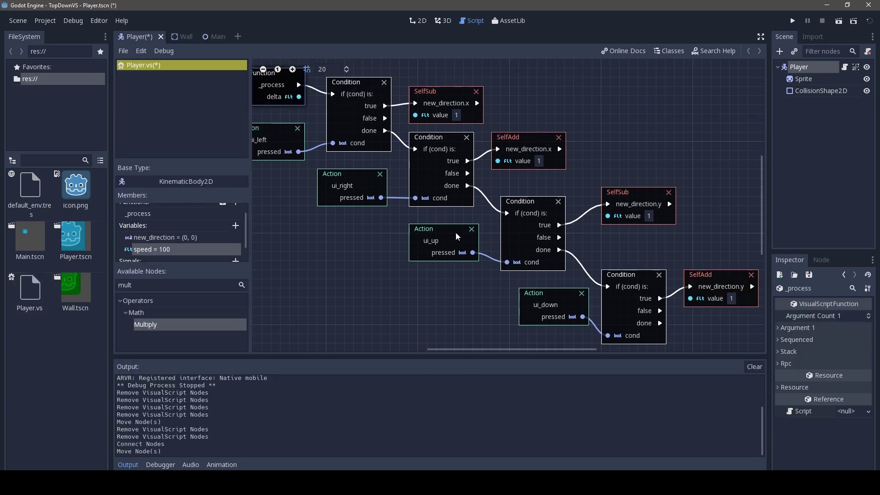
Insert a new_direction SelfSet node resetting it to (0, 0) between _process and the ui_left Condition
middle_click_drag(395, 198, 497, 287)
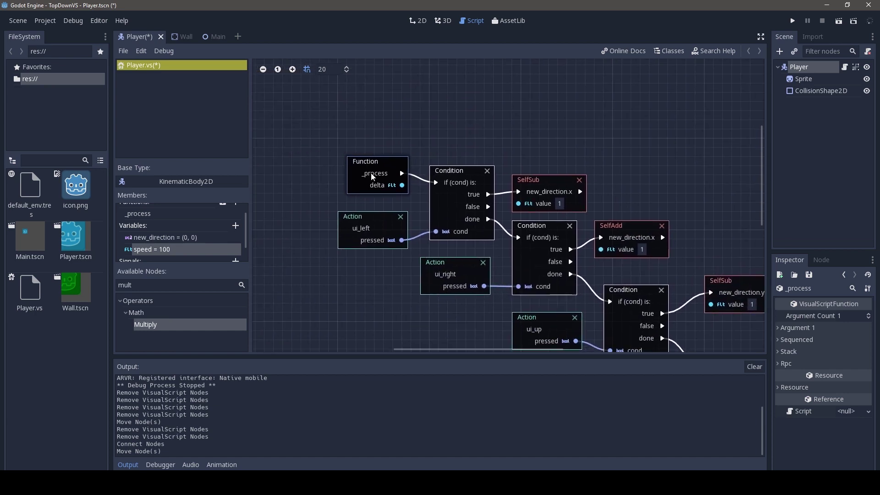
left_click_drag(372, 168, 307, 141)
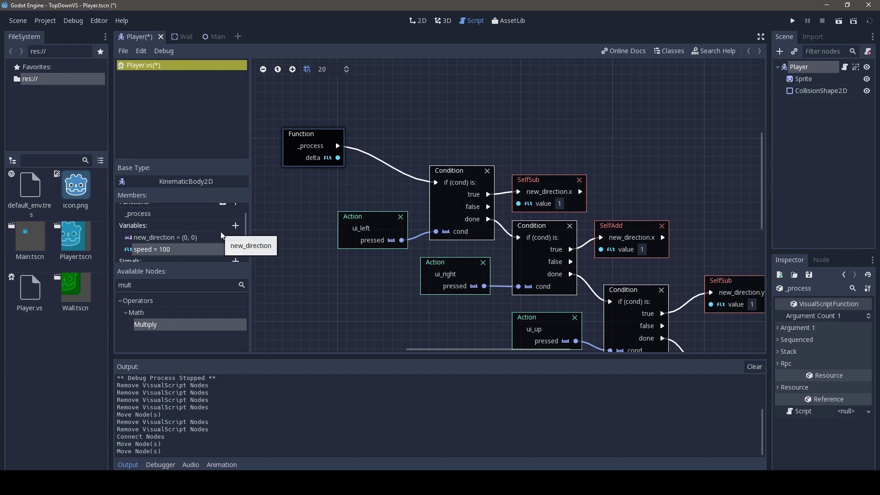
left_click(795, 70)
left_click_drag(808, 316, 387, 136)
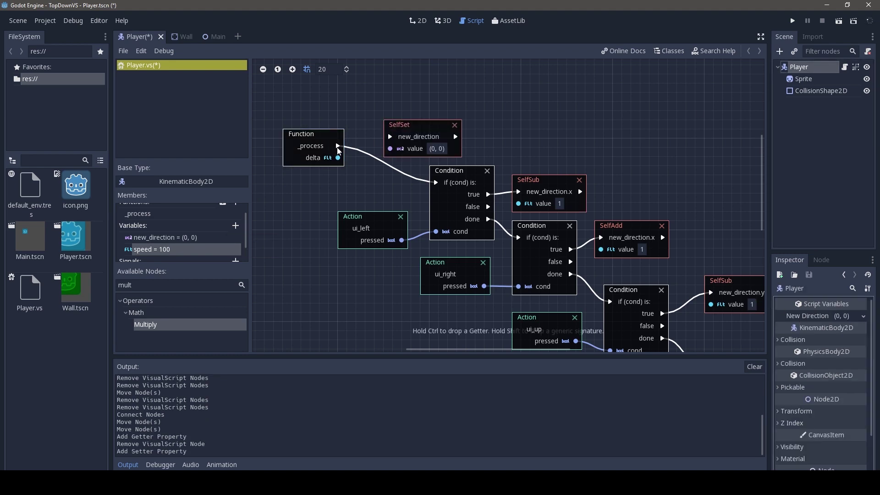
mouse_move(339, 149)
left_mouse_down()
mouse_move(444, 137)
mouse_move(407, 137)
left_mouse_up()
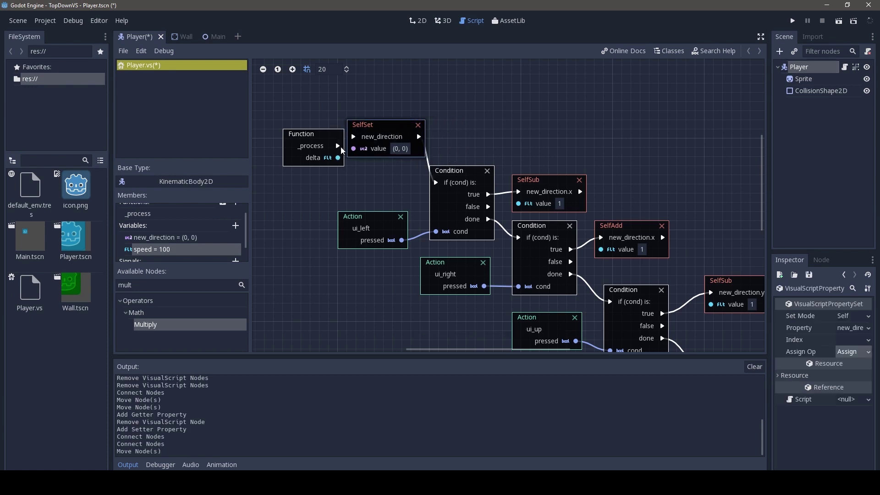
mouse_move(339, 145)
left_mouse_down()
mouse_move(353, 136)
mouse_move(293, 144)
left_mouse_up()
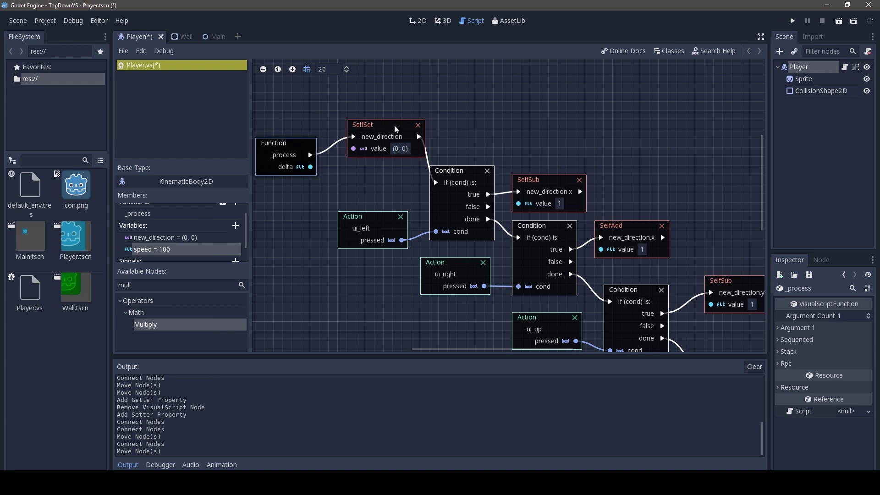
left_click_drag(397, 129, 388, 147)
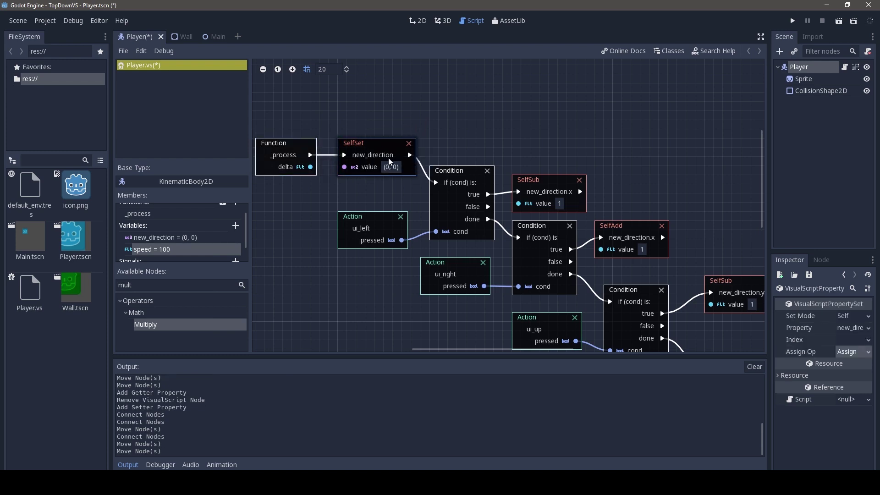
middle_click_drag(548, 254, 417, 119)
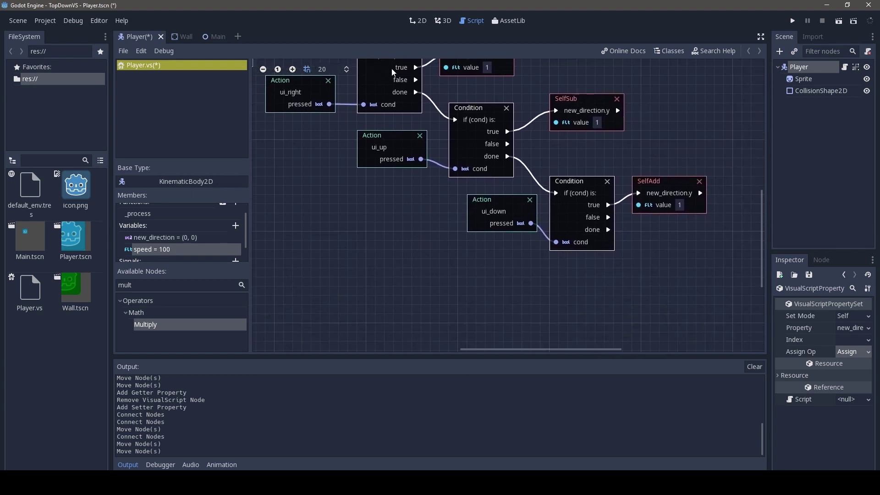
Search the node list for 'mult' and add a Multiply node to the graph
scroll(555, 249, "down", 3)
scroll(555, 250, "left", 1)
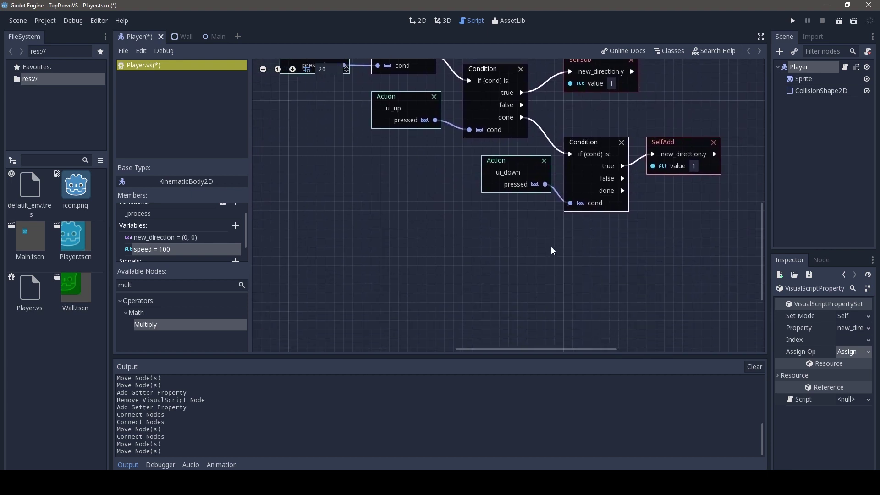
scroll(612, 217, "up", 2)
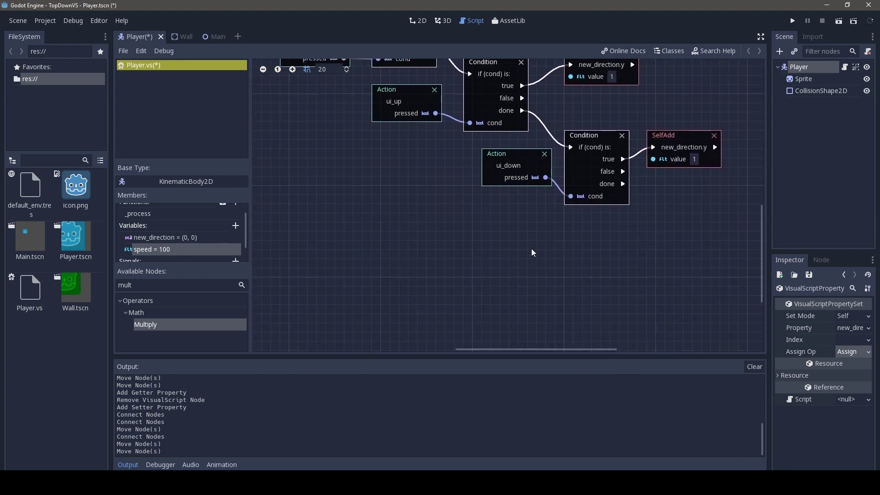
scroll(619, 211, "right", 4)
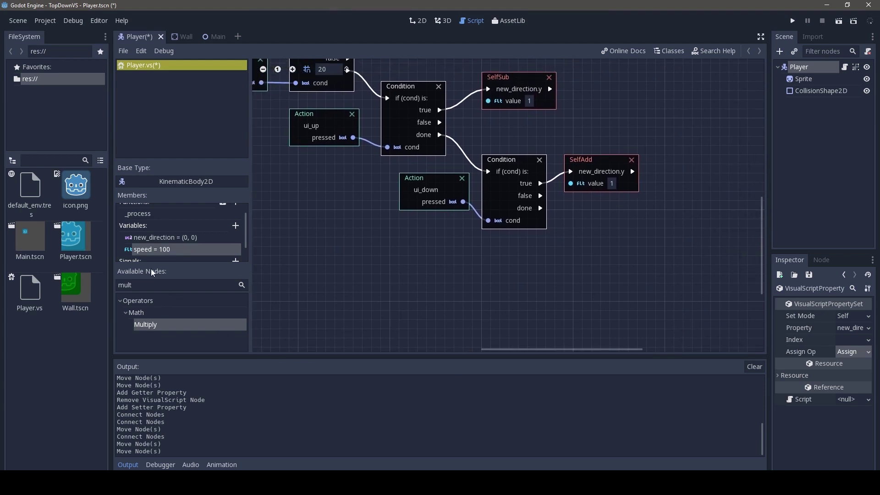
left_click(154, 285)
key("BackSpace")
key("BackSpace")
type("lt")
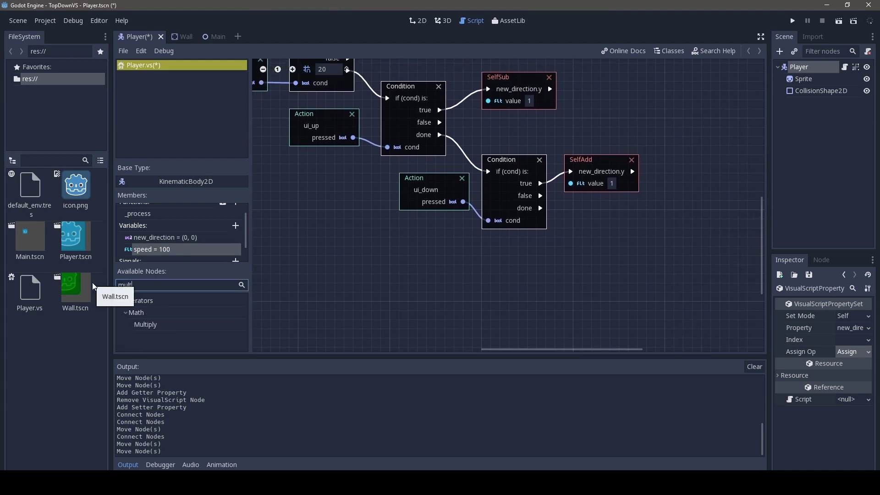
mouse_move(145, 325)
left_mouse_down()
mouse_move(439, 232)
mouse_move(442, 246)
left_mouse_up()
Connect the _process delta output to the Multiply node's A input
scroll(400, 137, "left", 5)
scroll(400, 137, "up", 2)
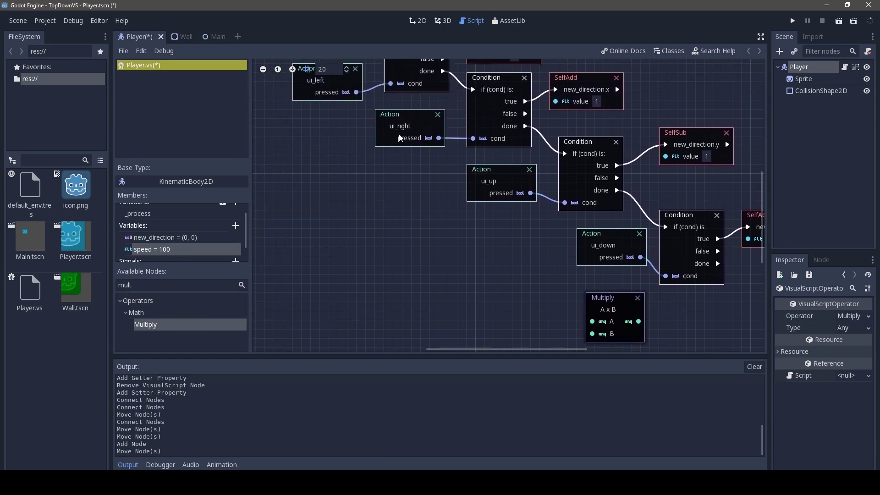
scroll(305, 166, "up", 3)
scroll(305, 167, "left", 2)
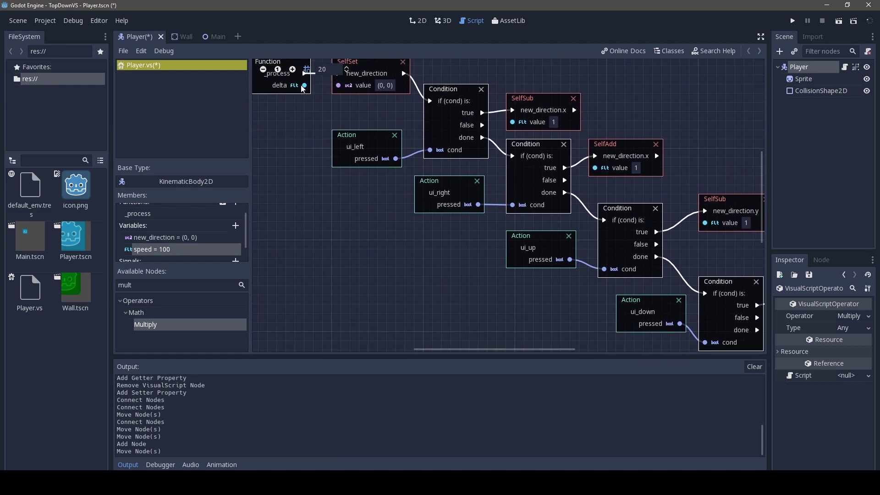
mouse_move(305, 86)
left_mouse_down()
mouse_move(653, 374)
mouse_move(305, 94)
left_mouse_up()
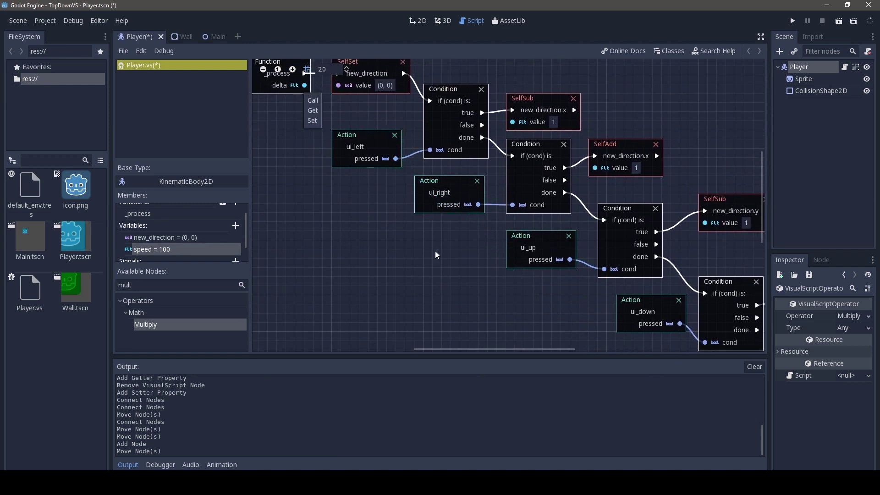
scroll(401, 233, "down", 2)
scroll(395, 197, "right", 1)
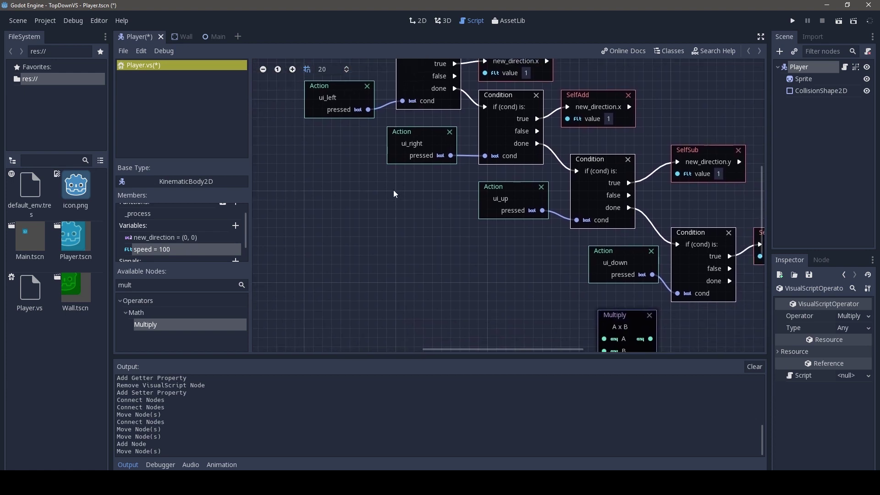
scroll(394, 193, "up", 1)
mouse_move(614, 321)
left_mouse_down()
mouse_move(478, 272)
mouse_move(325, 194)
left_mouse_up()
scroll(325, 194, "up", 3)
scroll(325, 194, "left", 4)
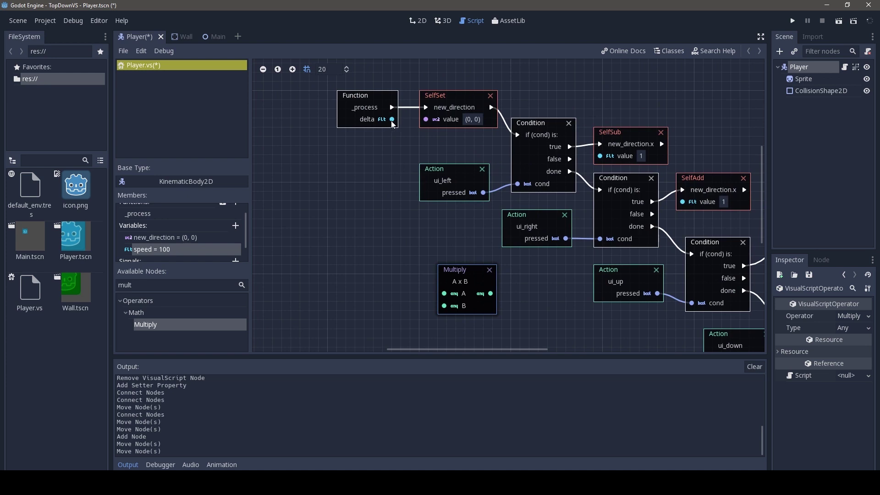
left_click_drag(392, 119, 444, 293)
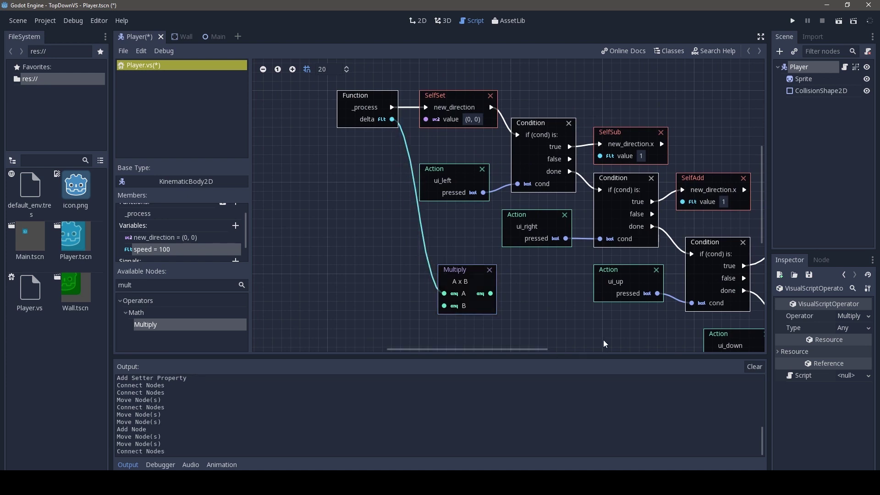
Place Multiply beside the last Condition and add a speed variable getter for its B input
scroll(604, 343, "down", 4)
scroll(604, 344, "right", 3)
left_click_drag(348, 88, 692, 234)
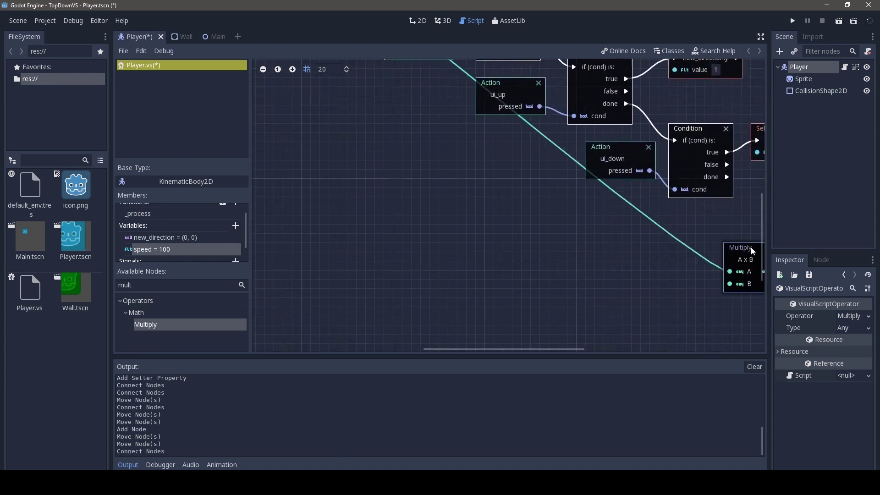
scroll(693, 234, "down", 1)
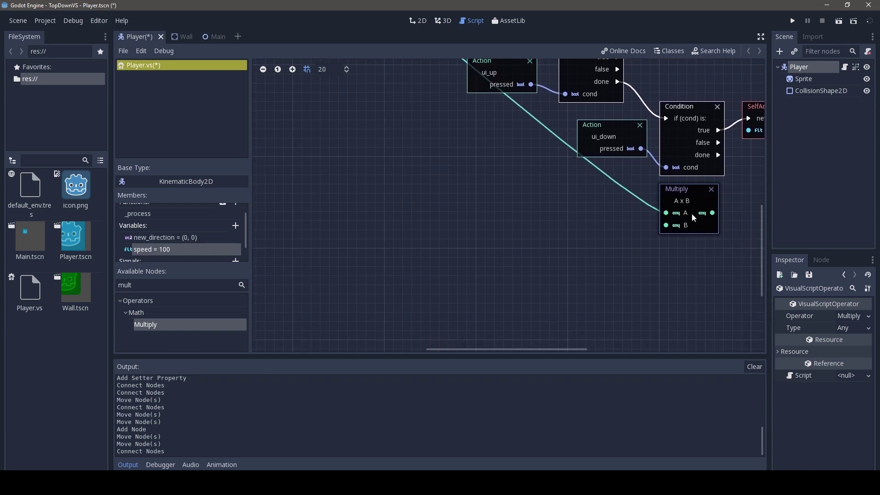
left_click_drag(693, 234, 711, 197)
scroll(604, 226, "up", 5)
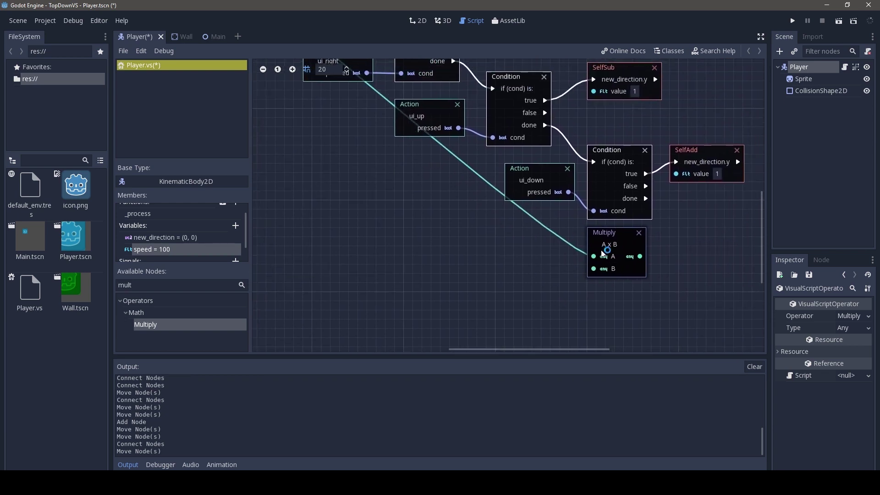
middle_click_drag(549, 330, 622, 274)
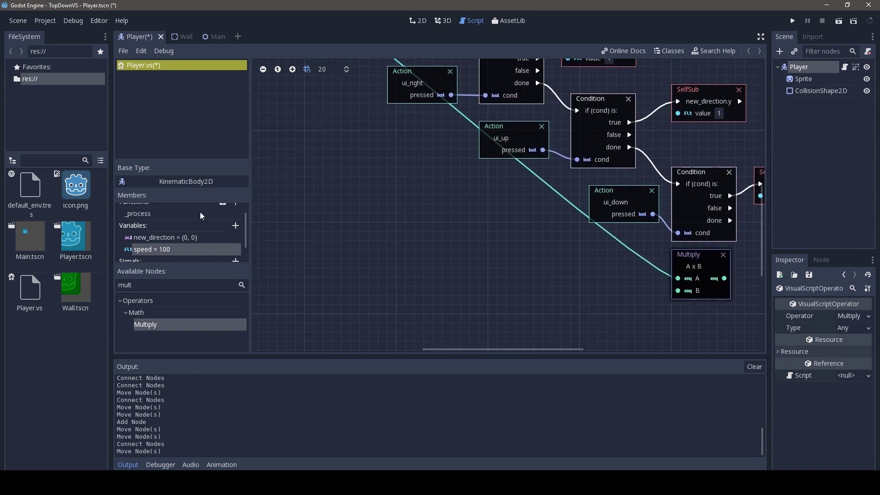
mouse_move(147, 249)
left_mouse_down()
mouse_move(604, 292)
mouse_move(601, 276)
mouse_move(678, 291)
left_mouse_up()
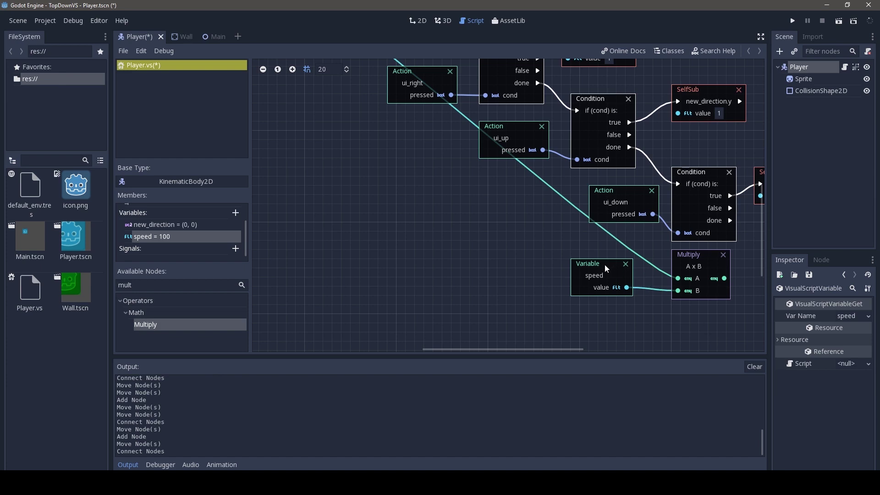
Add a second Multiply node beside the first, taking the first Multiply's product as input A
left_click_drag(605, 269, 616, 273)
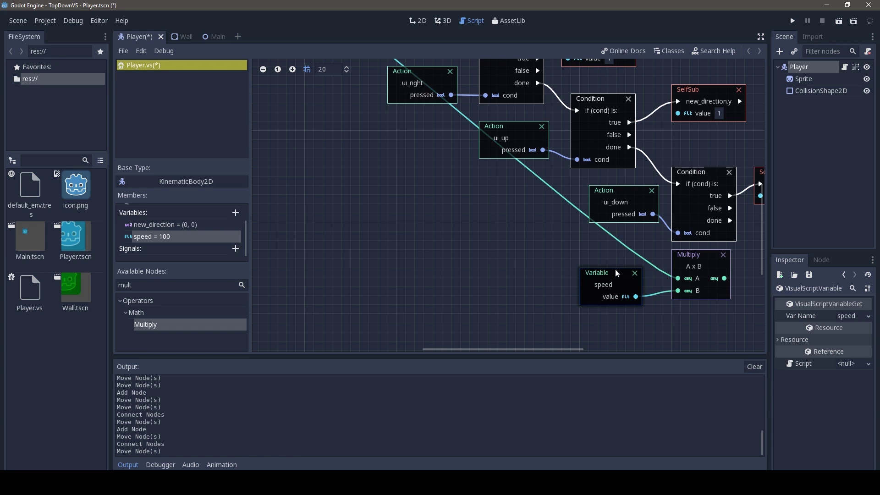
middle_click_drag(630, 272, 533, 259)
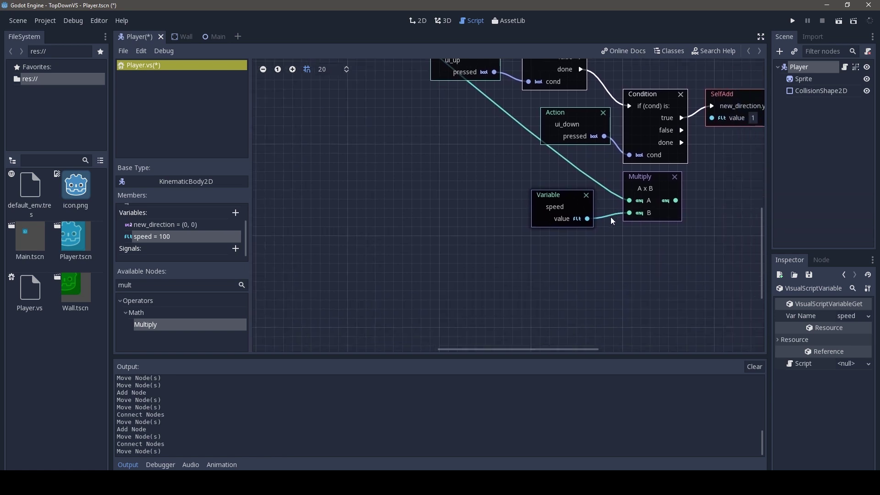
left_click_drag(144, 331, 684, 274)
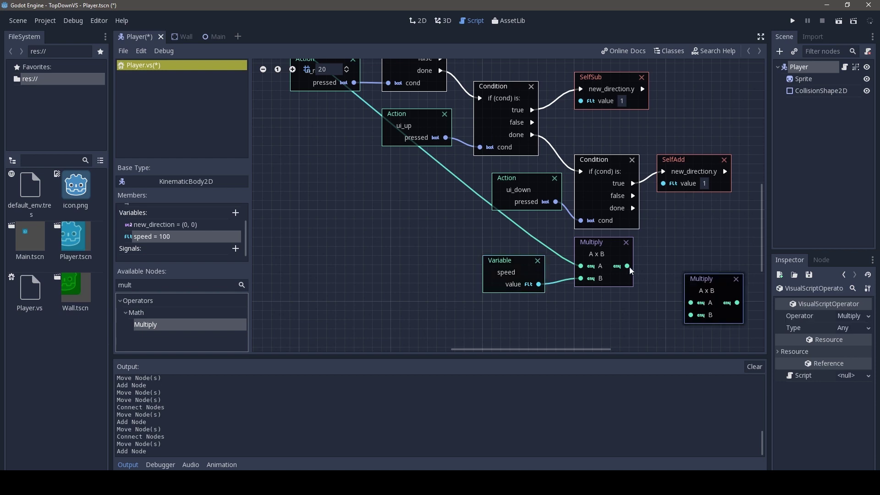
left_click_drag(628, 267, 691, 303)
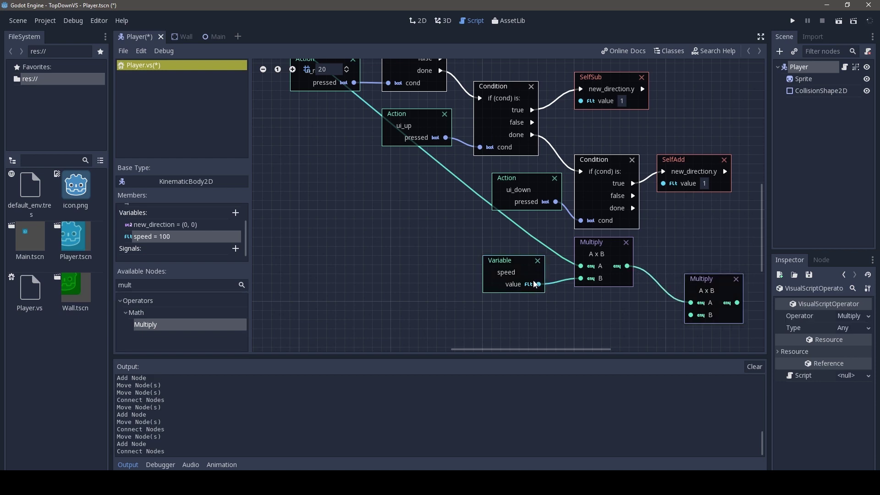
left_click_drag(714, 283, 681, 265)
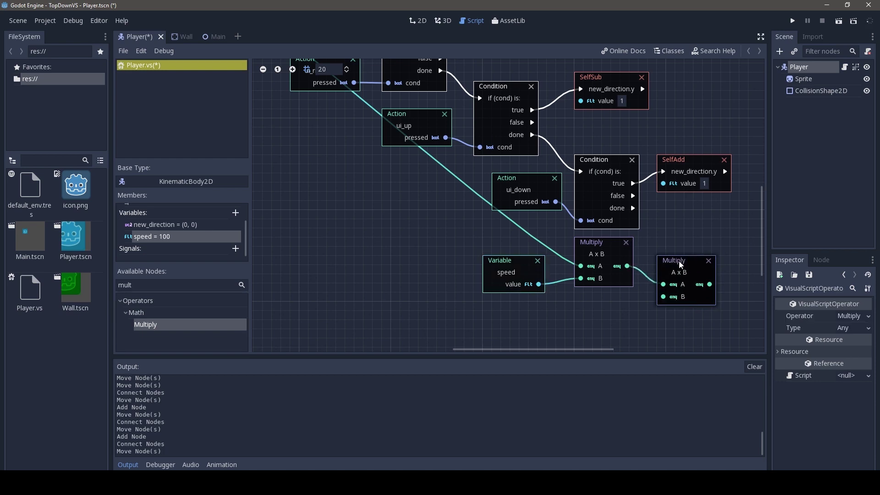
left_click(794, 72)
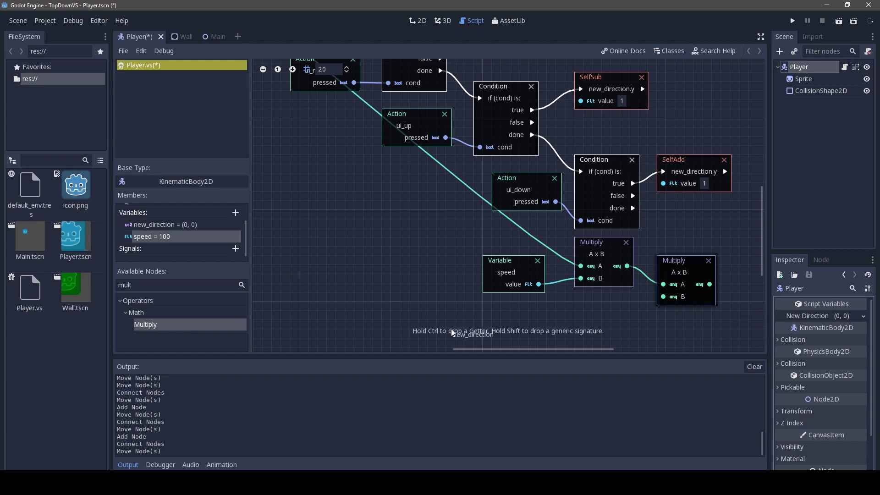
Place a SelfGet node reading new_direction on the graph, removing the mistakenly added nodes
left_click_drag(801, 320, 502, 328)
scroll(544, 266, "down", 4)
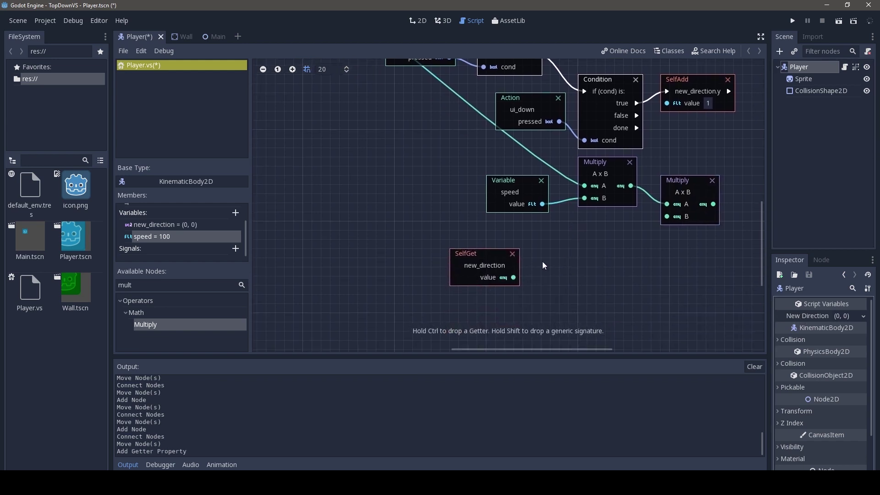
left_click(513, 254)
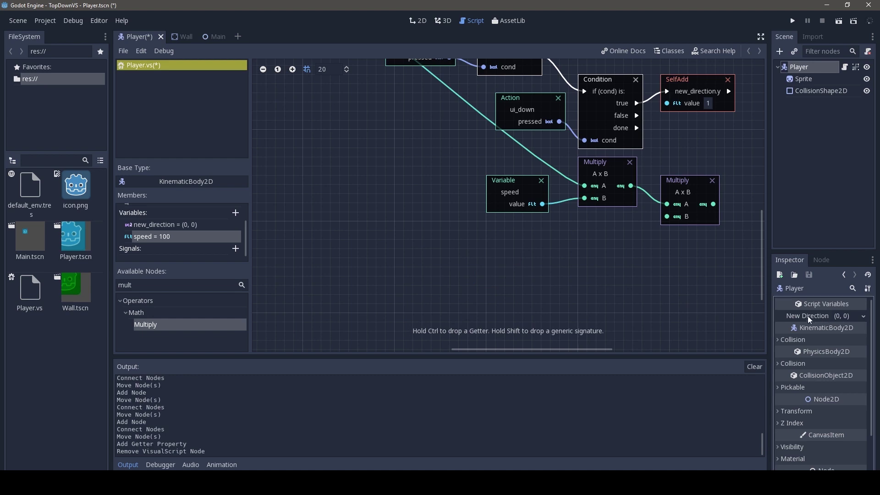
mouse_move(809, 317)
left_mouse_down()
mouse_move(519, 281)
mouse_move(527, 286)
left_mouse_up()
left_click(576, 274)
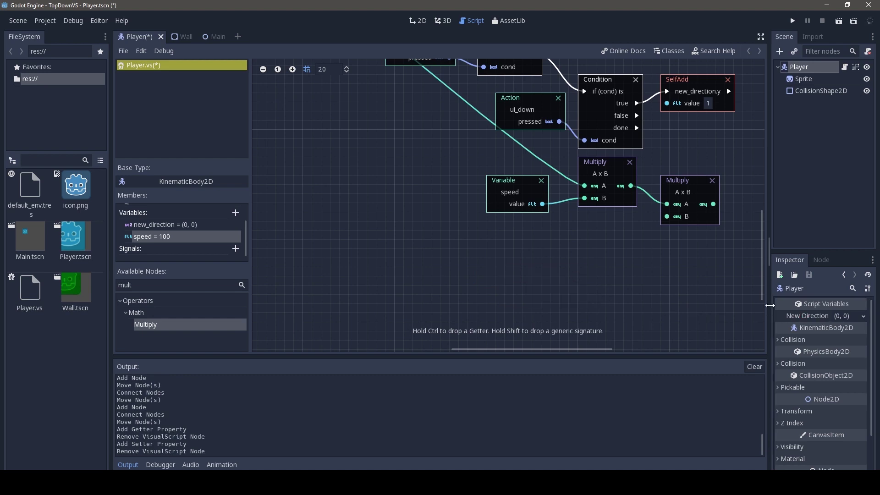
mouse_move(807, 316)
left_mouse_down("ctrl")
mouse_move(529, 265)
mouse_move(553, 243)
left_mouse_up("ctrl")
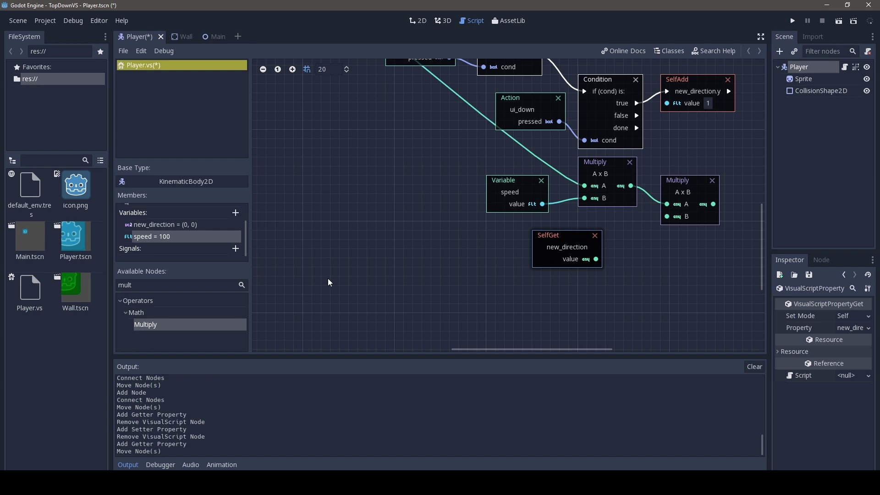
double_click(153, 285)
key("BackSpace")
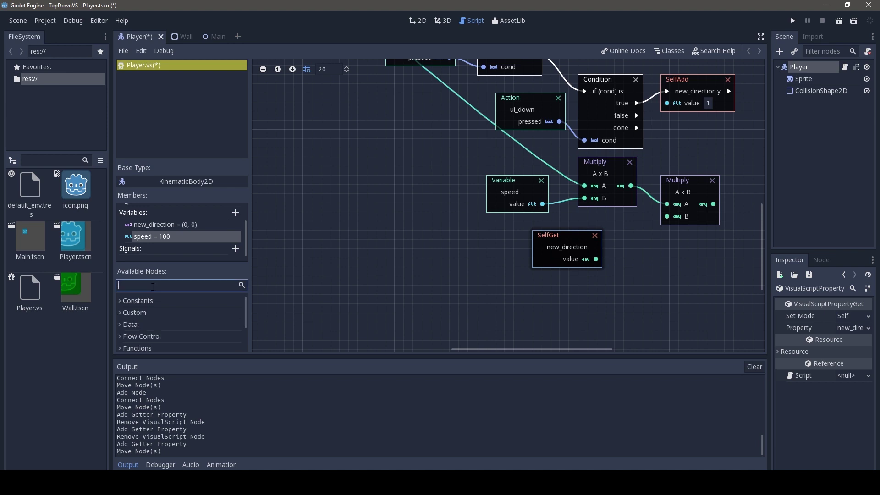
Add a Vector2 normalized node using new_direction as input, outputting to the second Multiply's B input
type("normal")
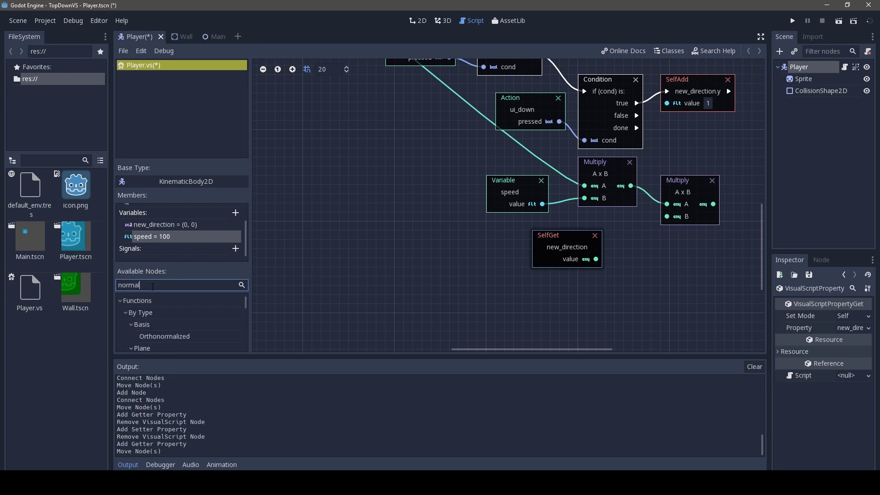
scroll(162, 321, "down", 5)
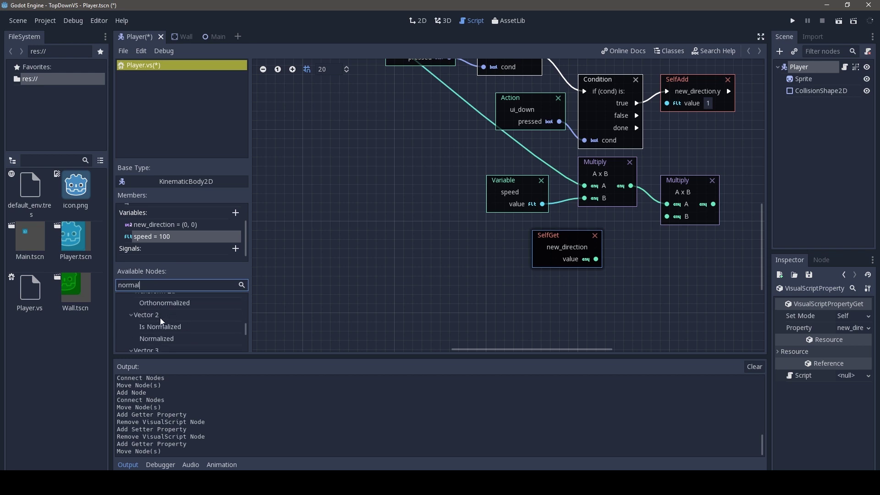
mouse_move(154, 339)
left_mouse_down()
mouse_move(625, 246)
mouse_move(630, 269)
mouse_move(644, 254)
left_mouse_up()
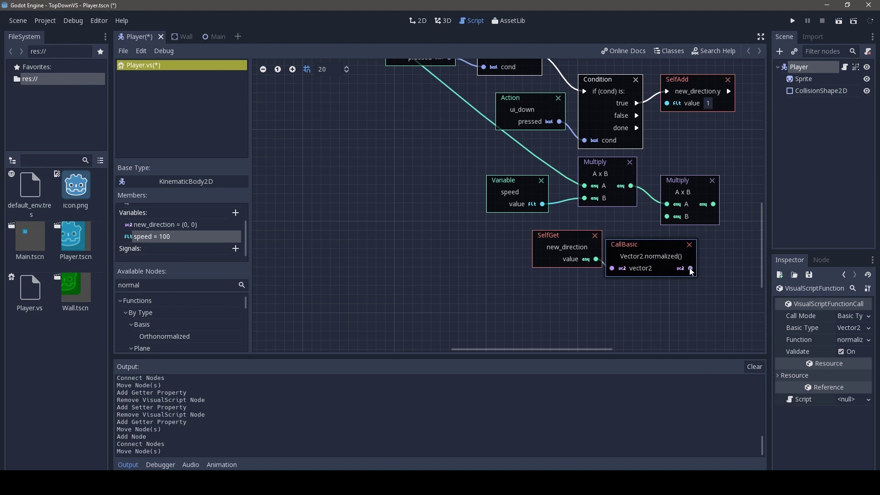
left_click_drag(691, 271, 667, 216)
left_click_drag(564, 235, 518, 253)
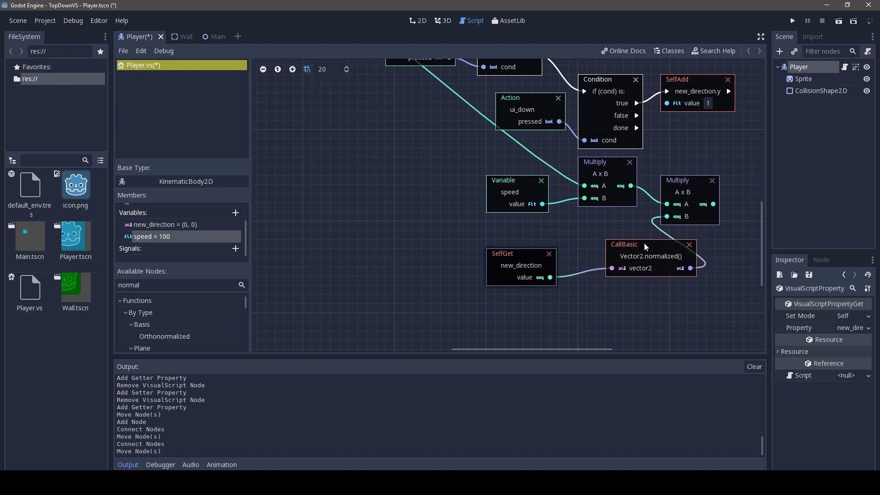
left_click_drag(646, 247, 601, 230)
middle_click_drag(692, 263, 611, 275)
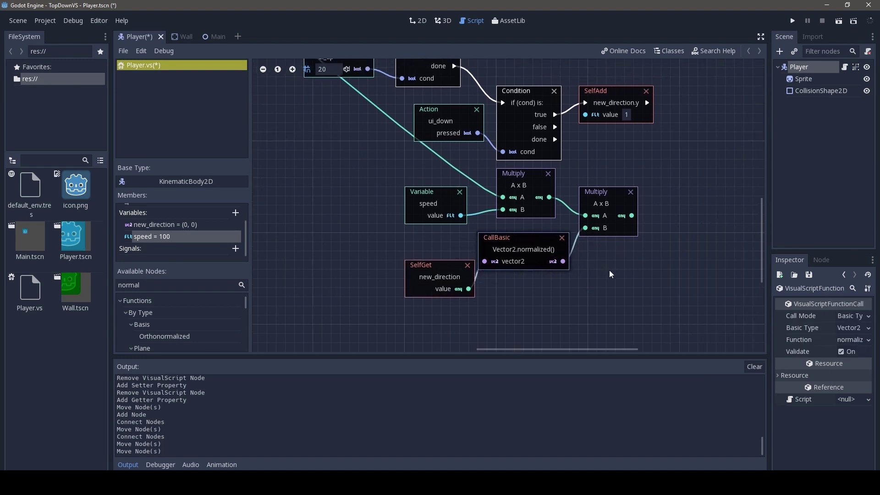
scroll(609, 193, "right", 4)
scroll(572, 216, "up", 2)
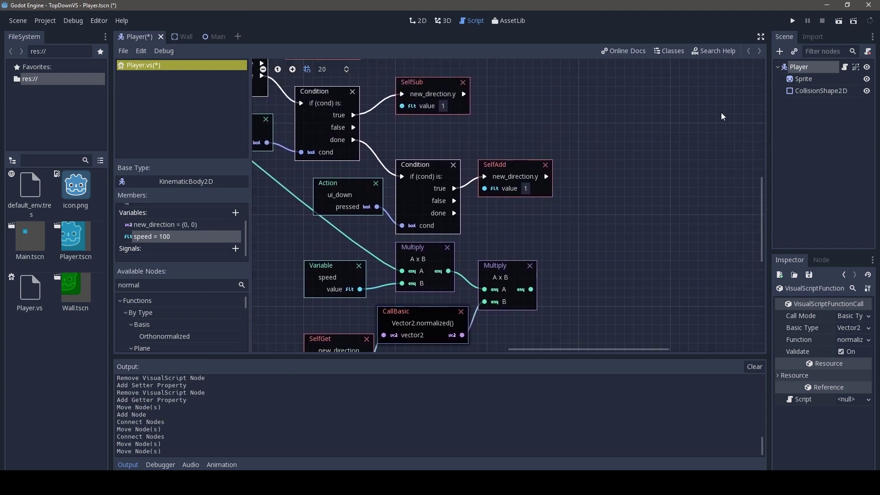
Add a move_and_collide call using the second product as rel_vec, run after the ui_down SelfAdd
left_click(800, 72)
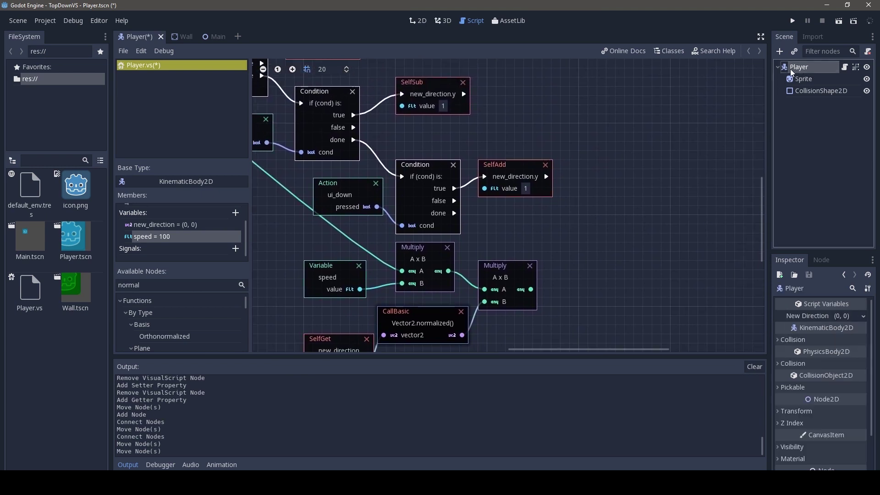
left_click_drag(793, 72, 601, 204)
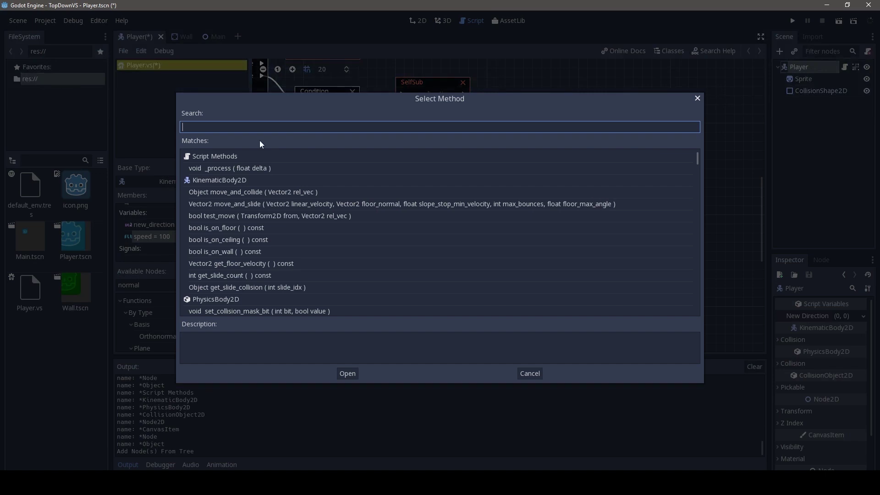
type("move")
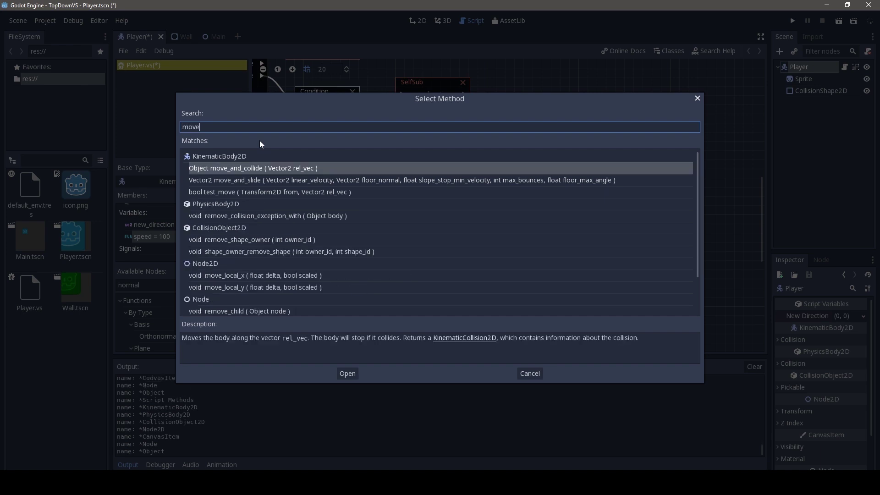
double_click(230, 169)
left_click_drag(621, 204, 574, 220)
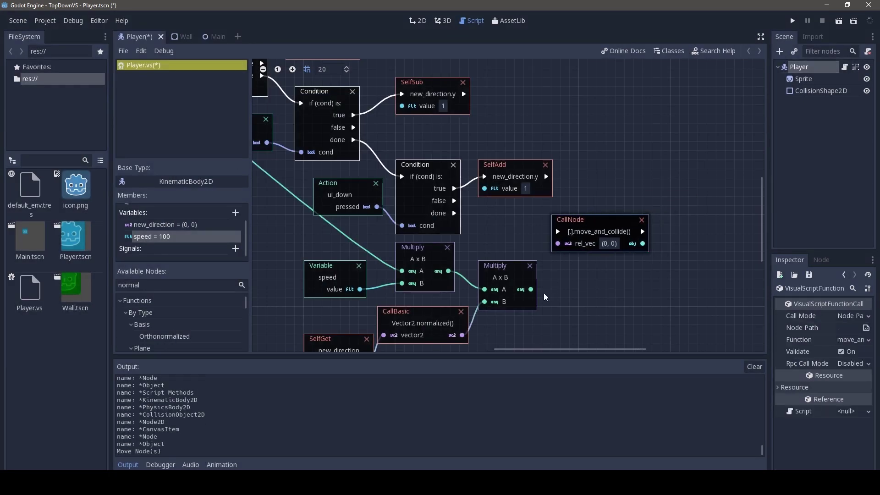
mouse_move(531, 289)
left_mouse_down()
mouse_move(541, 246)
mouse_move(558, 250)
left_mouse_up()
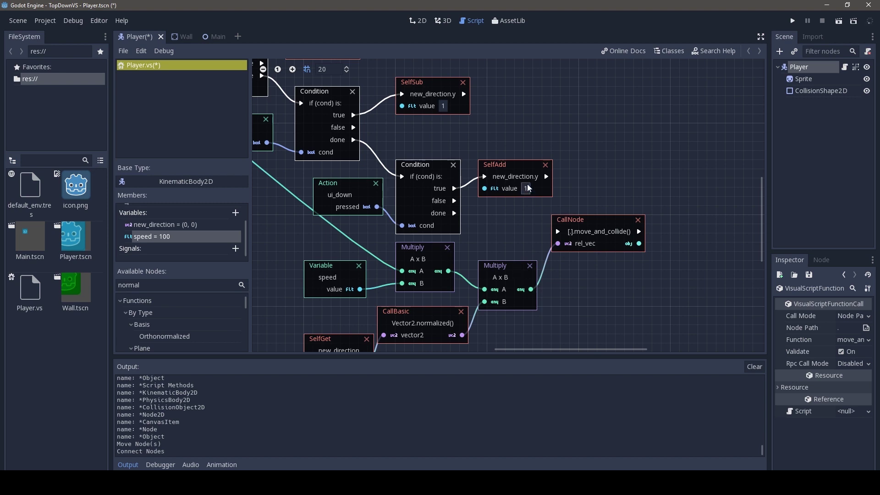
mouse_move(546, 177)
left_mouse_down()
mouse_move(557, 232)
mouse_move(589, 241)
left_mouse_up()
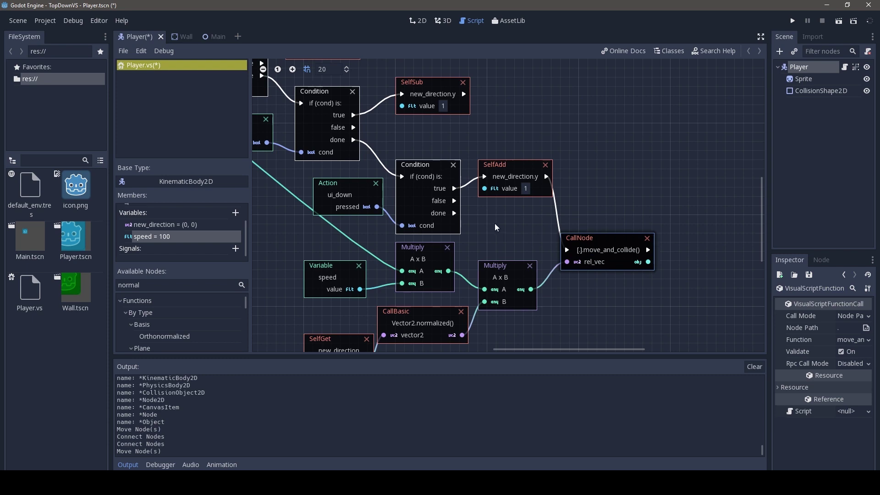
Save the Player scene, then run the game and move the player down before closing it
key("ctrl+s")
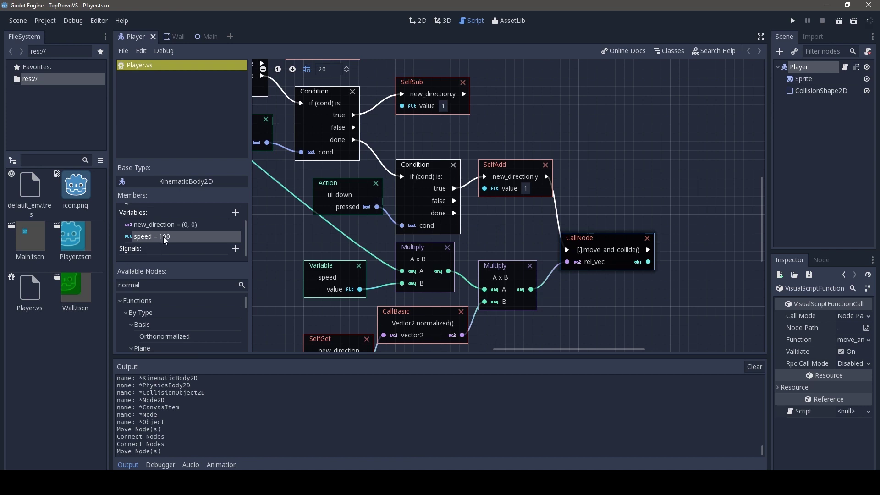
middle_click_drag(311, 246, 356, 248)
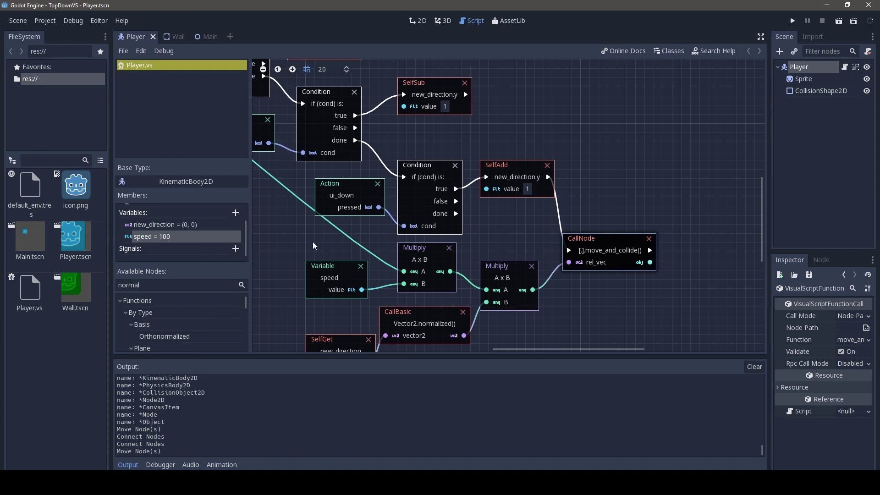
key("F5")
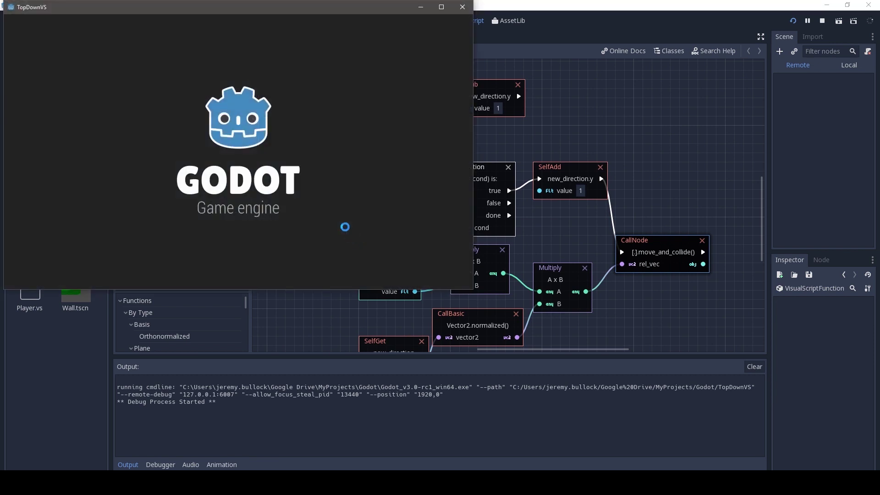
left_click_drag(324, 8, 462, 88)
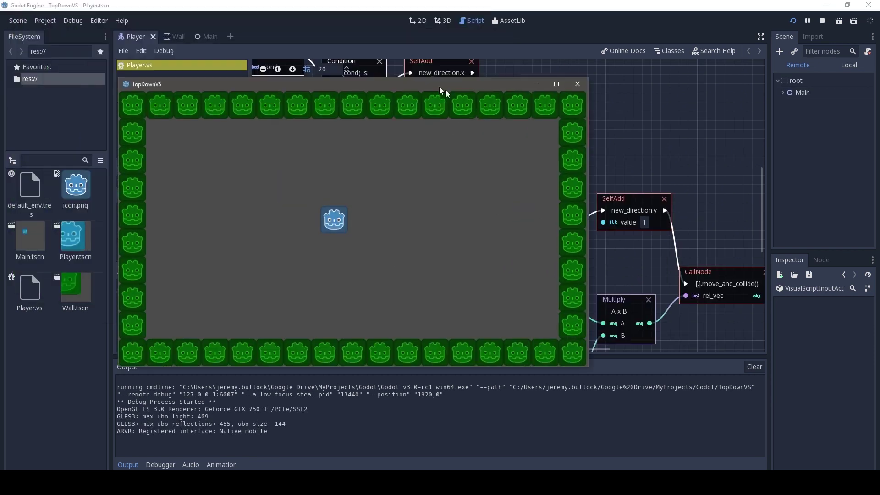
key("Down")
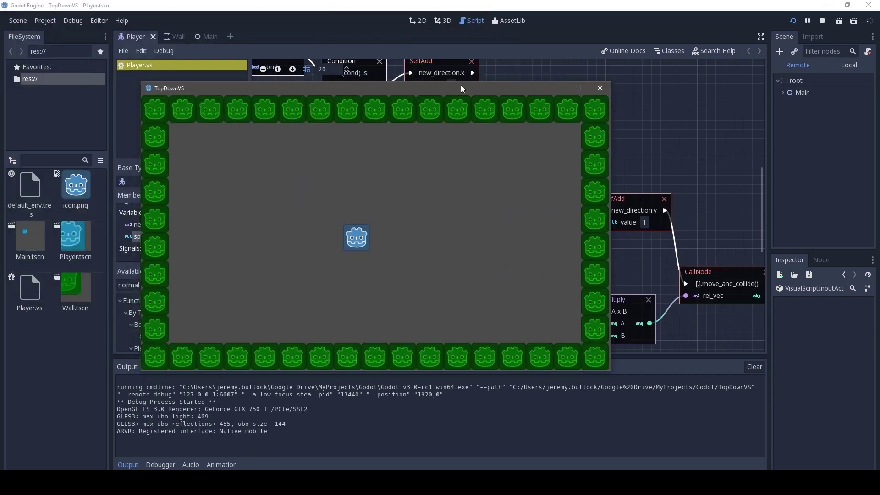
key("Down")
key("Down")
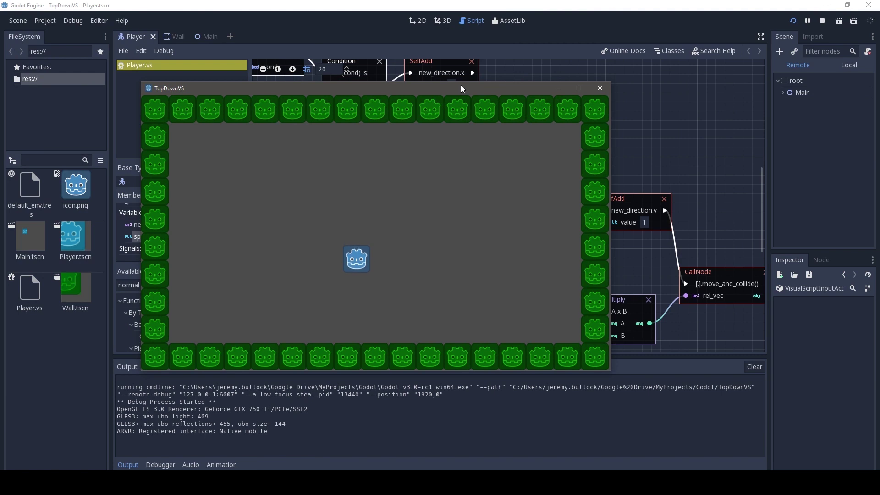
left_click(602, 92)
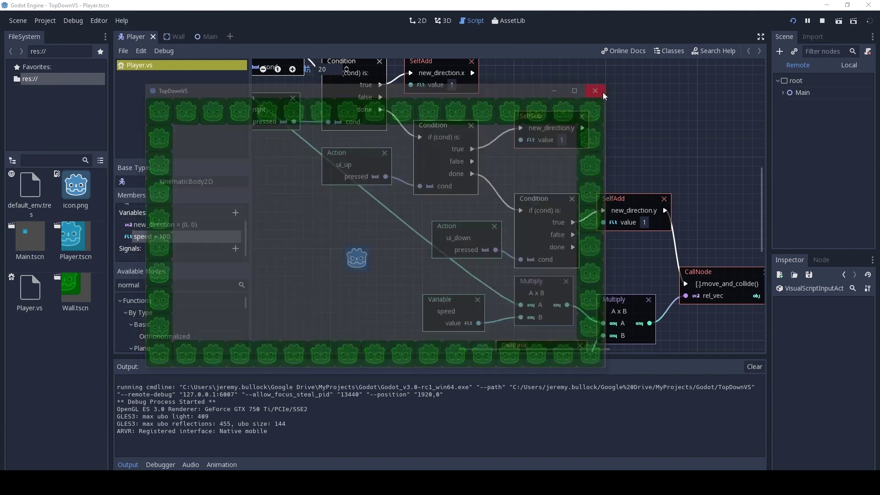
Wire the ui_down Condition's done output into the move_and_collide call node's sequence input
mouse_move(643, 211)
left_mouse_down()
mouse_move(643, 202)
mouse_move(684, 195)
left_mouse_up()
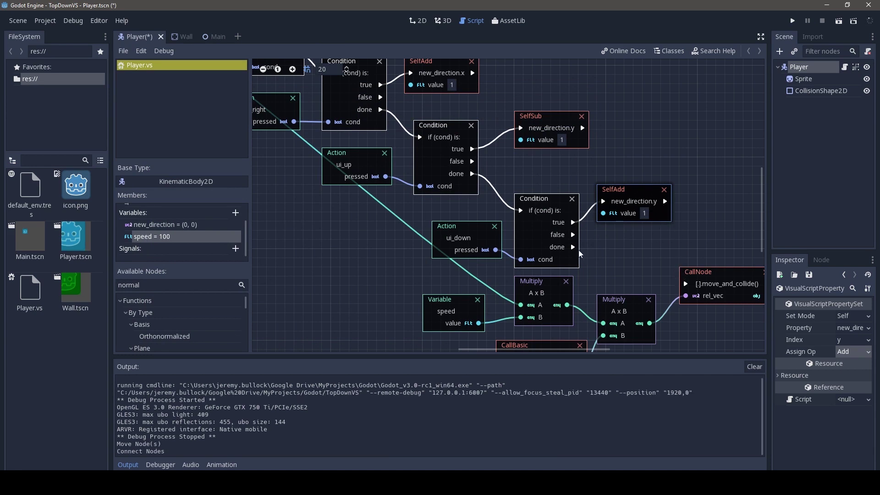
left_click_drag(574, 247, 685, 284)
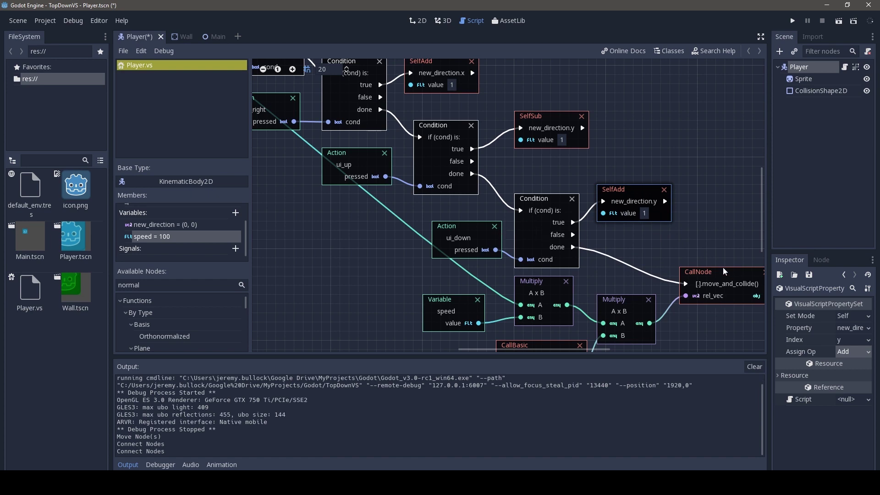
left_click_drag(723, 283, 704, 274)
Run the game, steer the player up and right, then close it
key("F5")
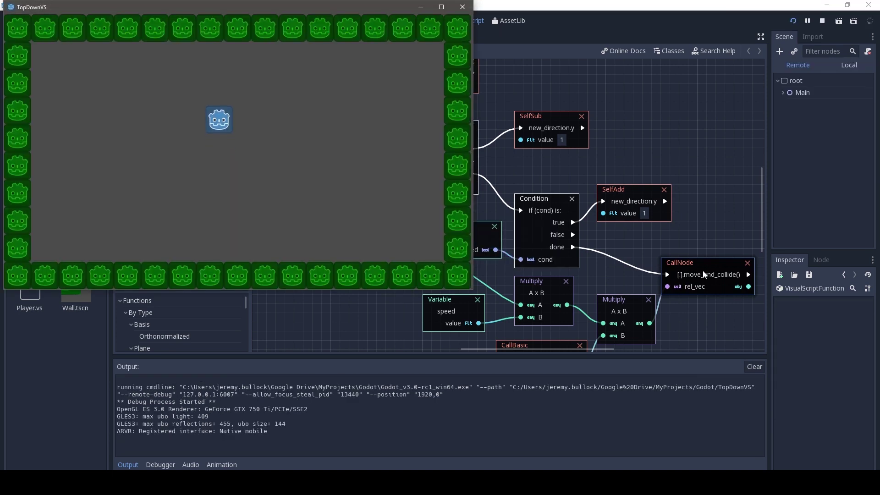
key("Up")
key("Right")
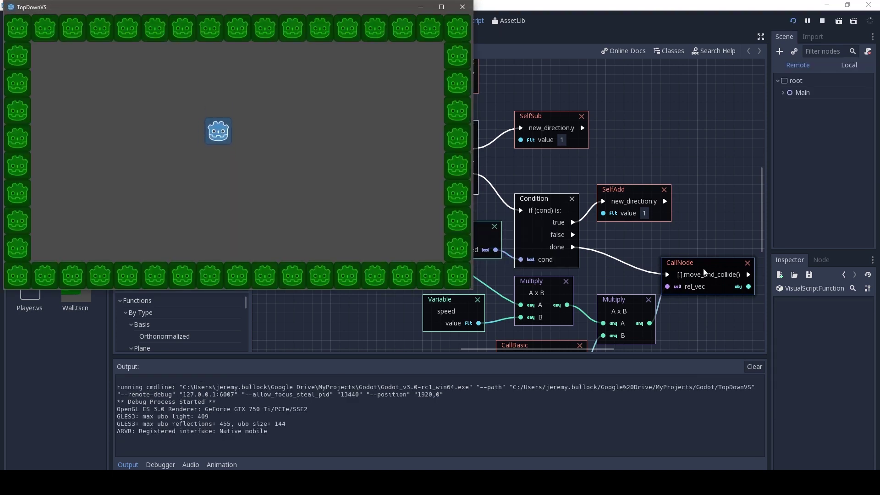
left_click(464, 10)
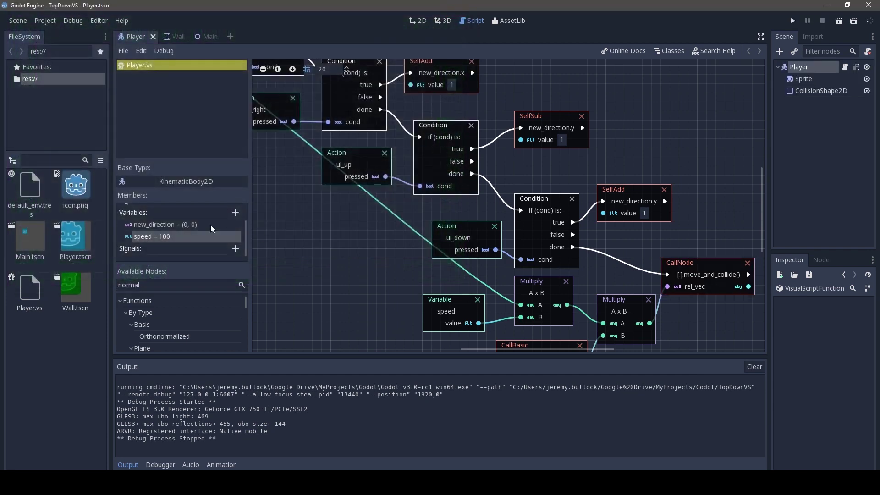
Change the speed variable's default value from 100 to 300 via Edit Variable
double_click(177, 237)
key("Return")
right_click(162, 239)
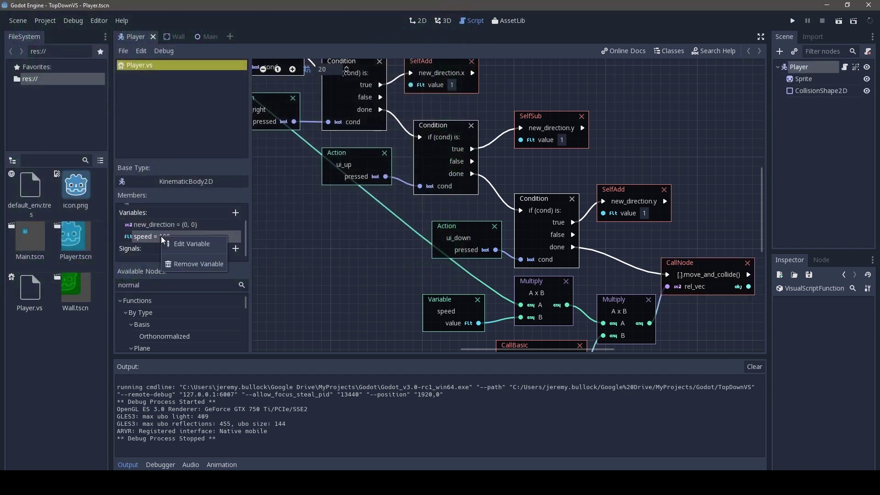
left_click(184, 245)
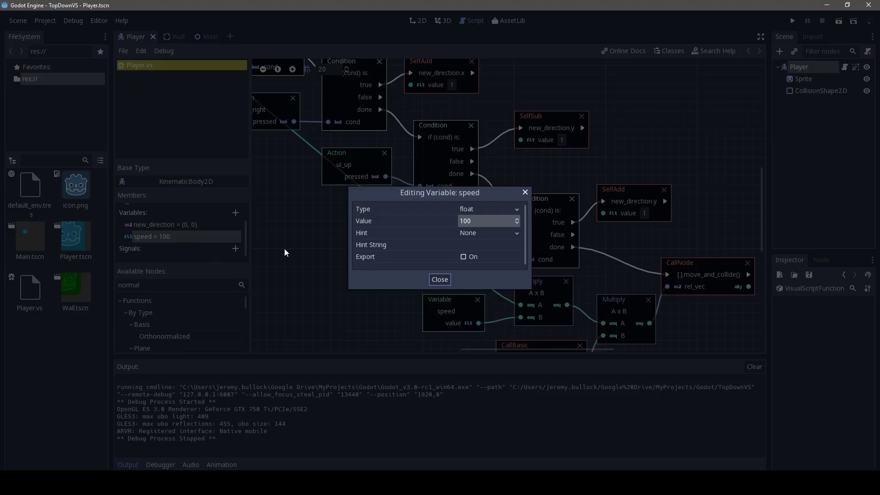
left_click(465, 223)
double_click(471, 222)
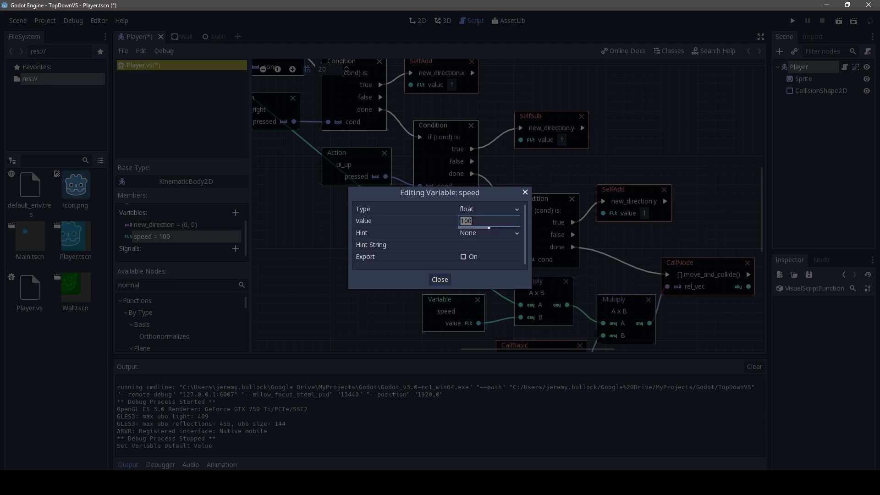
type("300")
key("Return")
left_click(443, 280)
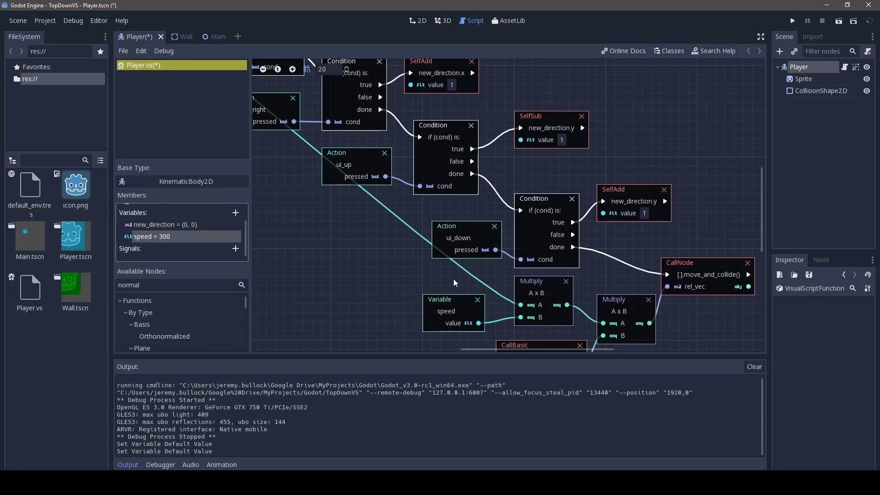
Run the game and drive the faster player around the arena with the arrow keys
key("F5")
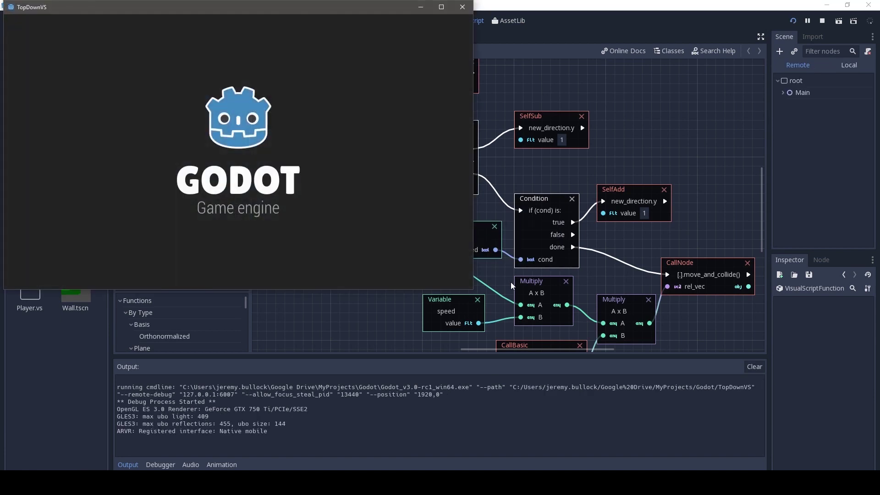
key("Up")
key("Down")
key("Right")
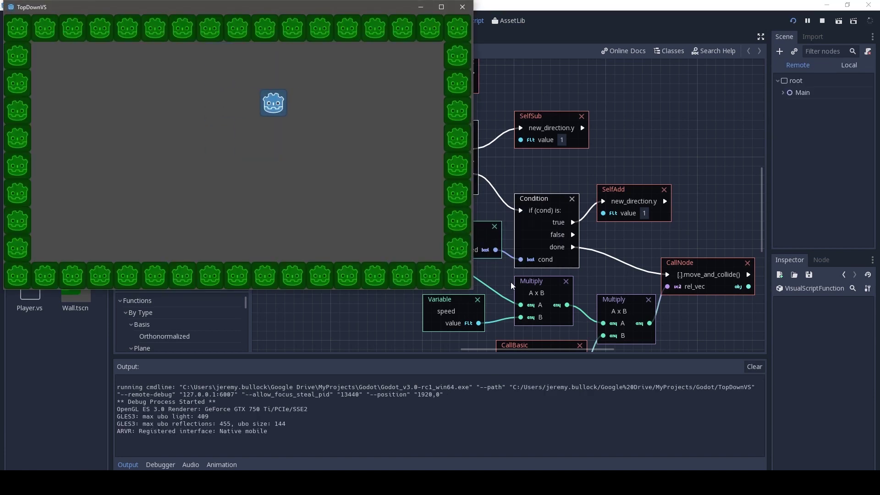
key("Down")
key("Left")
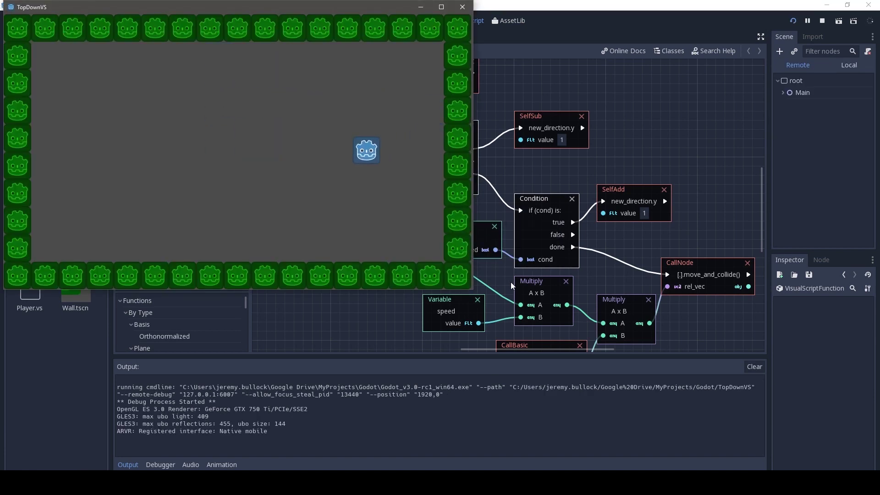
key("Down")
key("Left")
key("Up")
key("Left")
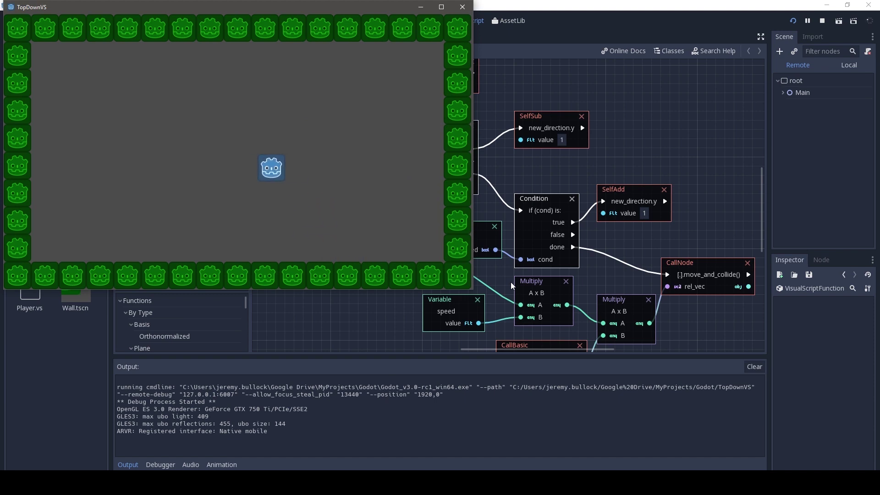
Close the game, browse the condition nodes of the player graph, and quit to the project list
left_click(461, 7)
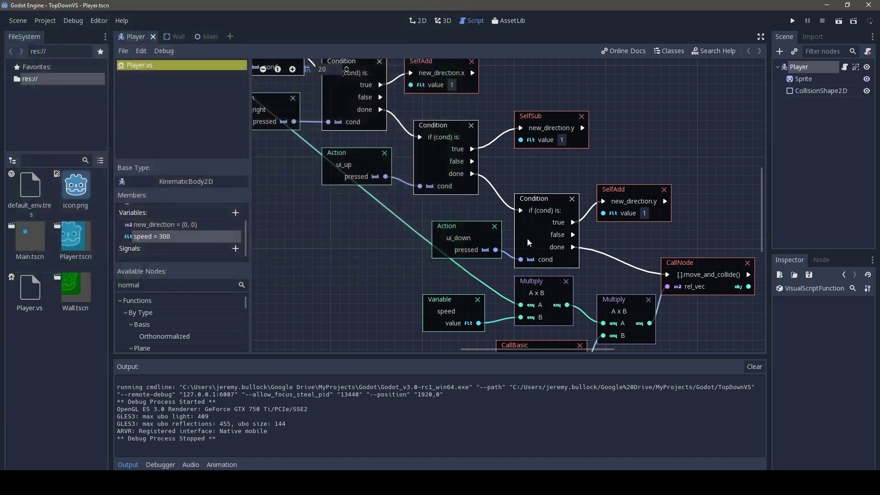
scroll(522, 239, "down", 3)
scroll(512, 234, "up", 4)
scroll(512, 220, "down", 3)
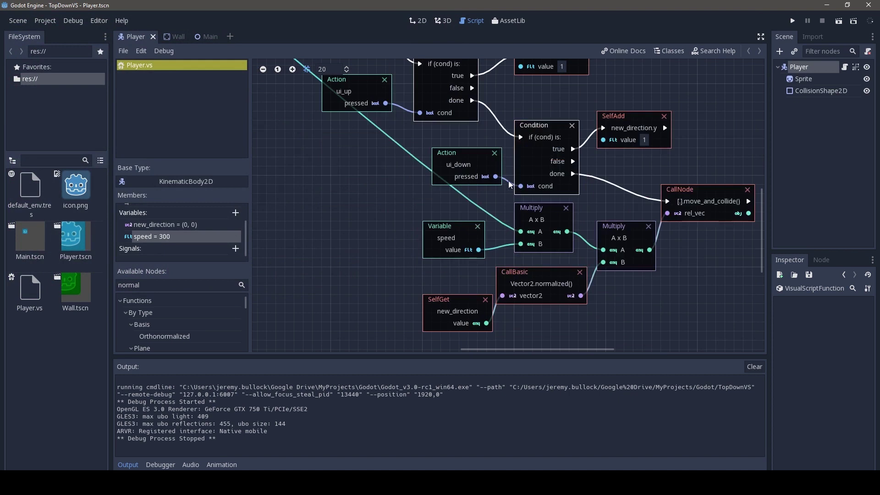
scroll(510, 185, "up", 5)
scroll(482, 187, "left", 3)
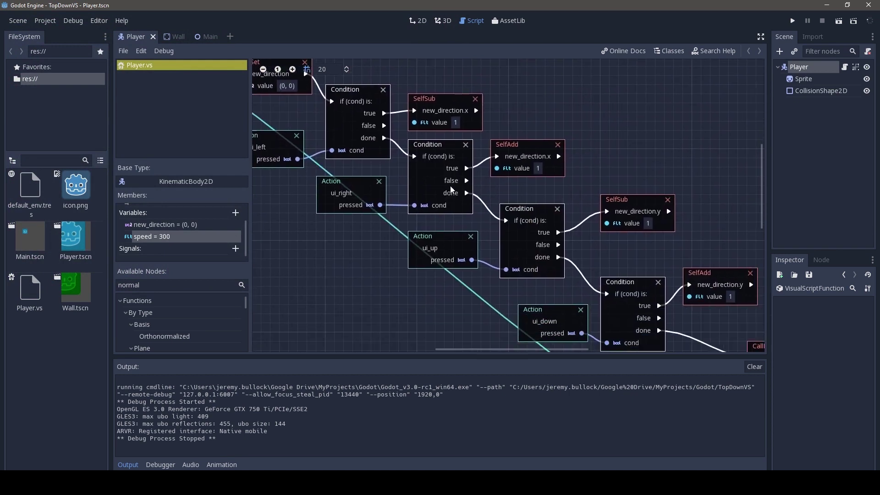
middle_click_drag(451, 190, 465, 167)
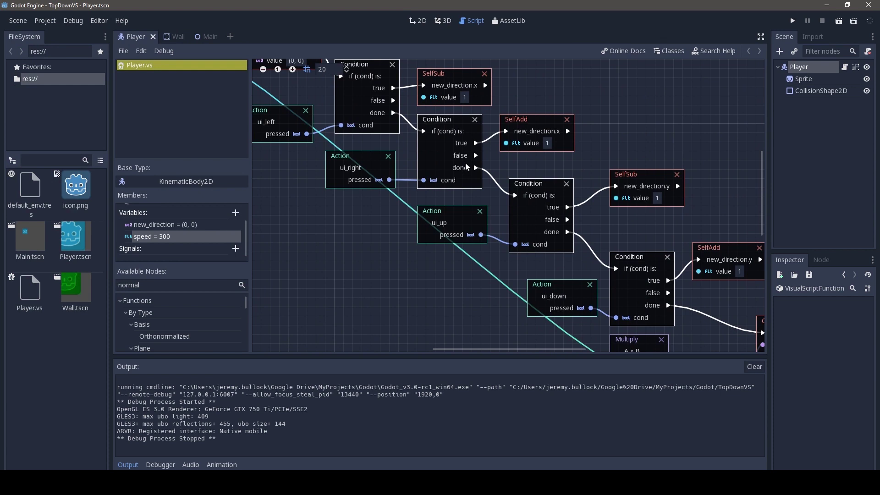
scroll(458, 189, "down", 2)
scroll(412, 165, "right", 2)
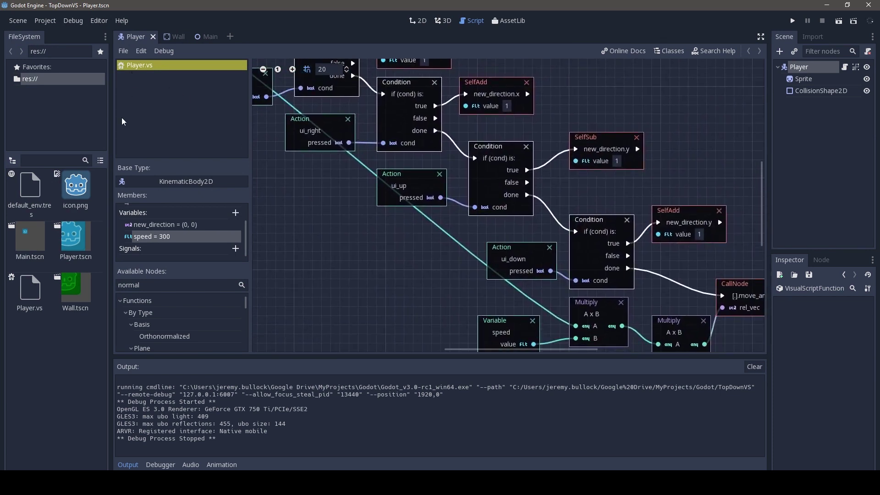
left_click(44, 21)
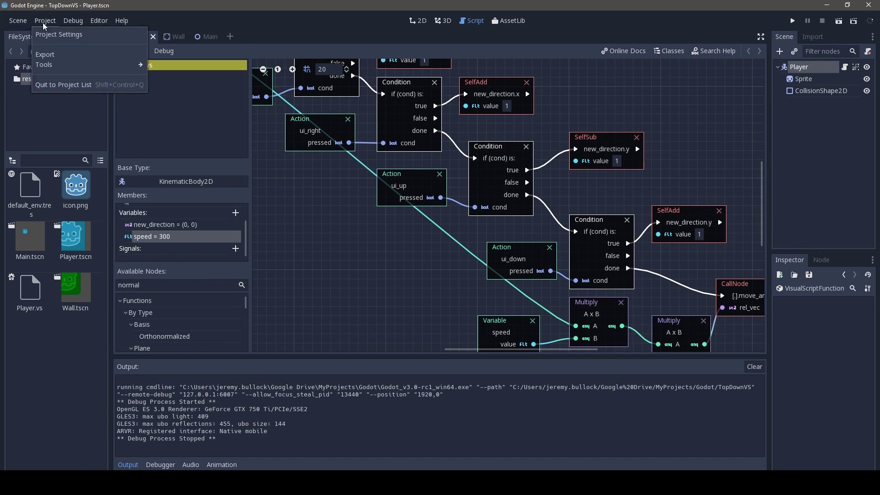
left_click(56, 89)
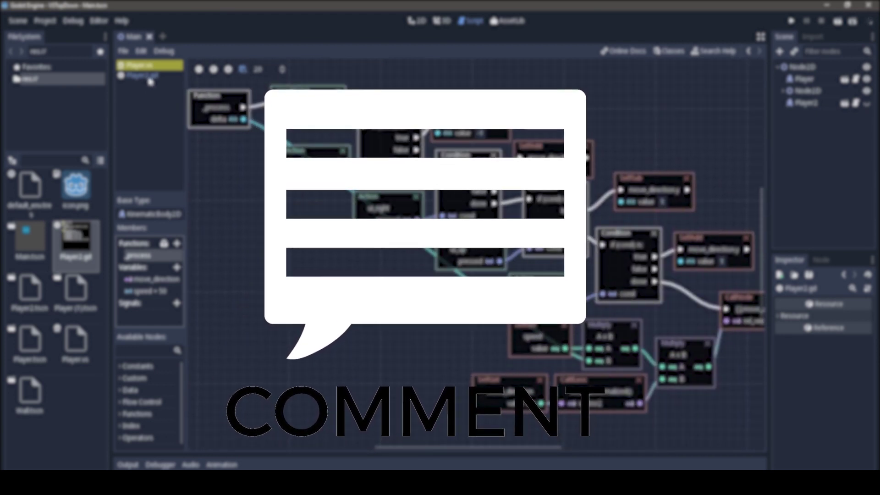
Open the Player1.gd GDScript from the script list for comparison
left_click(148, 78)
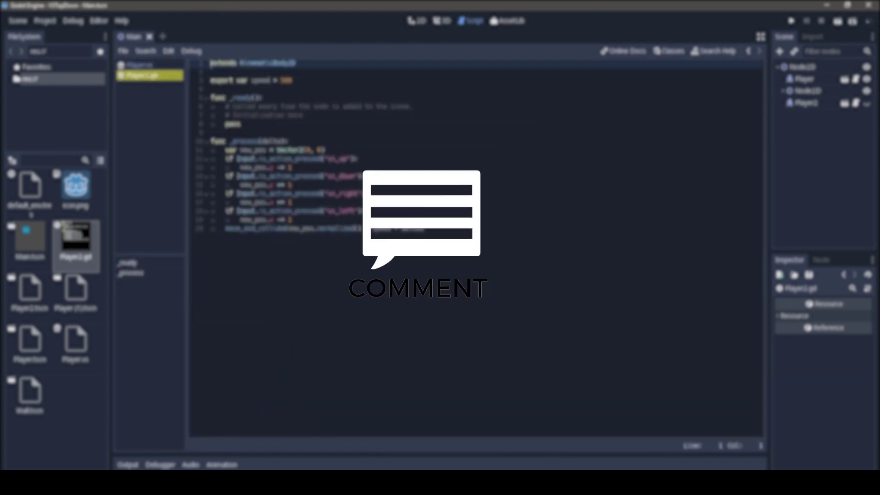